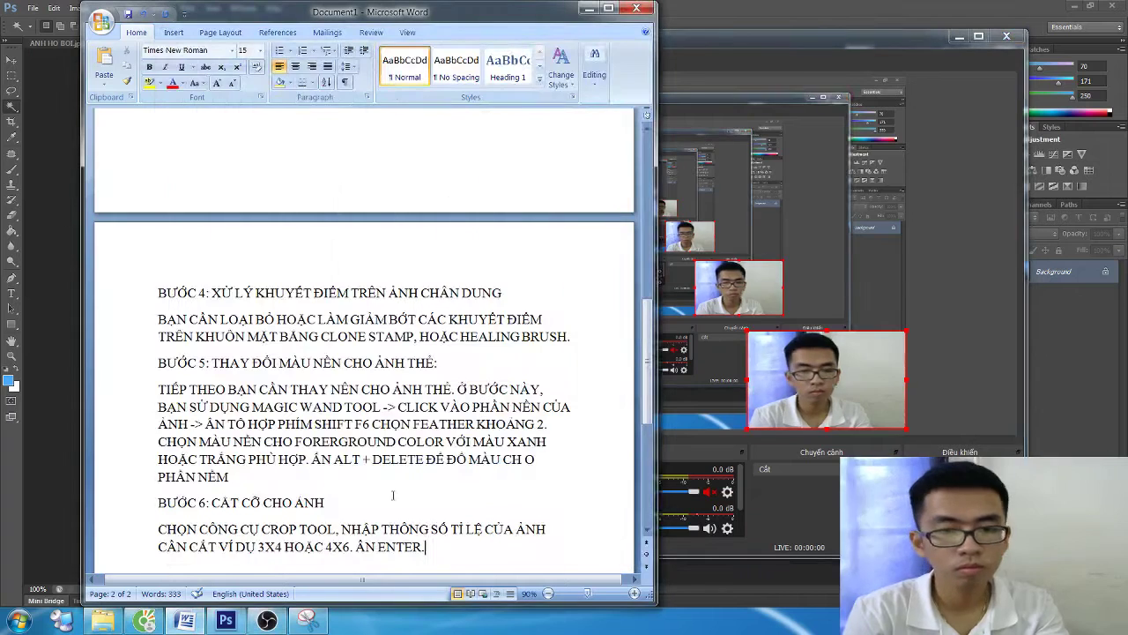
- Delete the BƯỚC 6 heading and its crop instructions so the Word notes end at Step 5
mouse_move(449, 529)
mouse_down()
mouse_move(167, 518)
mouse_move(427, 548)
mouse_up()
click(167, 518)
key(BackSpace)
text(BUƯỚC)
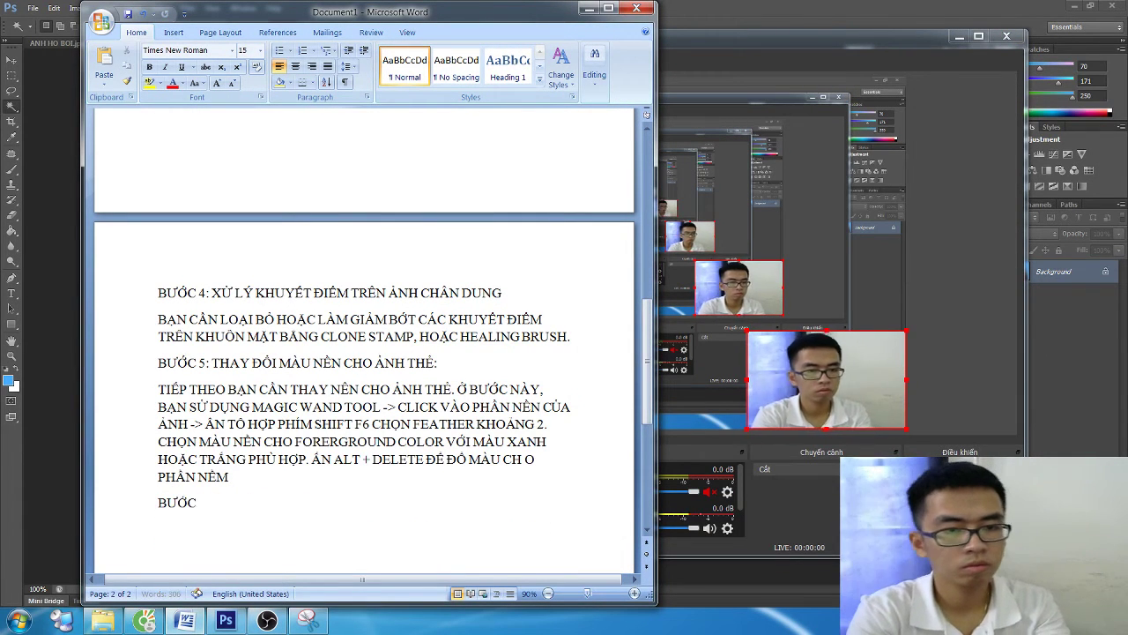
text( 6)
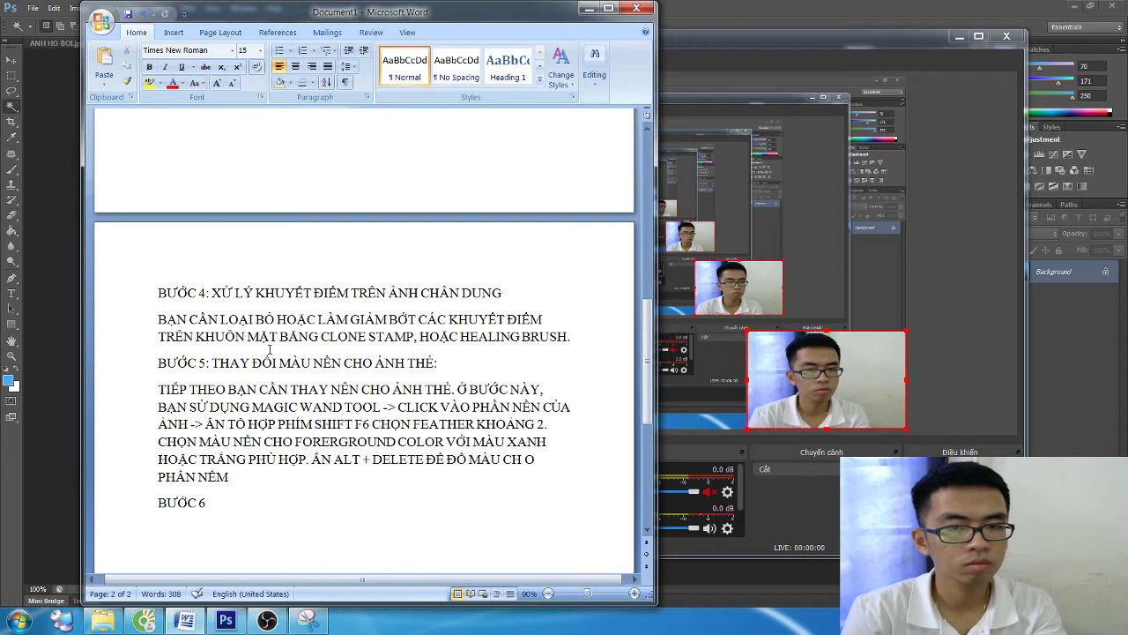
key(shift+Home)
key(BackSpace)
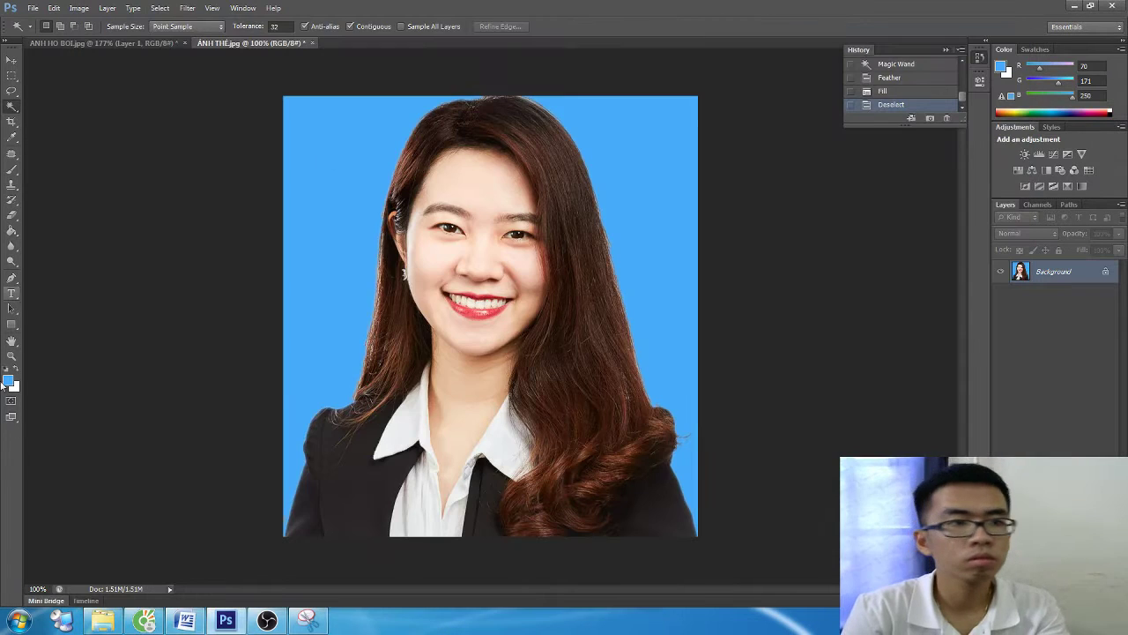
- Set the foreground colour to a darker blue (R48 G136 B204)
click(9, 382)
mouse_move(723, 211)
mouse_down()
mouse_move(743, 259)
mouse_move(731, 241)
mouse_up()
click(896, 201)
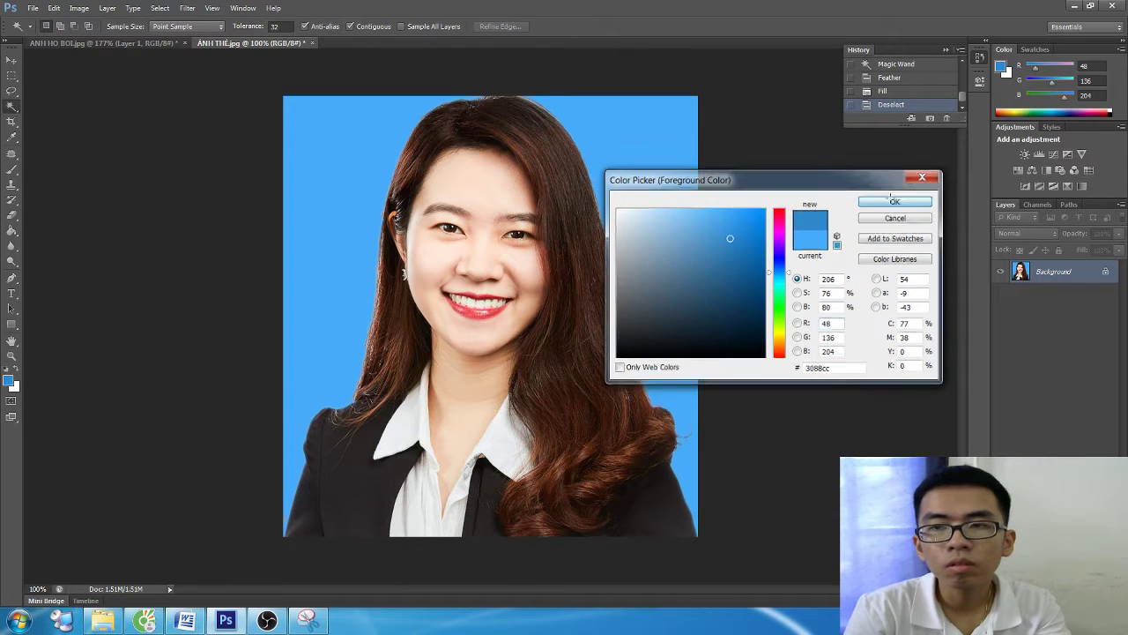
- Select the background on both sides, feather it 2 px, and fill it with the darker blue
click(307, 154)
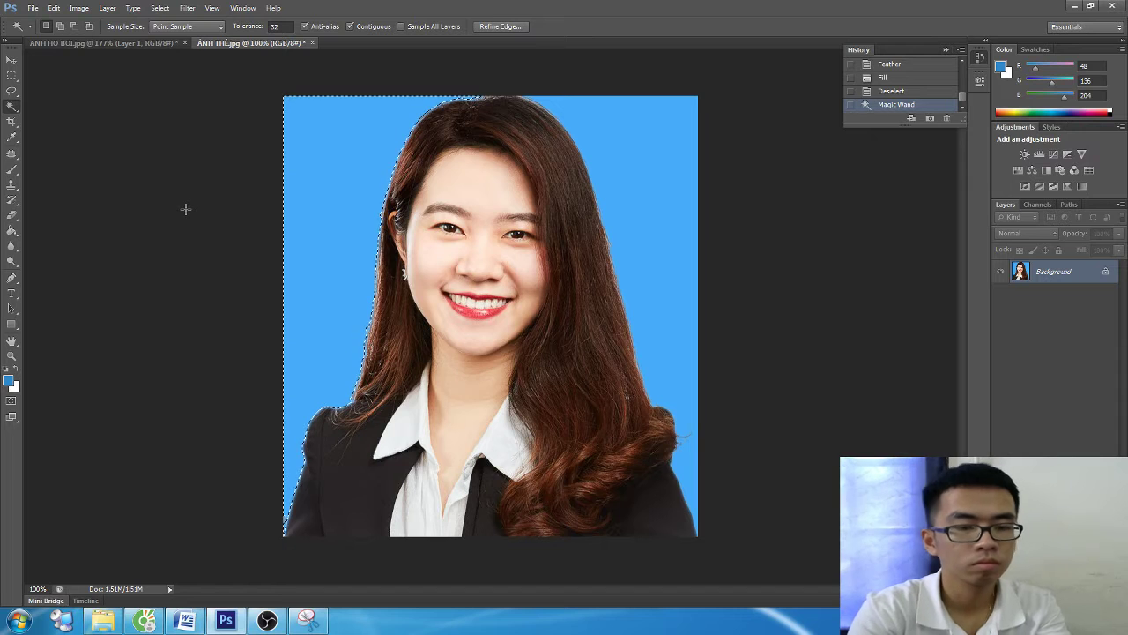
key(shift+F6)
key(Escape)
key(alt+BackSpace)
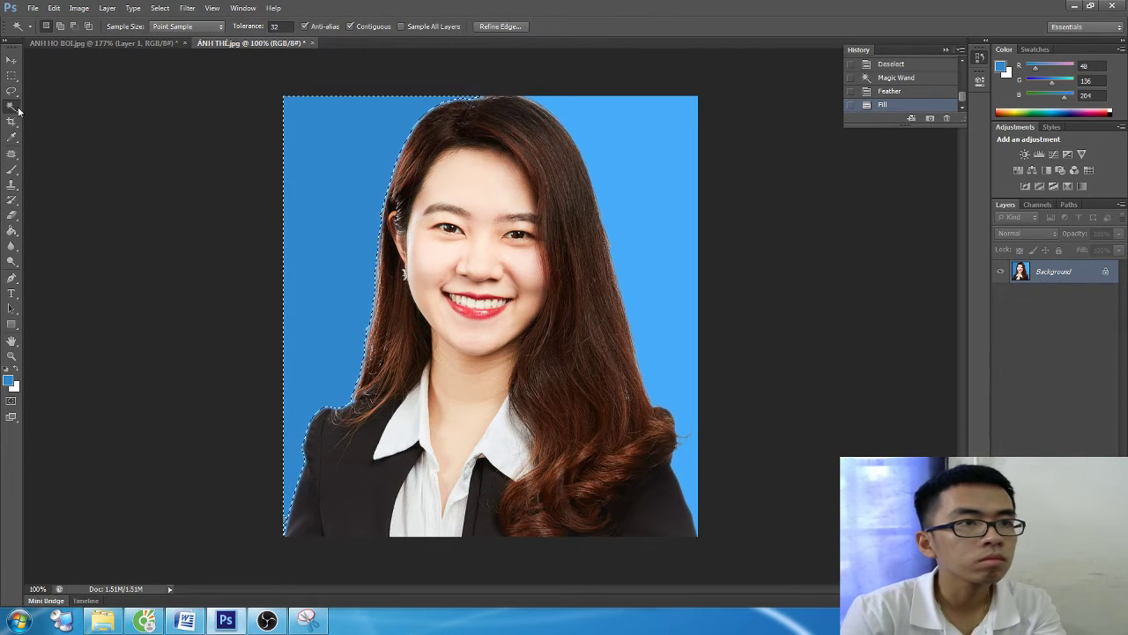
click(603, 117)
key(alt+BackSpace)
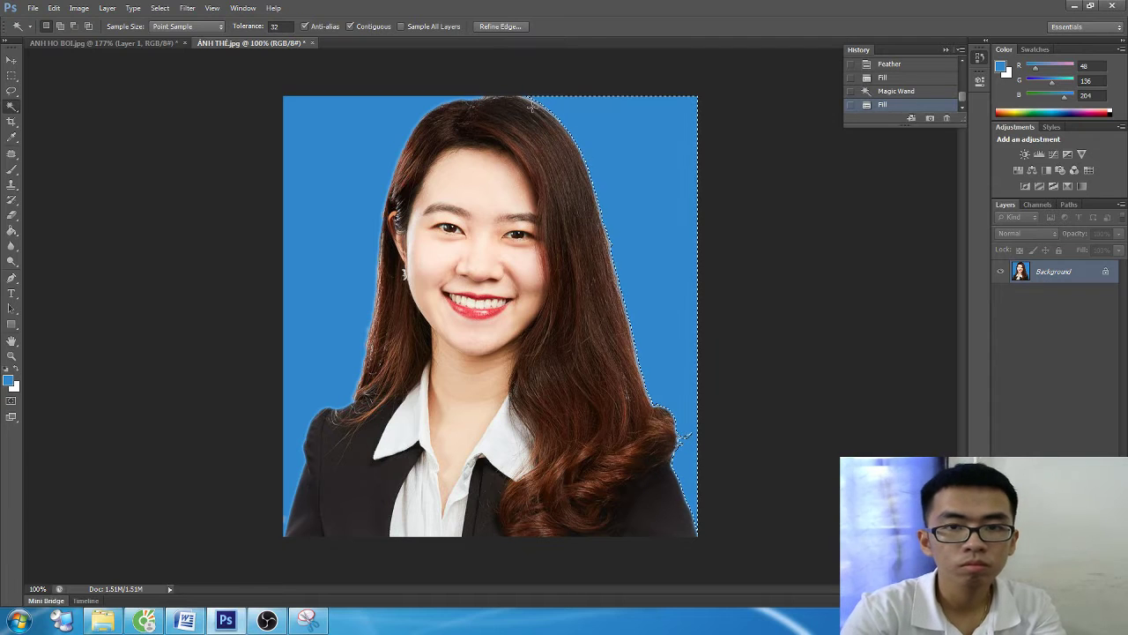
key(ctrl+d)
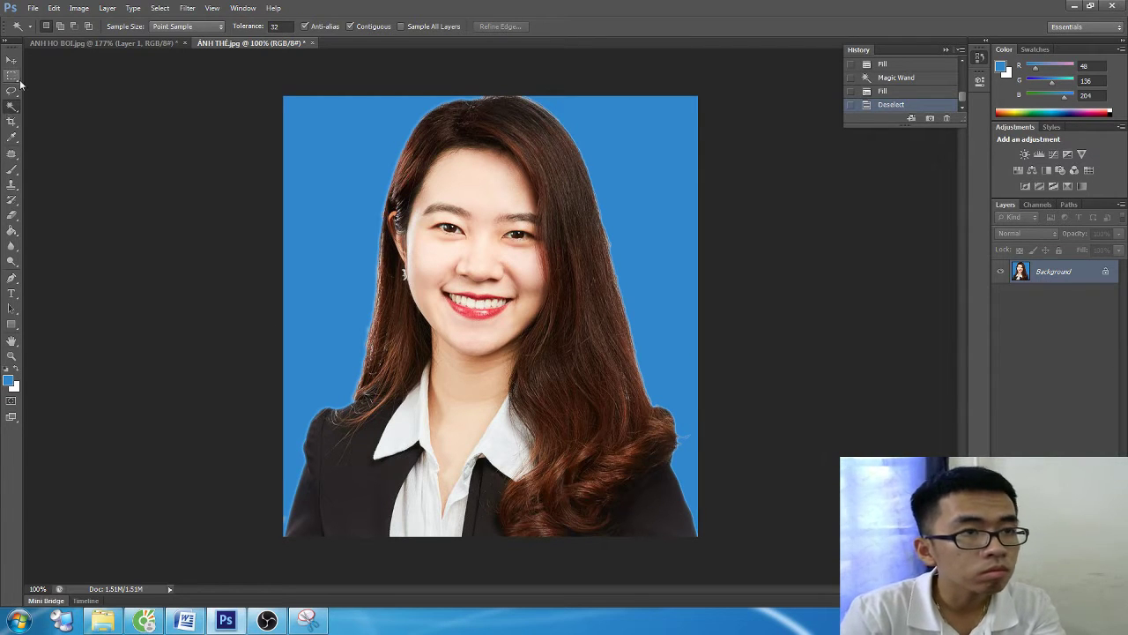
- Erase a patch beside the right-hand curls with a 15 px eraser
click(12, 199)
click(687, 429)
key(Return)
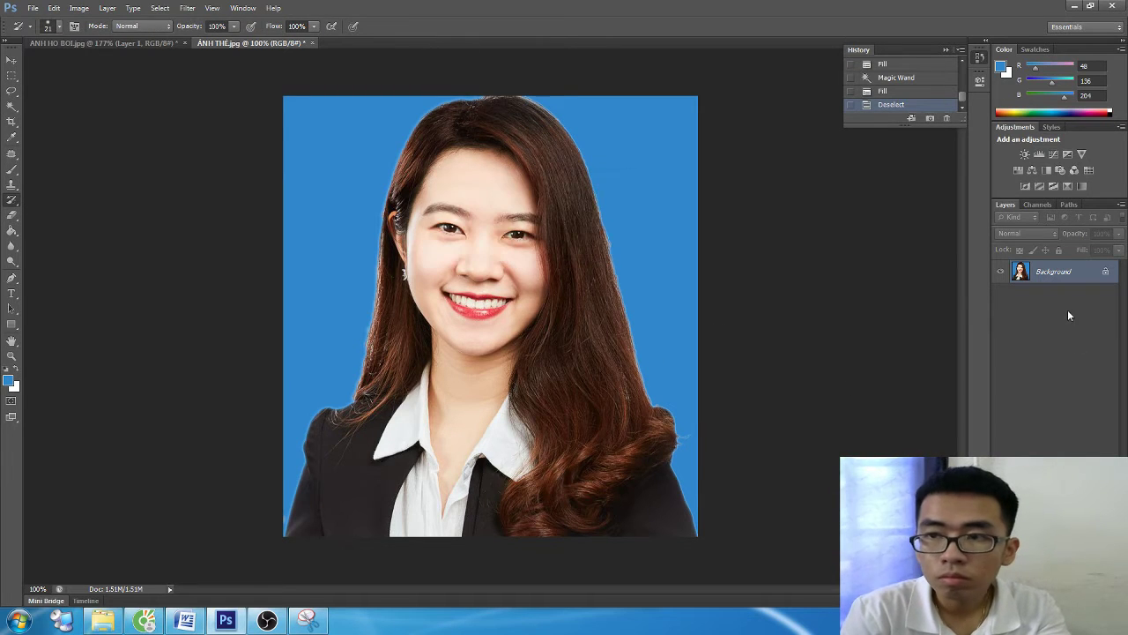
click(13, 216)
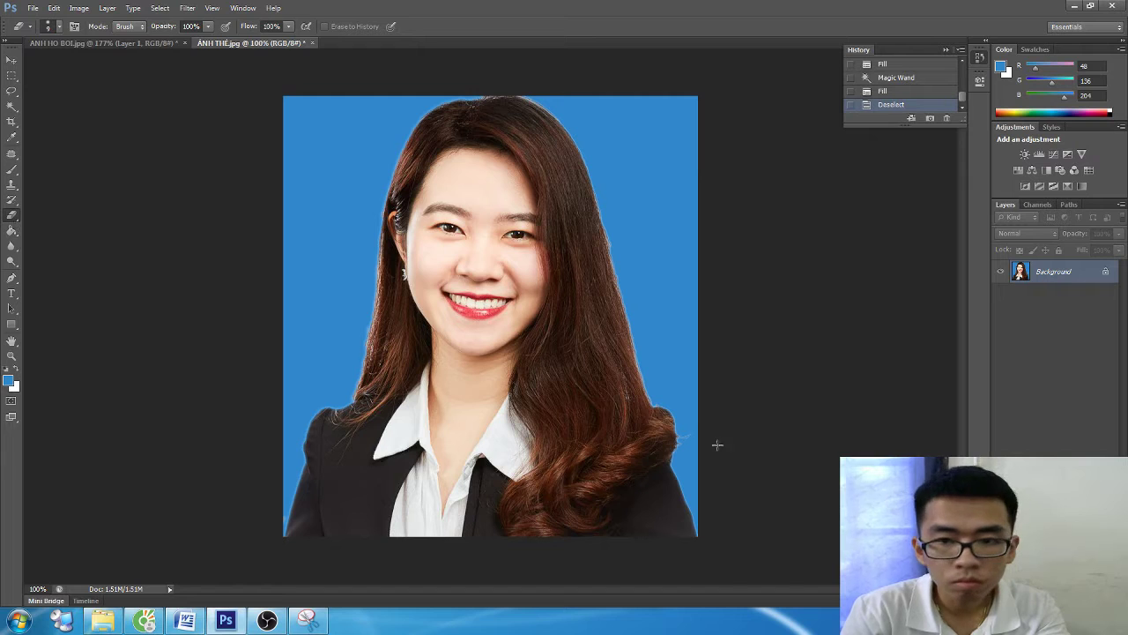
right_click(691, 433)
text(15)
key(Return)
drag(685, 428, 684, 449)
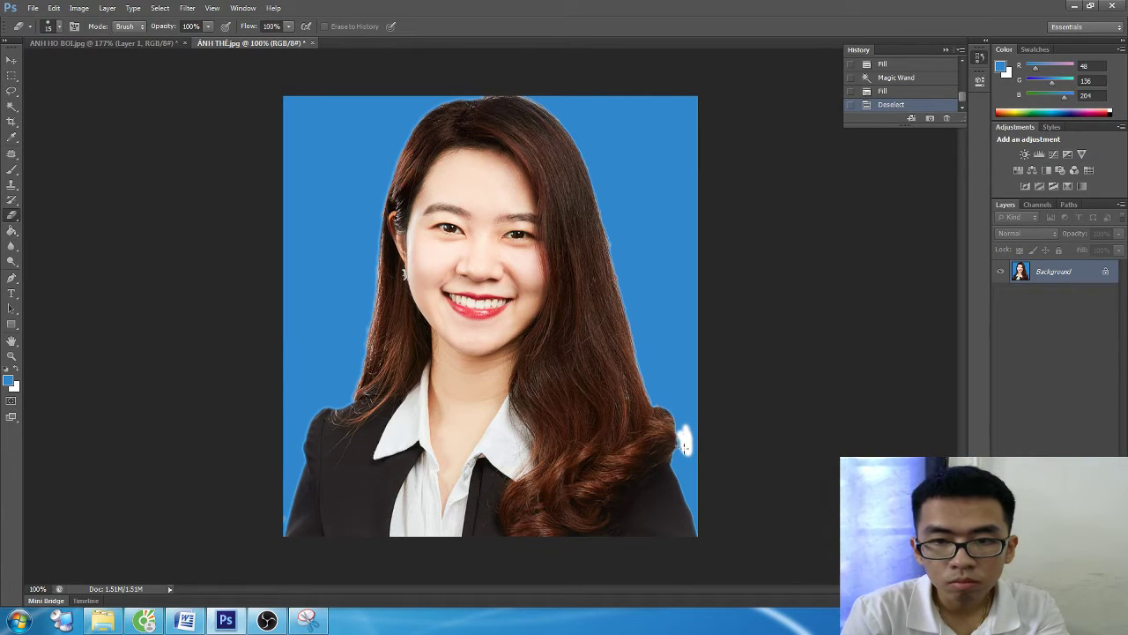
drag(679, 436, 684, 413)
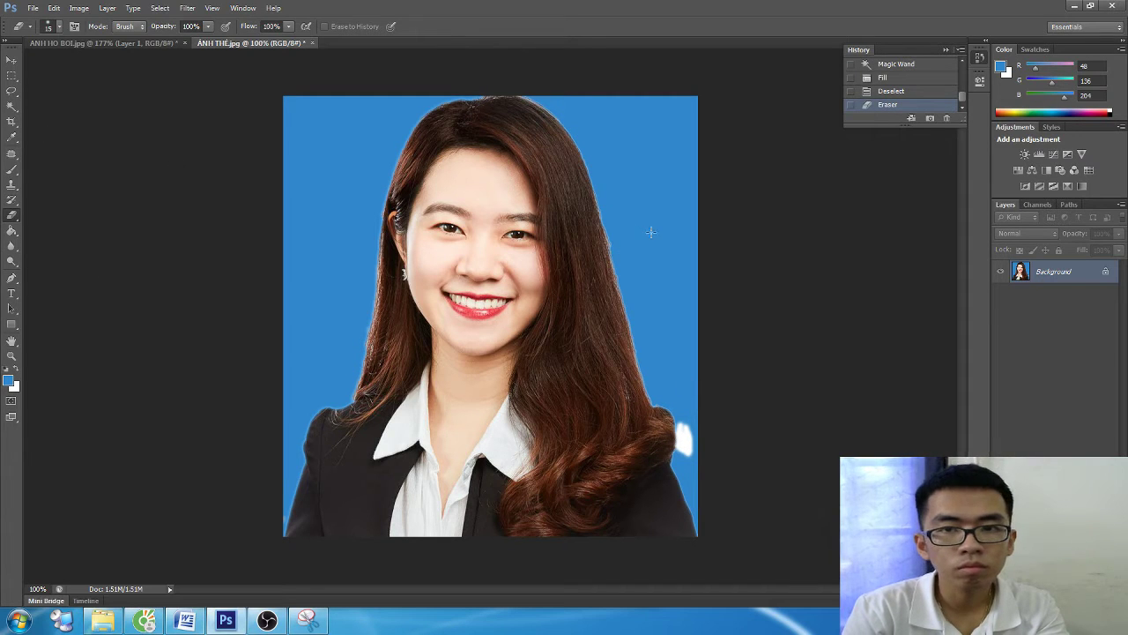
- Magic Wand the right background and erased patch, fill them blue, then deselect
click(11, 106)
click(632, 207)
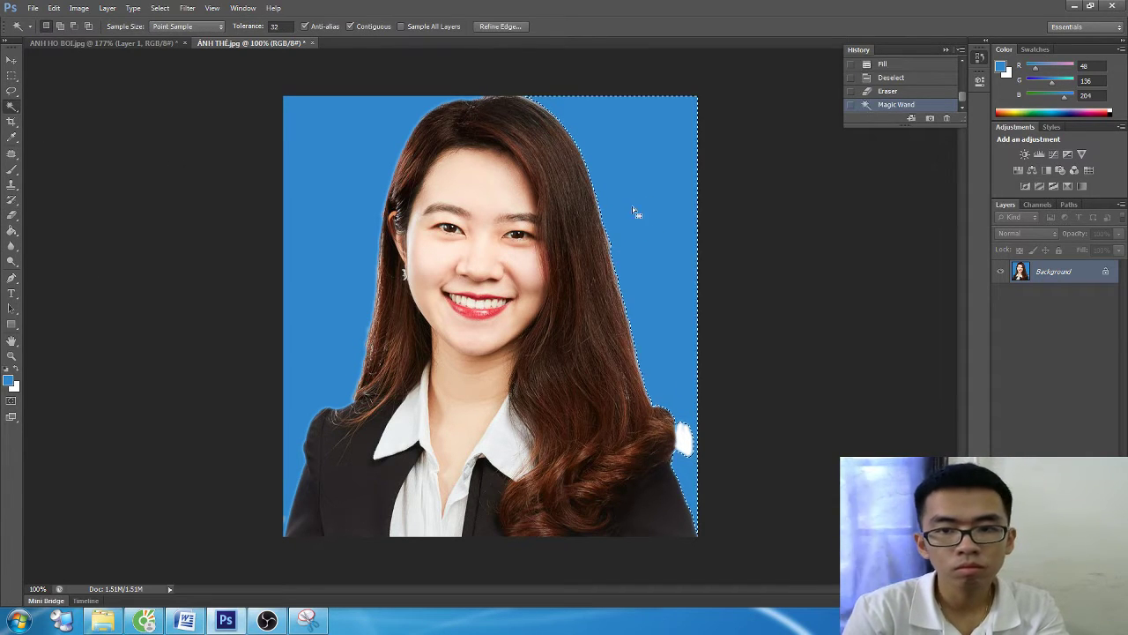
key(alt+BackSpace)
key(alt+BackSpace)
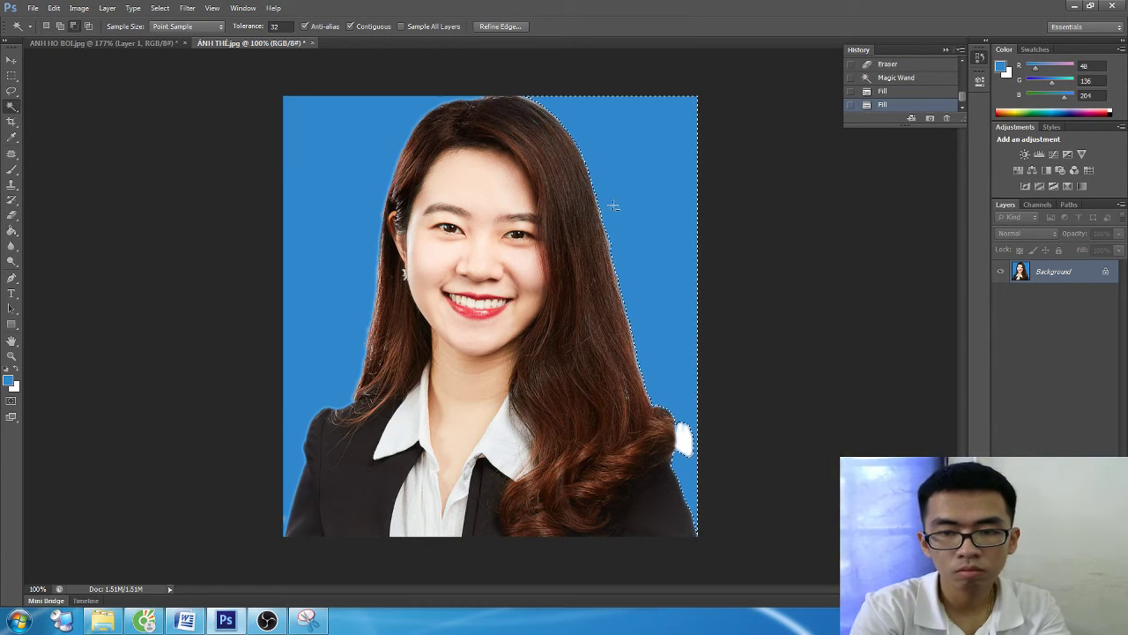
key(alt+BackSpace)
click(683, 439)
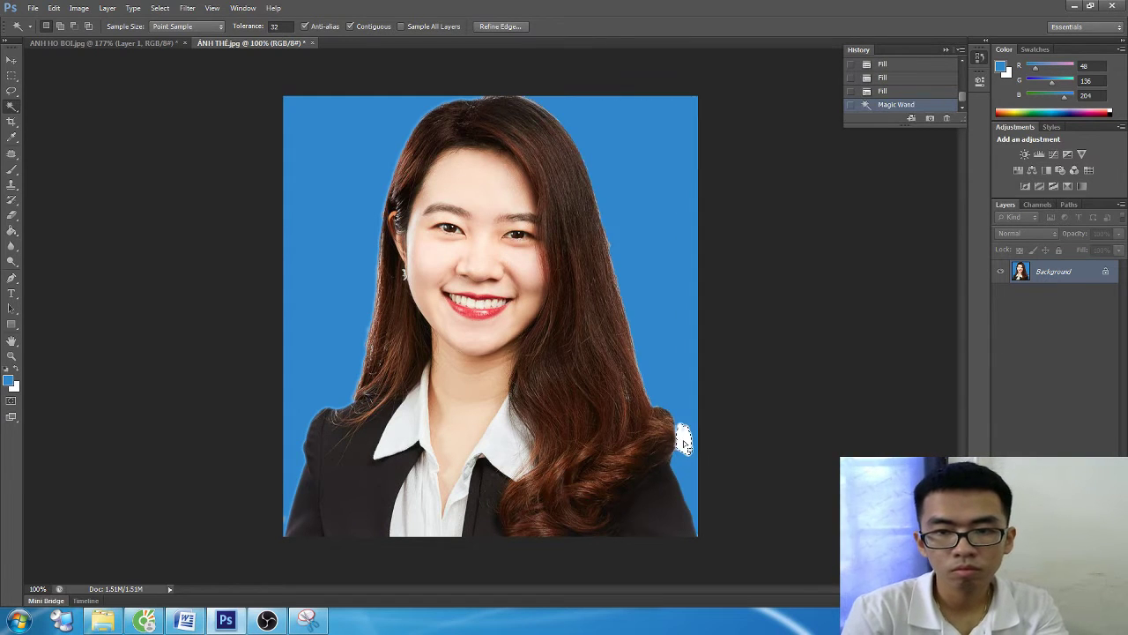
shift+click(650, 330)
key(ctrl+d)
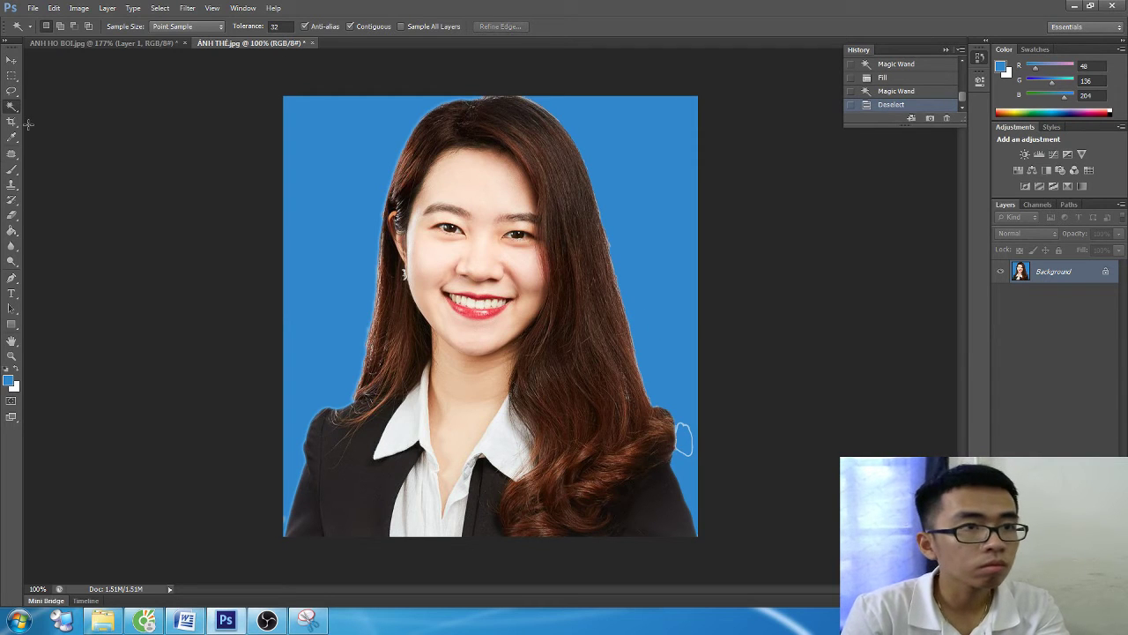
click(11, 138)
- Sample the background blue and brush it over the white outline beside the right curls
click(681, 423)
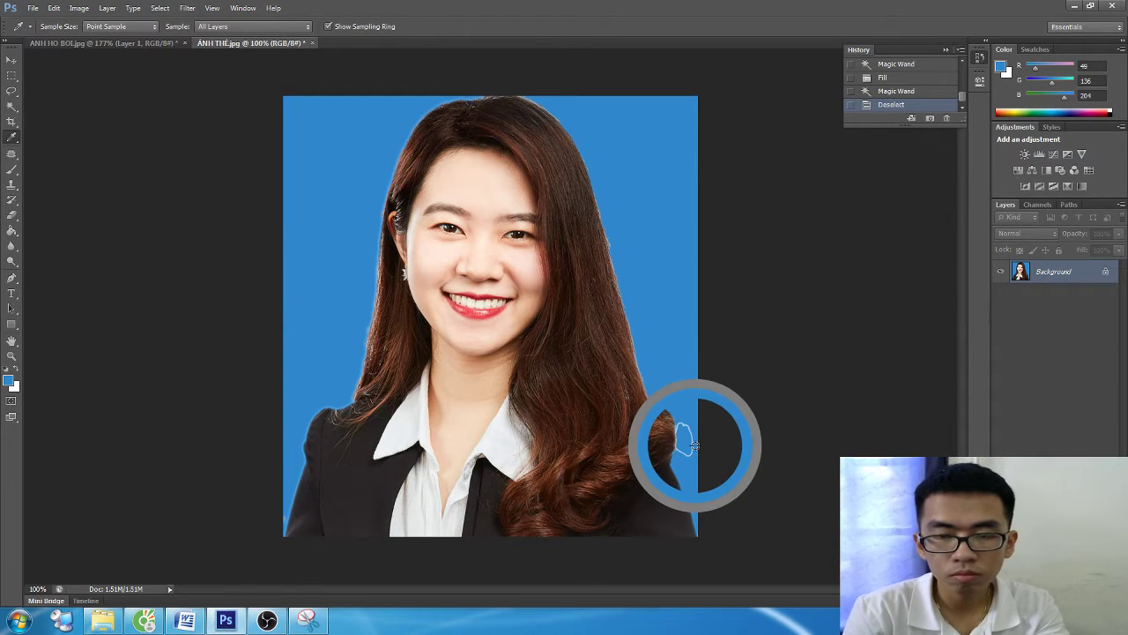
click(11, 170)
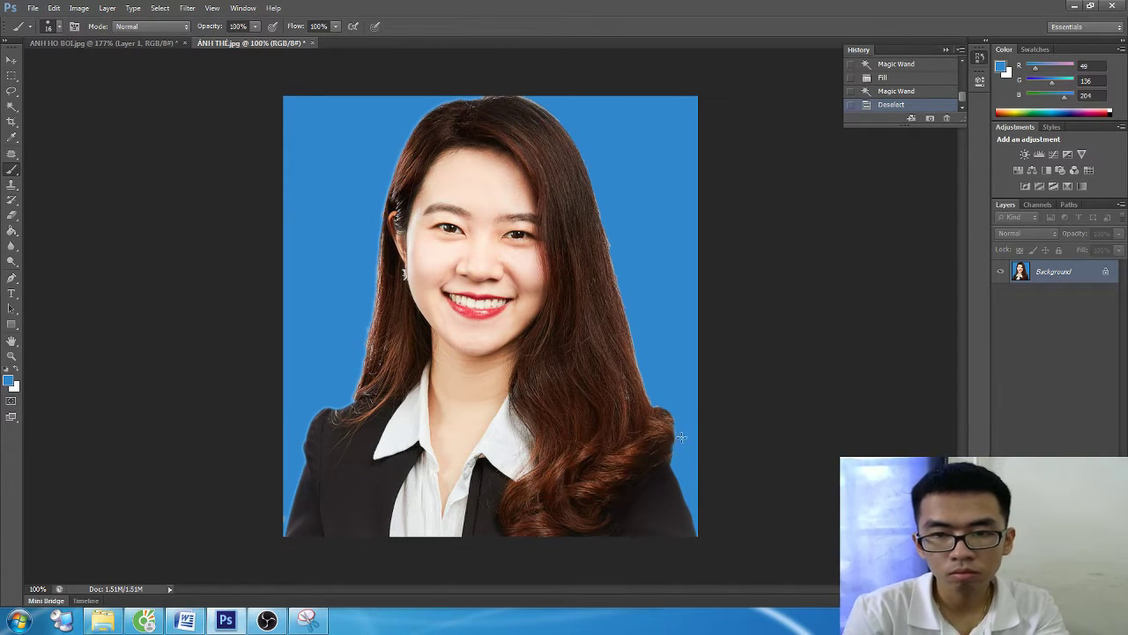
drag(676, 429, 660, 396)
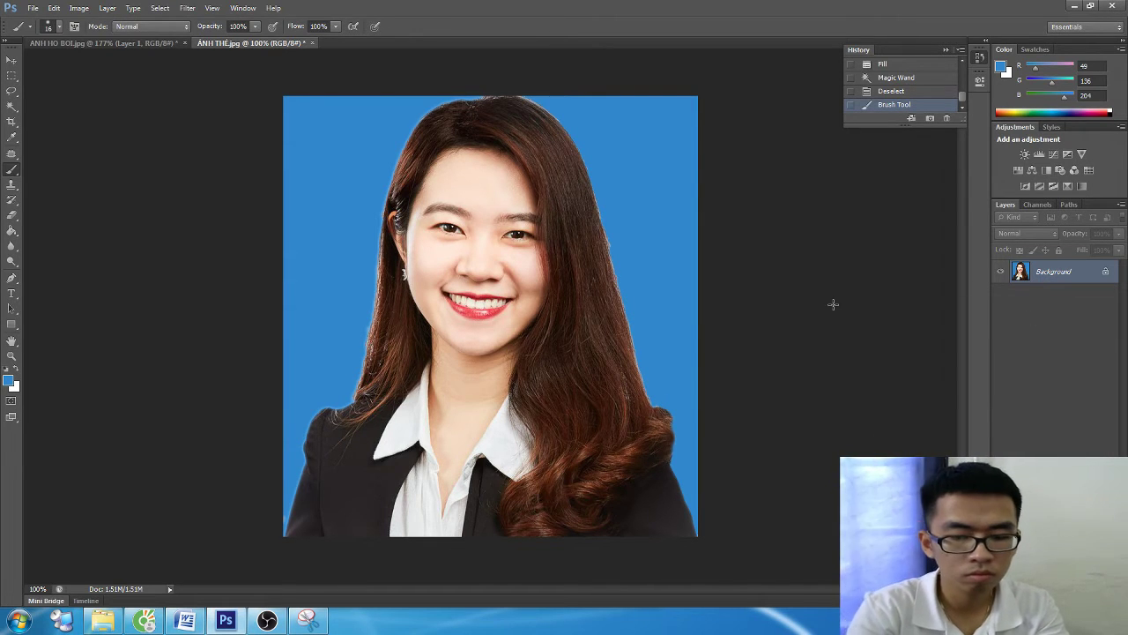
- Zoom in on the right hair edge and shrink the brush to 1 px
scroll(833, 304, up, 3)
scroll(833, 304, up, 2)
scroll(785, 387, down, 3)
scroll(784, 387, down, 2)
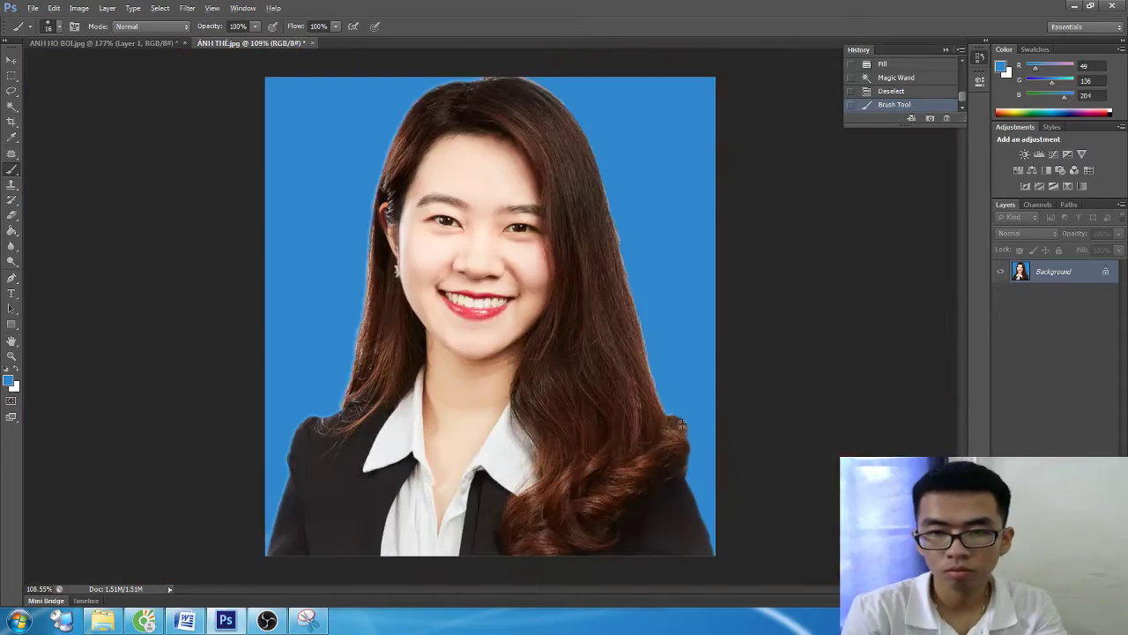
scroll(682, 425, up, 5)
scroll(670, 414, up, 5)
scroll(617, 396, up, 3)
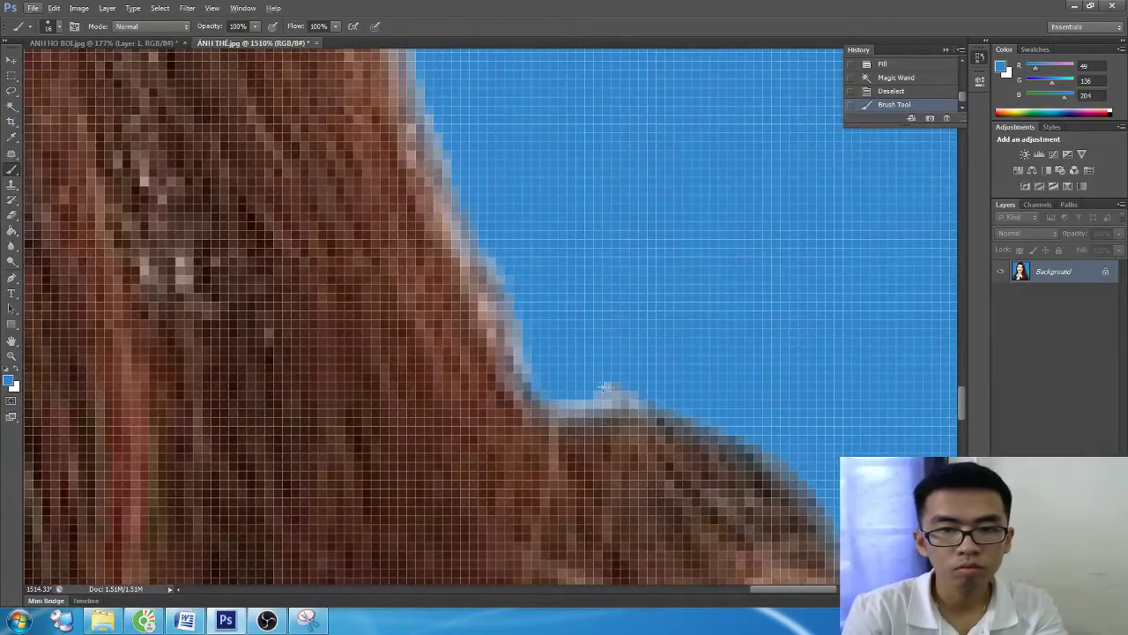
click(603, 388)
key(ctrl+z)
right_click(655, 386)
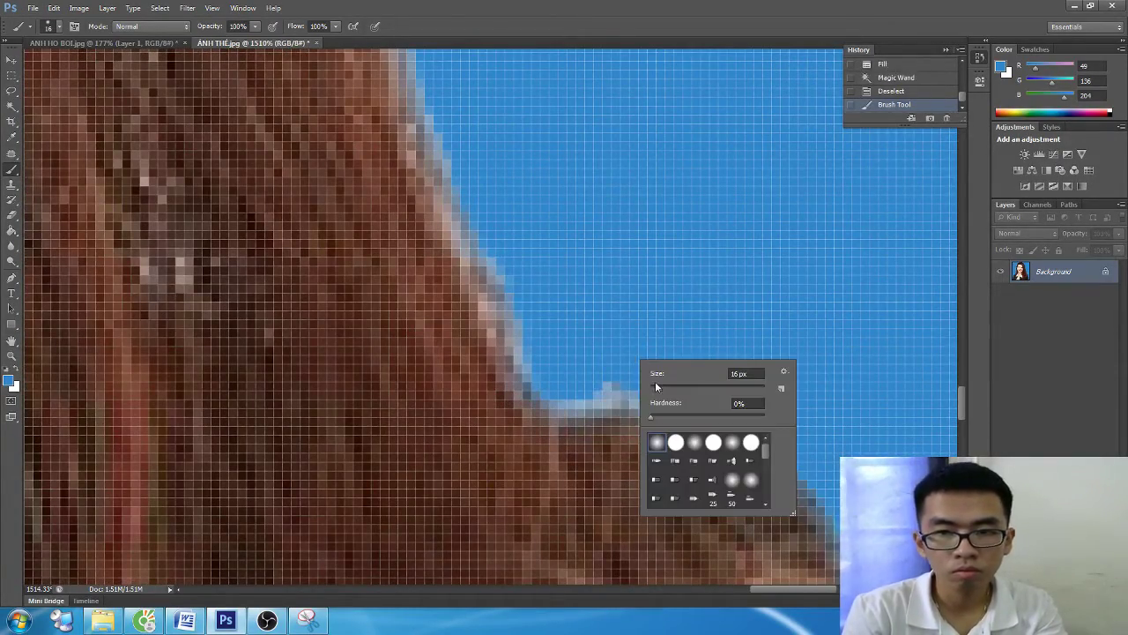
drag(655, 385, 650, 389)
key(Return)
- Paint blue over the pale halo pixels along the right side of the hair
drag(556, 388, 609, 388)
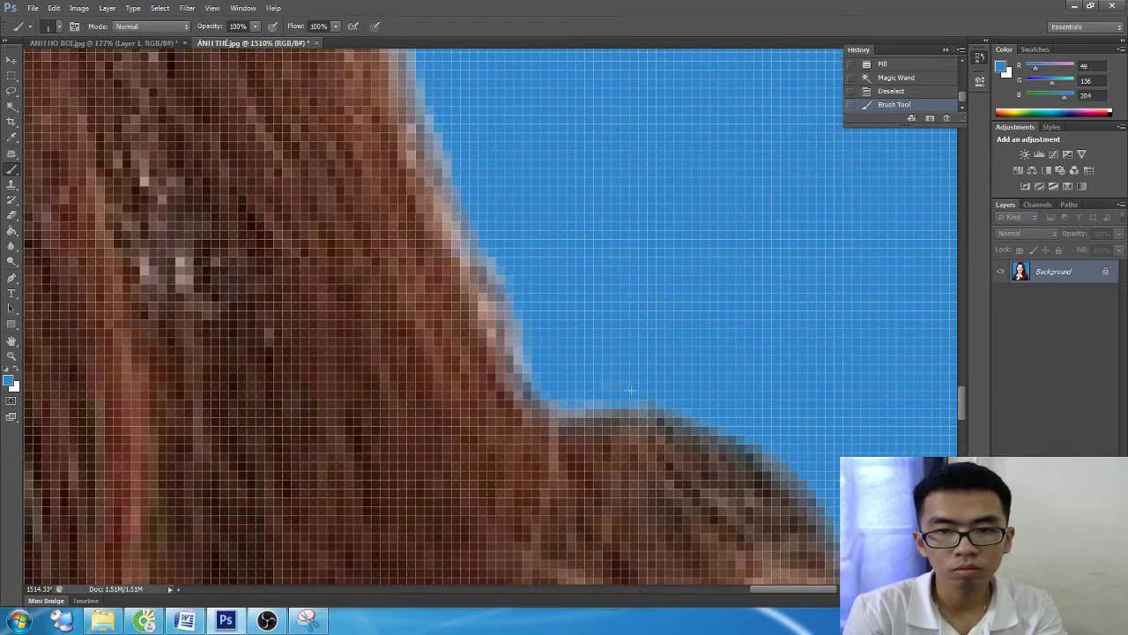
drag(533, 333, 499, 281)
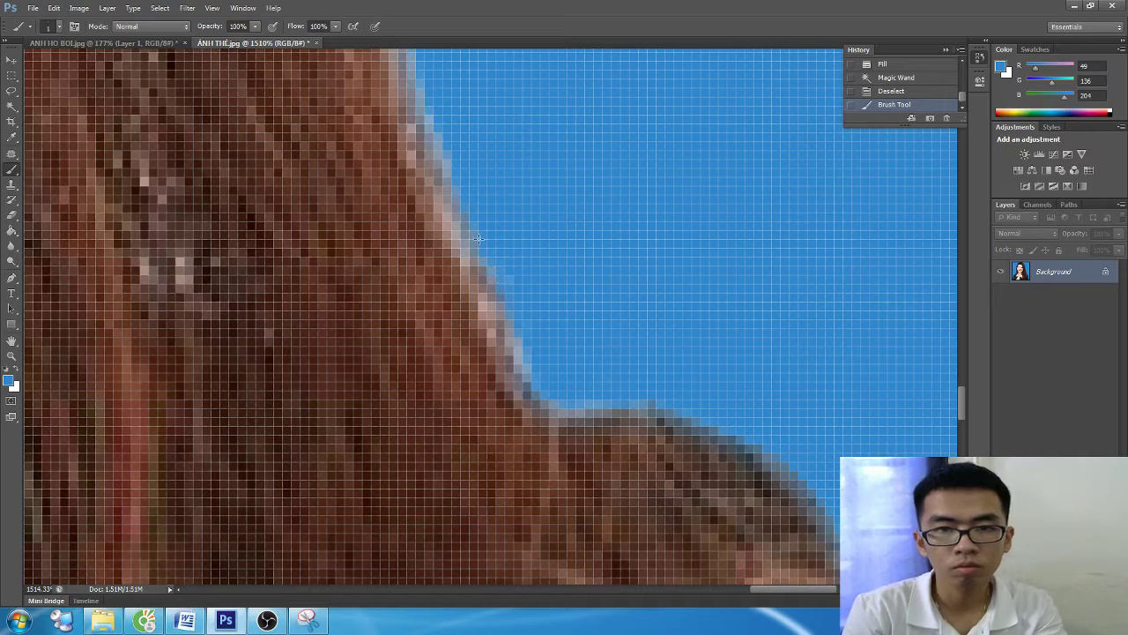
drag(447, 164, 449, 128)
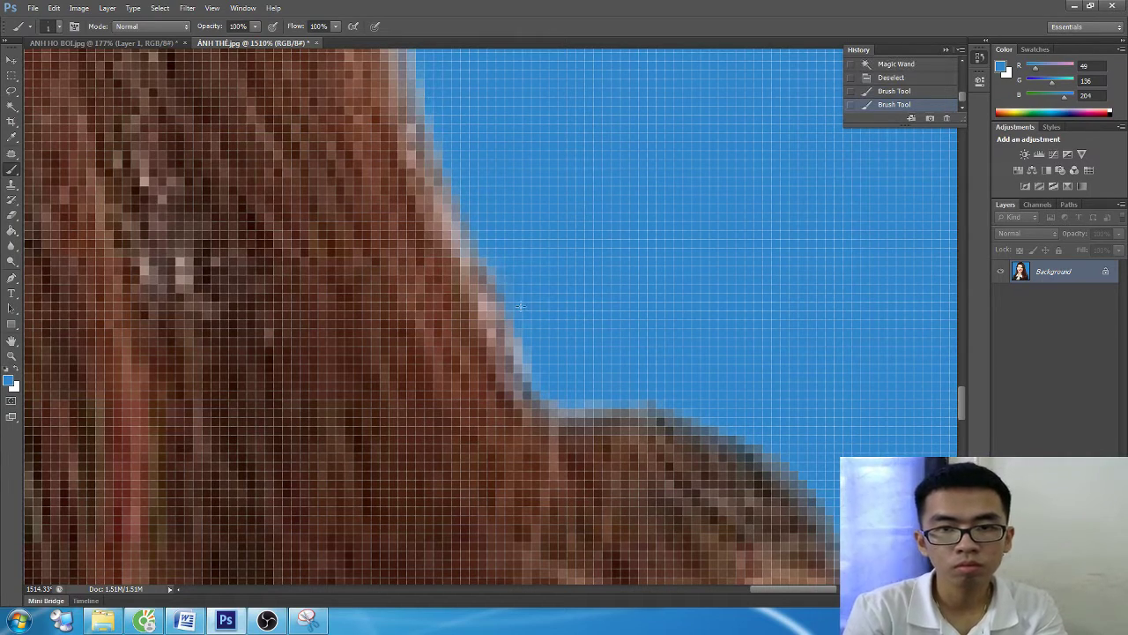
click(533, 353)
scroll(536, 360, down, 3)
scroll(536, 359, down, 3)
scroll(535, 360, down, 2)
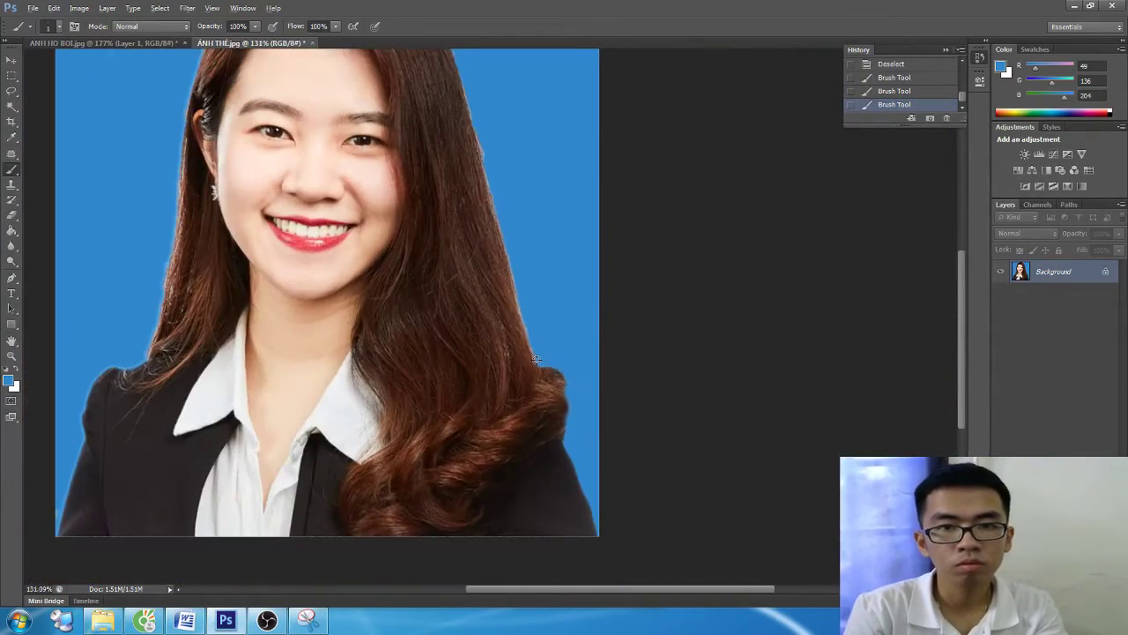
scroll(536, 359, down, 1)
scroll(536, 360, down, 1)
scroll(520, 291, up, 5)
scroll(502, 229, up, 3)
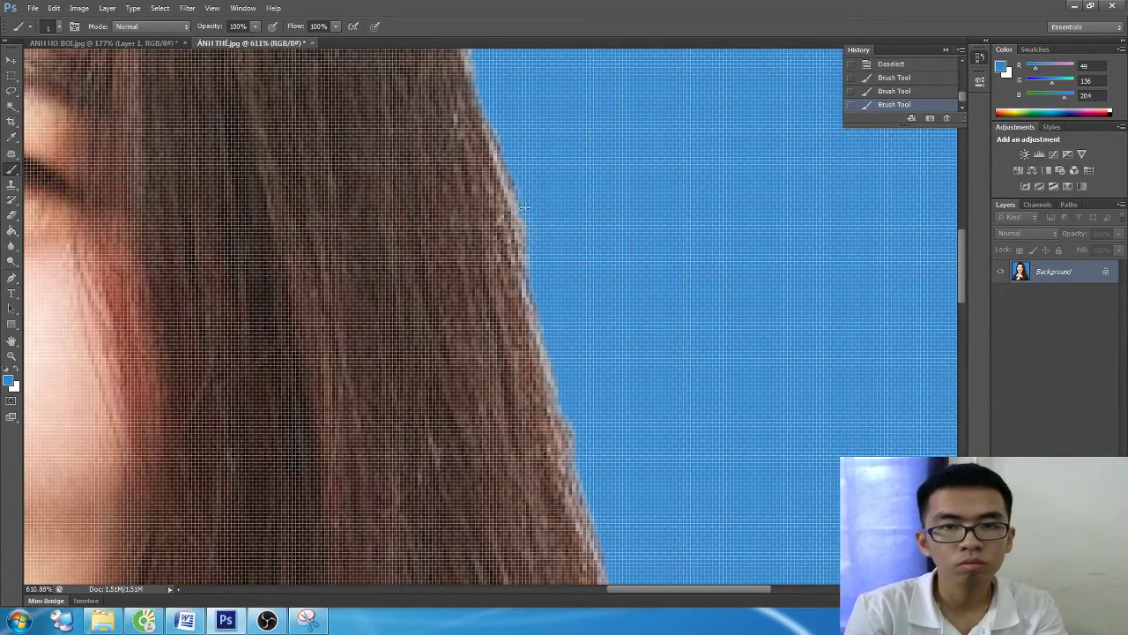
click(566, 418)
scroll(566, 418, down, 2)
scroll(566, 418, down, 3)
- Brush blue over the pale fringe along the top of the hair, undoing one bad stroke
scroll(547, 264, down, 1)
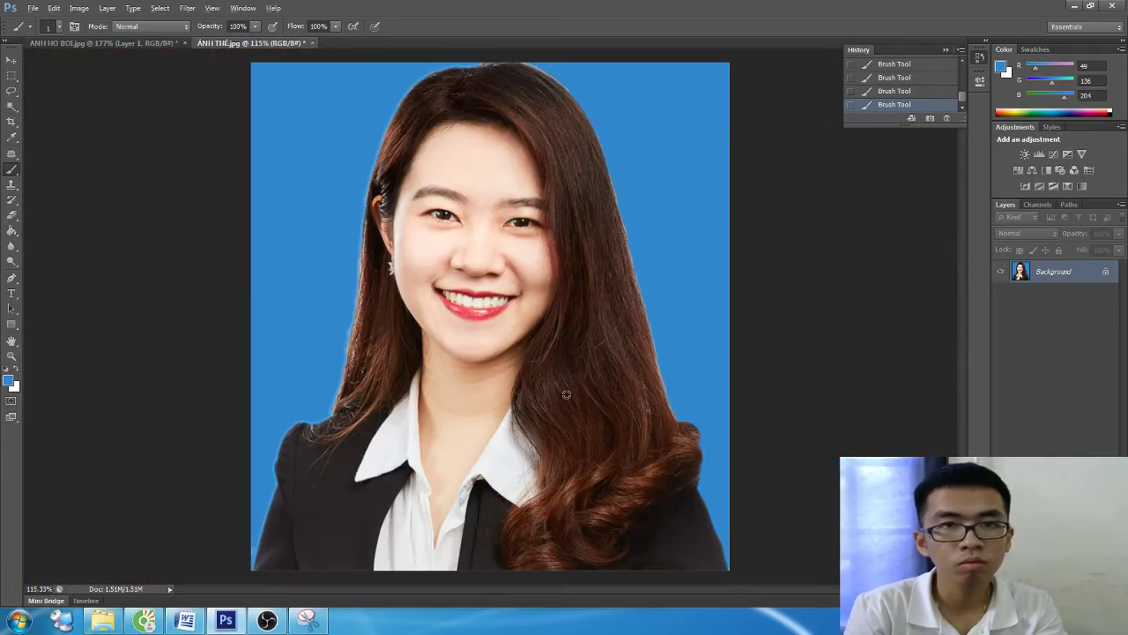
scroll(525, 53, up, 3)
scroll(525, 53, up, 3)
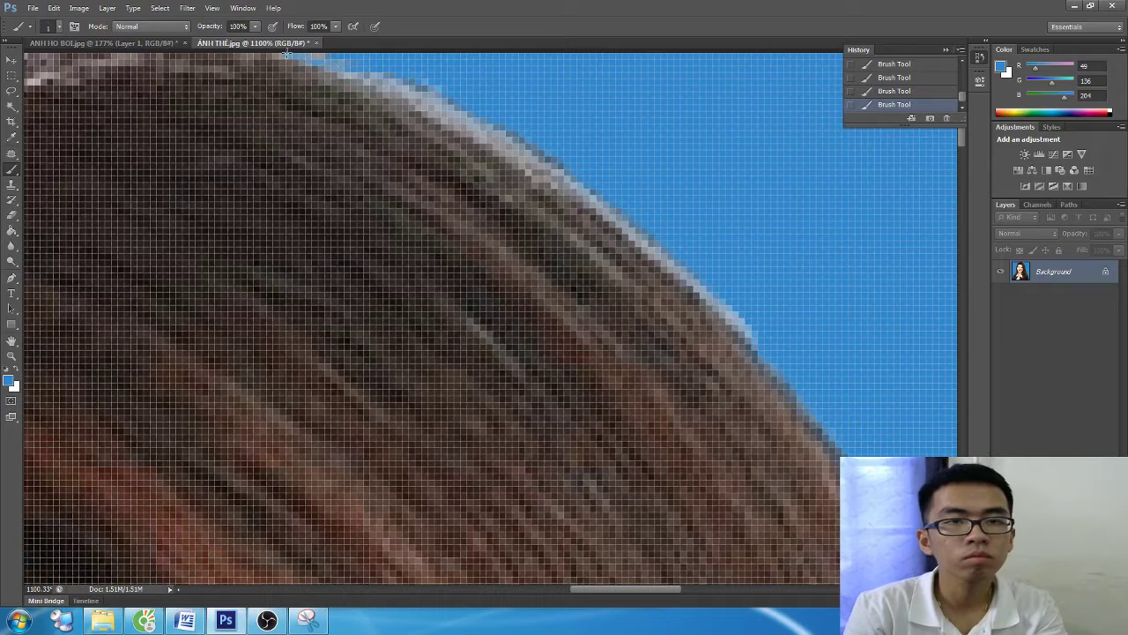
drag(326, 58, 406, 72)
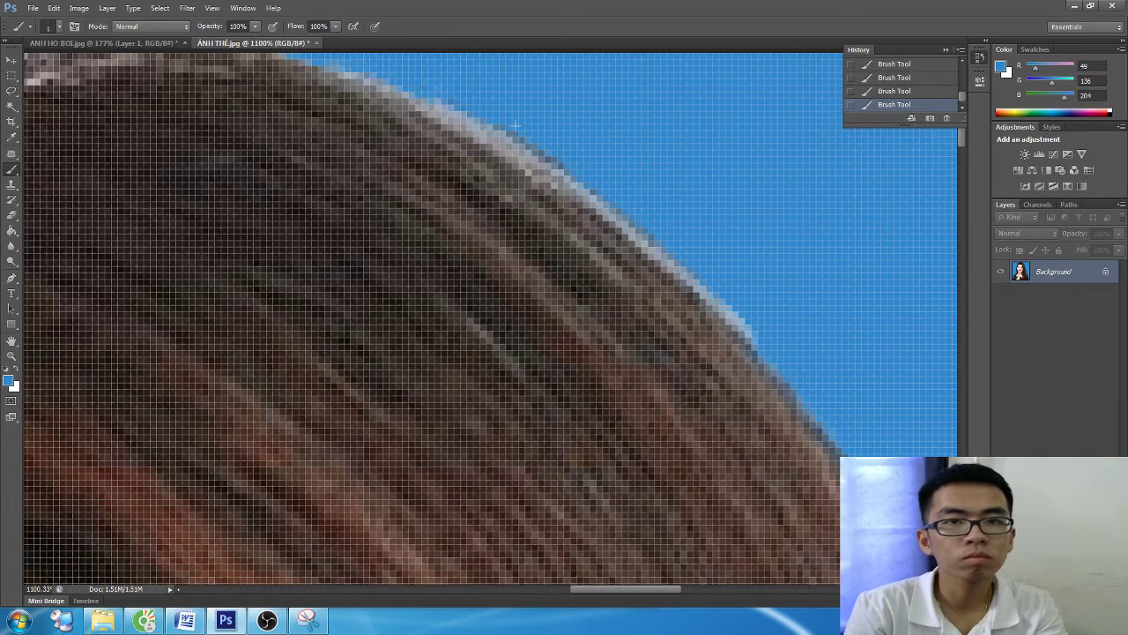
drag(517, 126, 388, 78)
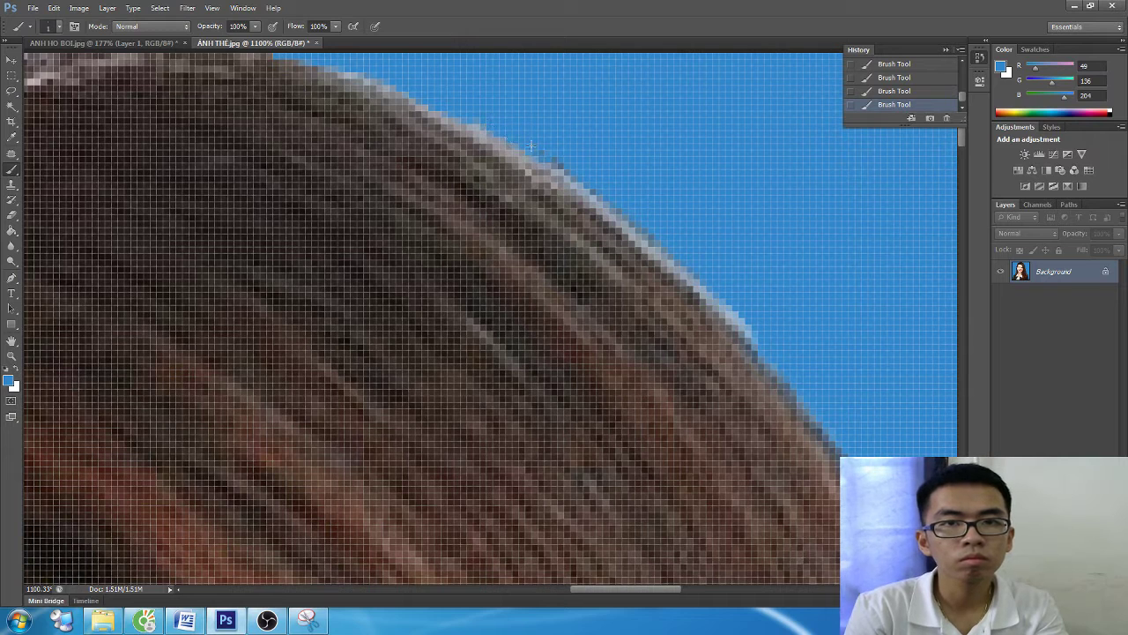
mouse_move(472, 118)
mouse_down()
mouse_move(583, 180)
mouse_move(746, 324)
mouse_up()
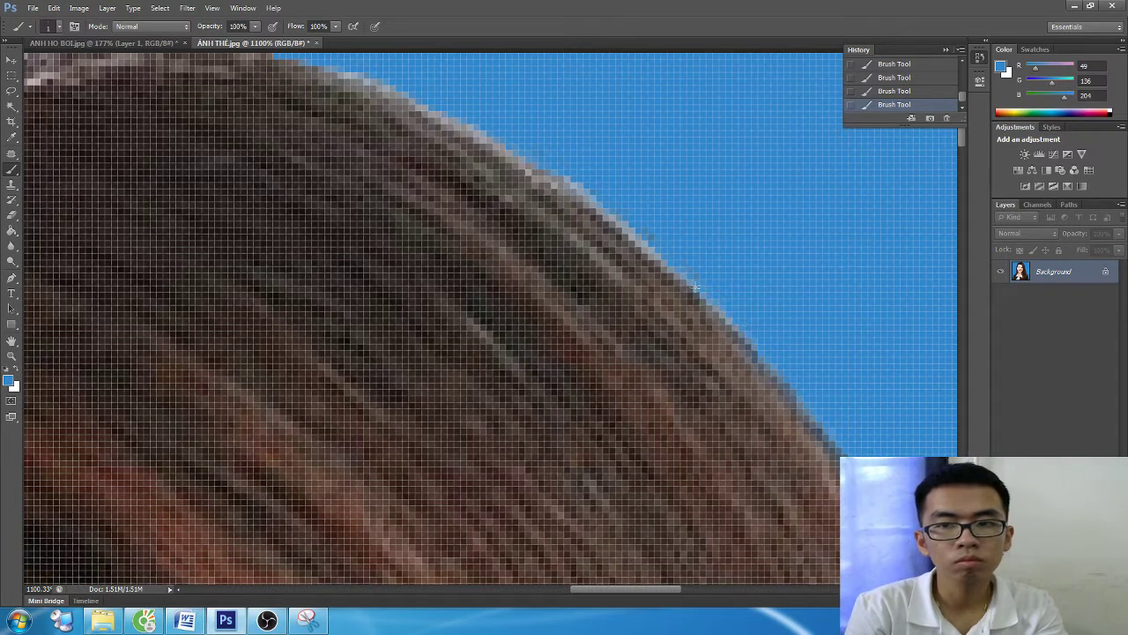
key(ctrl+z)
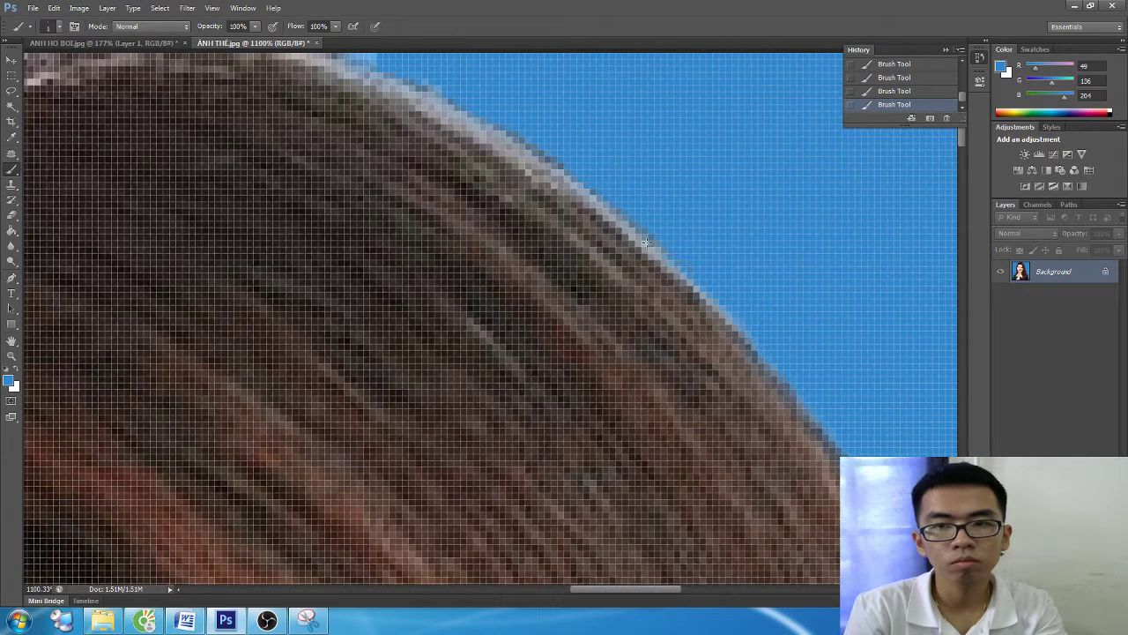
drag(646, 242, 721, 311)
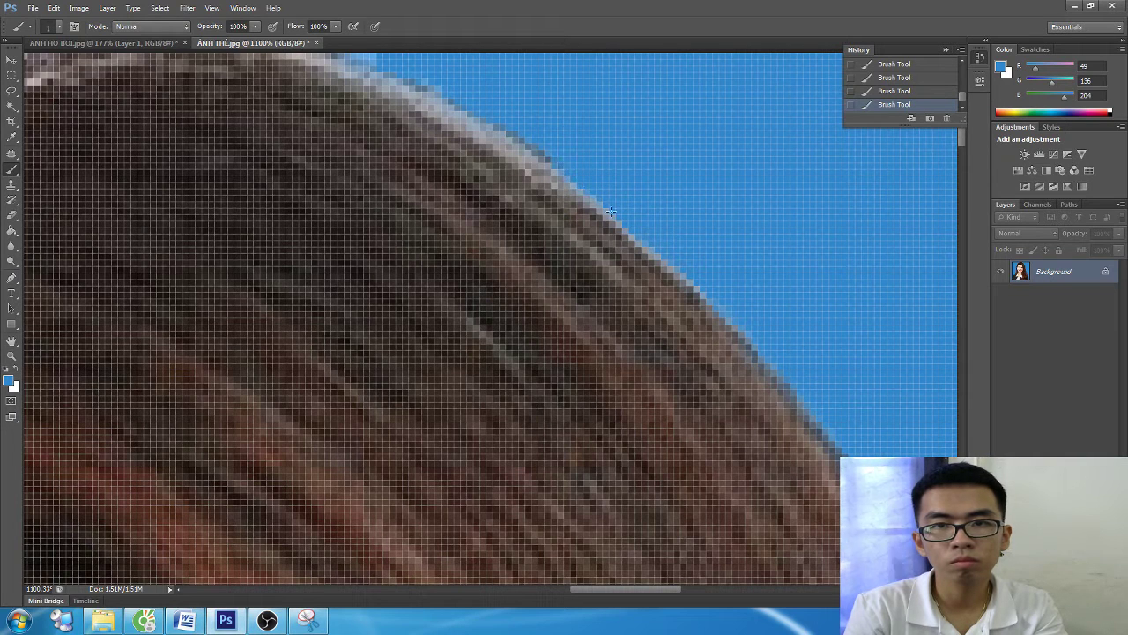
mouse_move(479, 125)
mouse_down()
mouse_move(299, 56)
mouse_move(386, 85)
mouse_up()
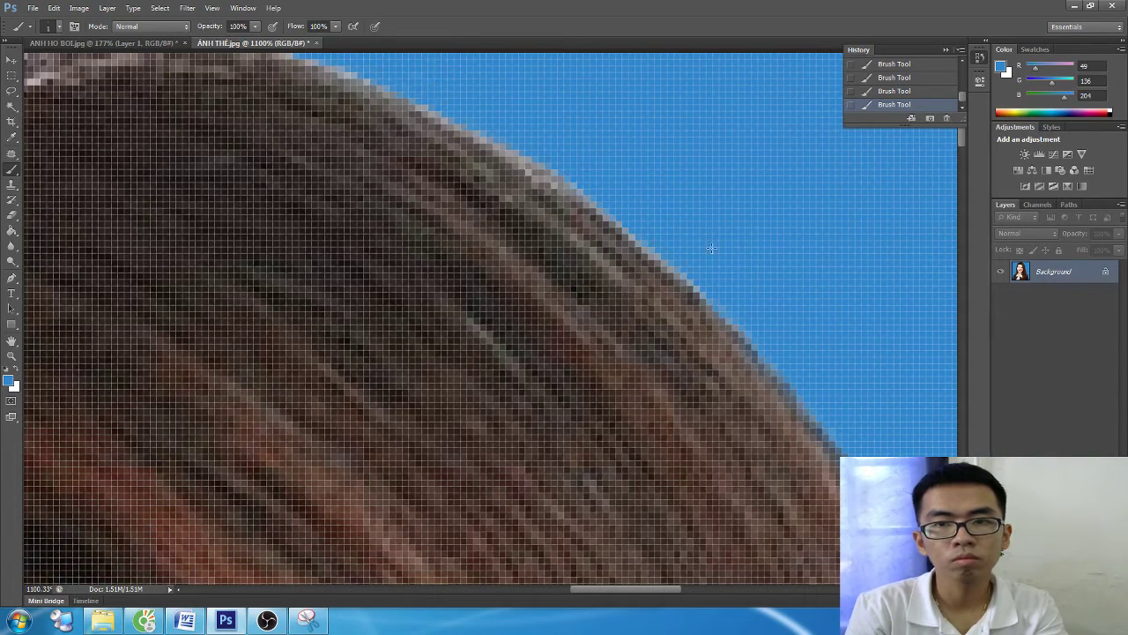
- Fit the whole portrait on screen and enlarge the brush to 3 px
key(ctrl+0)
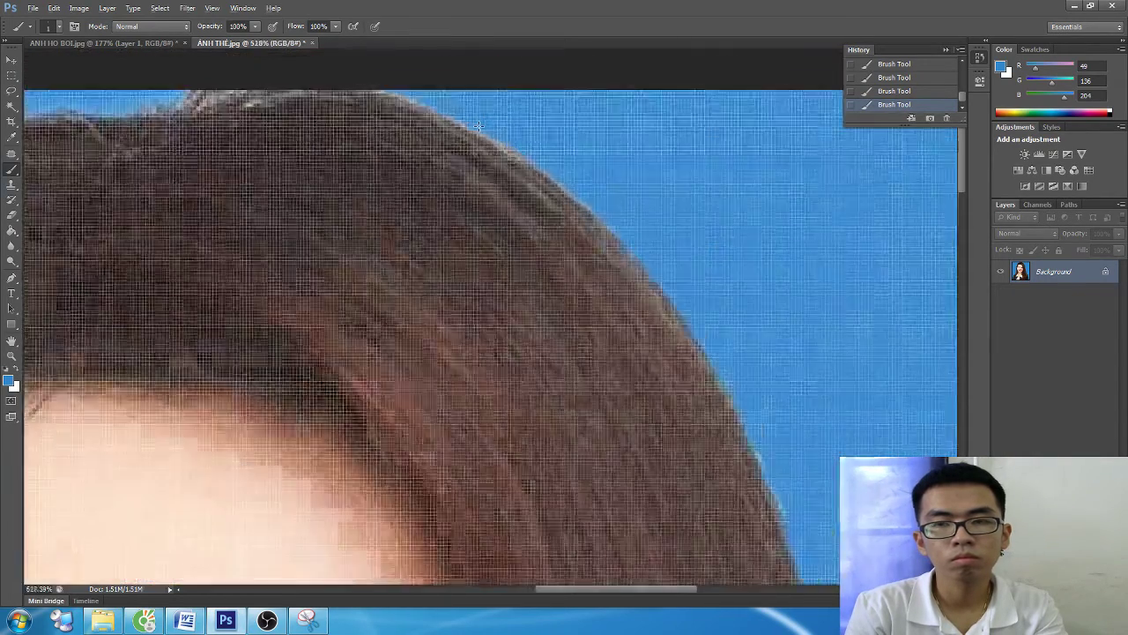
scroll(269, 128, up, 4)
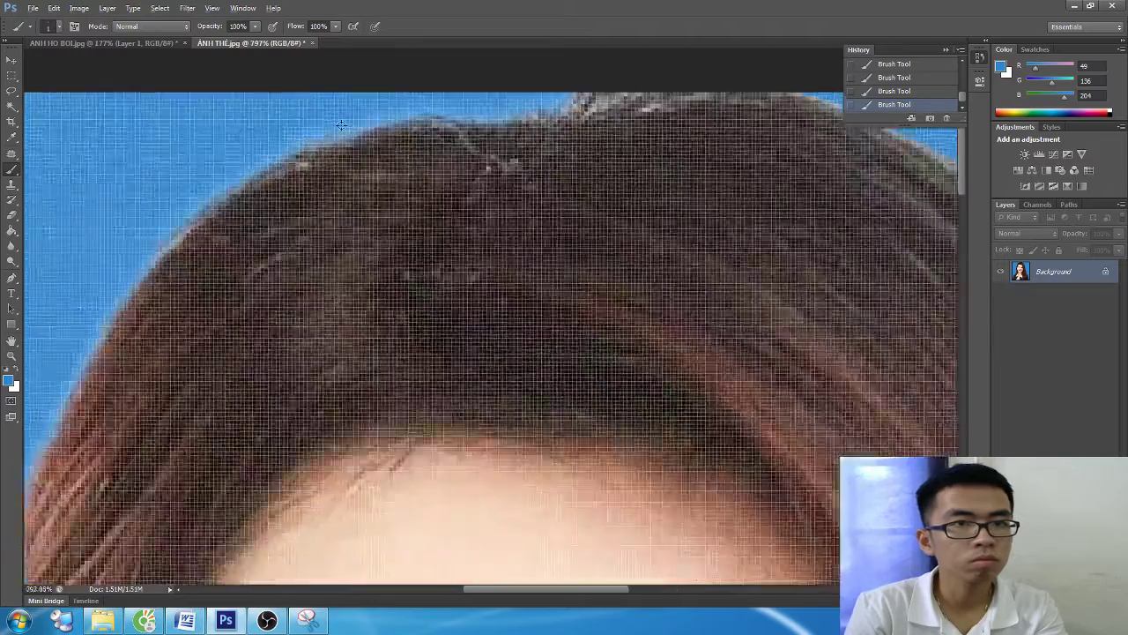
scroll(264, 141, up, 2)
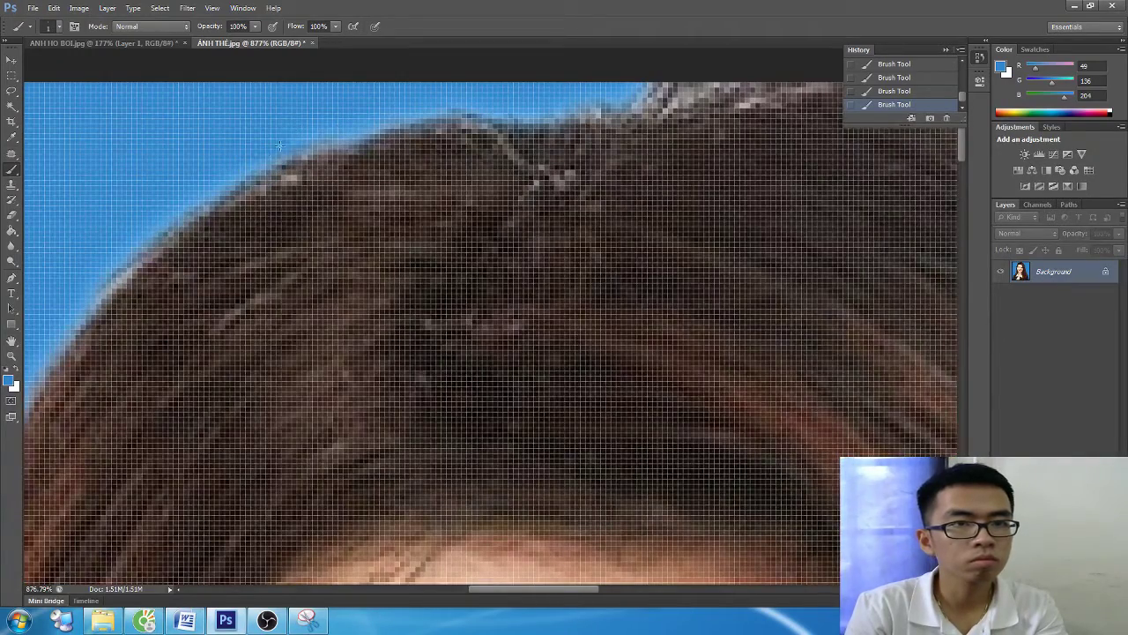
right_click(355, 132)
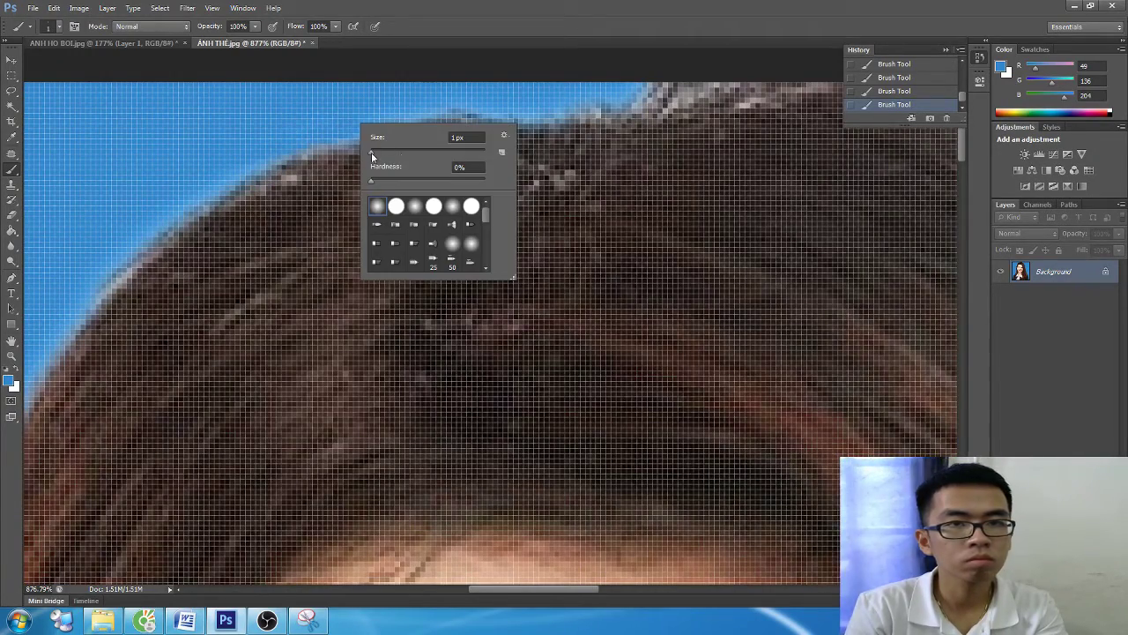
drag(371, 156, 373, 156)
click(349, 132)
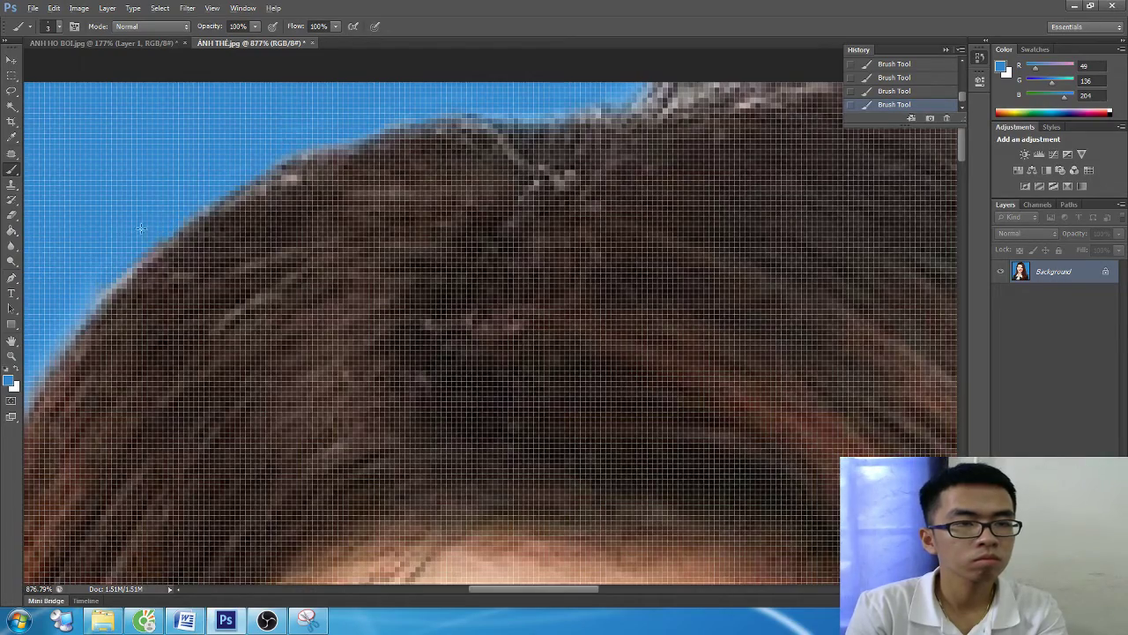
- Paint blue over the pale fringe on the top-left hair edge
scroll(141, 228, down, 5)
scroll(176, 220, up, 2)
scroll(203, 212, up, 5)
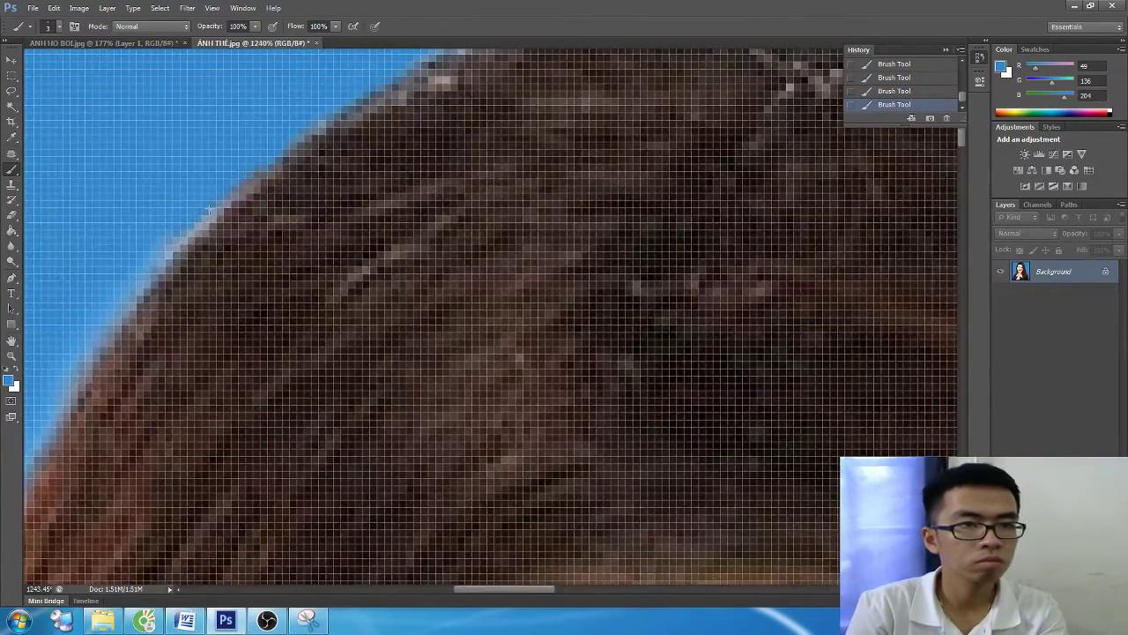
drag(209, 207, 160, 252)
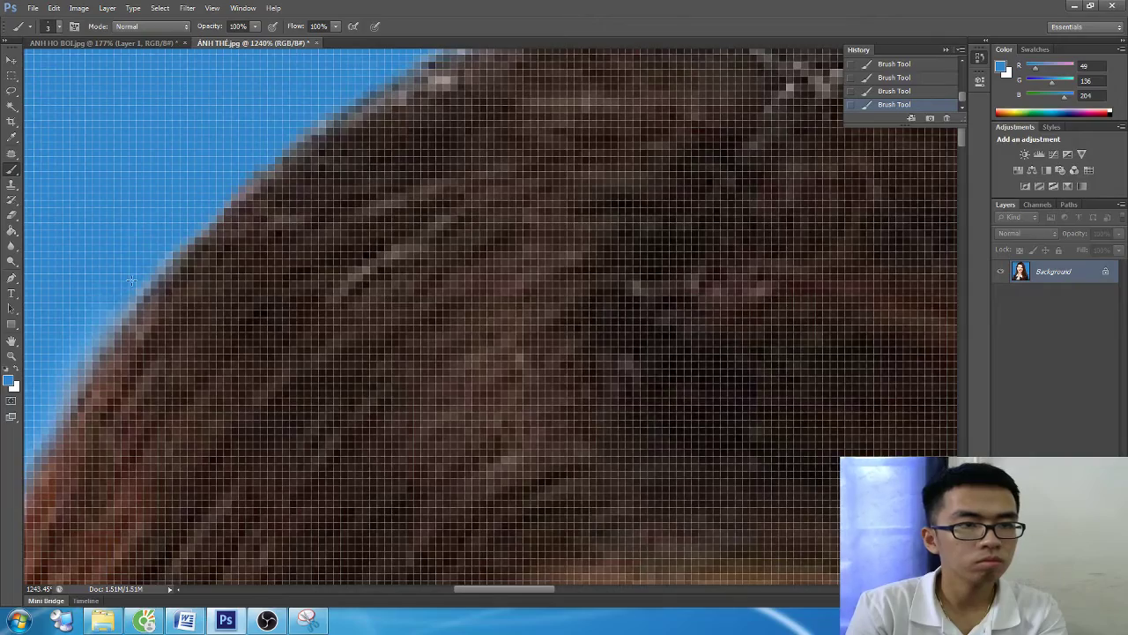
- Paint blue over the light hair edge beside the ear and check the result
scroll(90, 302, down, 5)
scroll(90, 302, down, 3)
scroll(24, 450, up, 3)
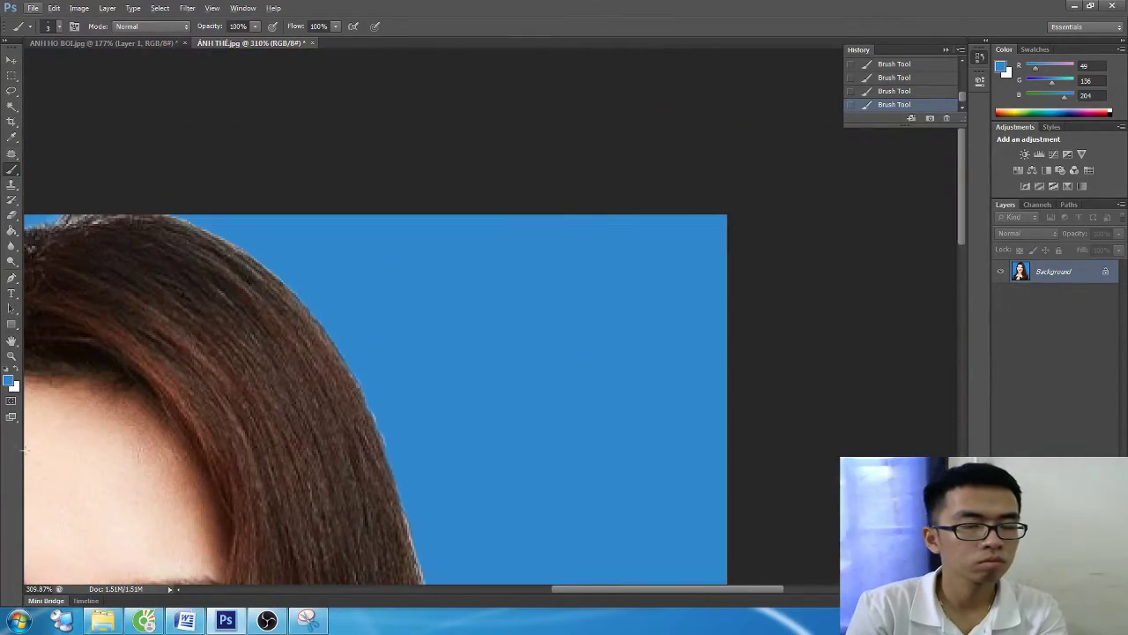
scroll(190, 467, left, 2)
scroll(637, 473, left, 2)
scroll(525, 425, up, 5)
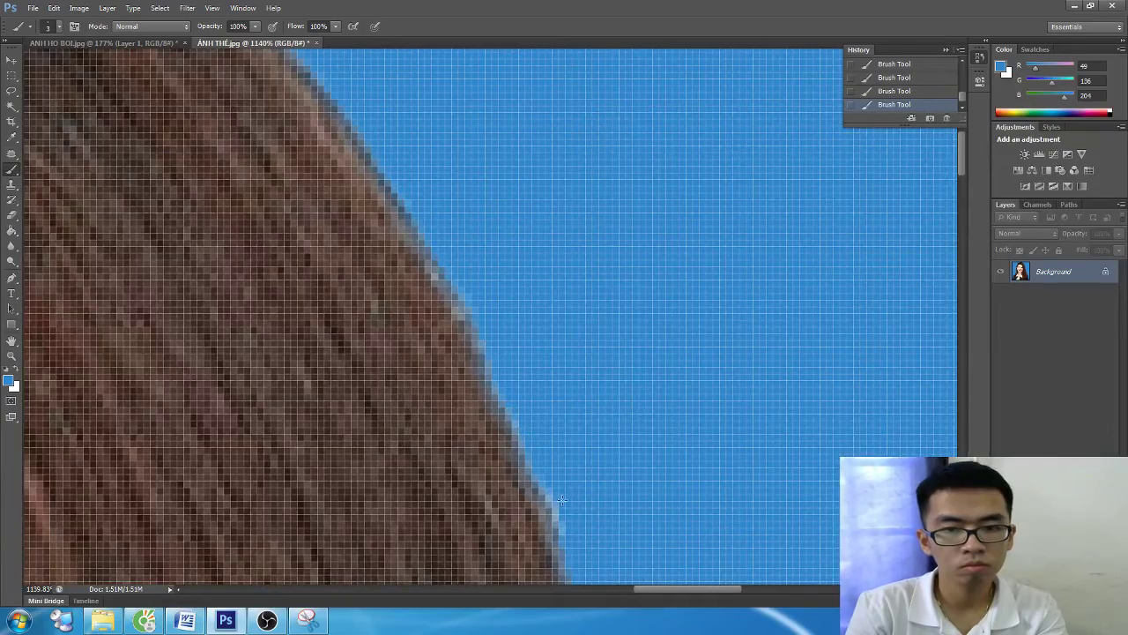
scroll(441, 493, down, 3)
scroll(265, 476, down, 3)
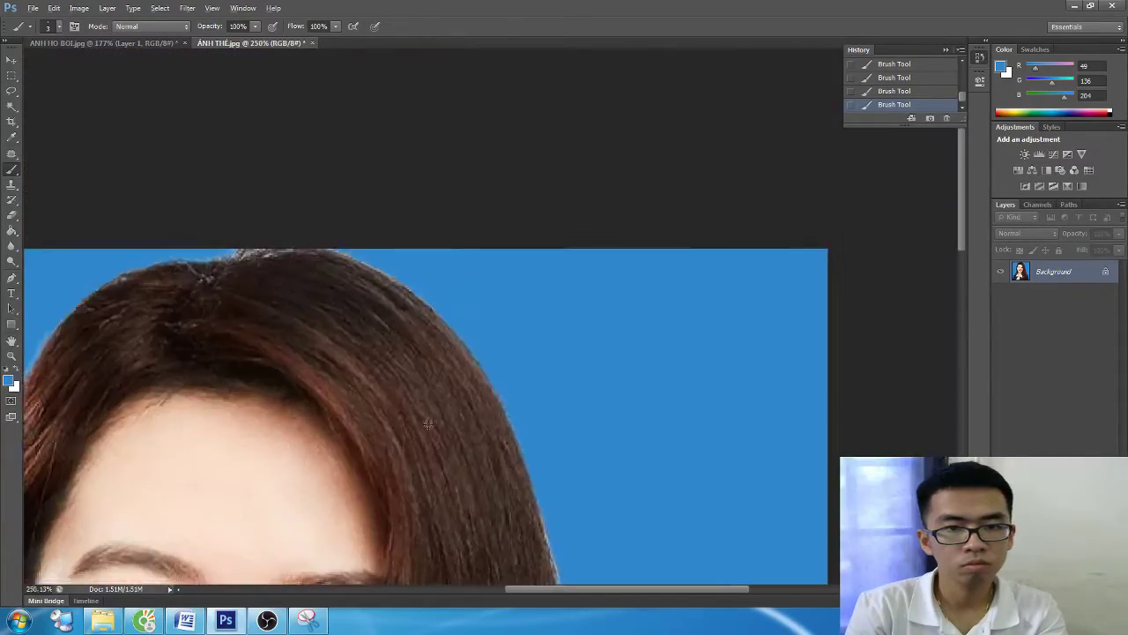
scroll(119, 458, down, 3)
scroll(388, 256, up, 3)
scroll(387, 238, up, 5)
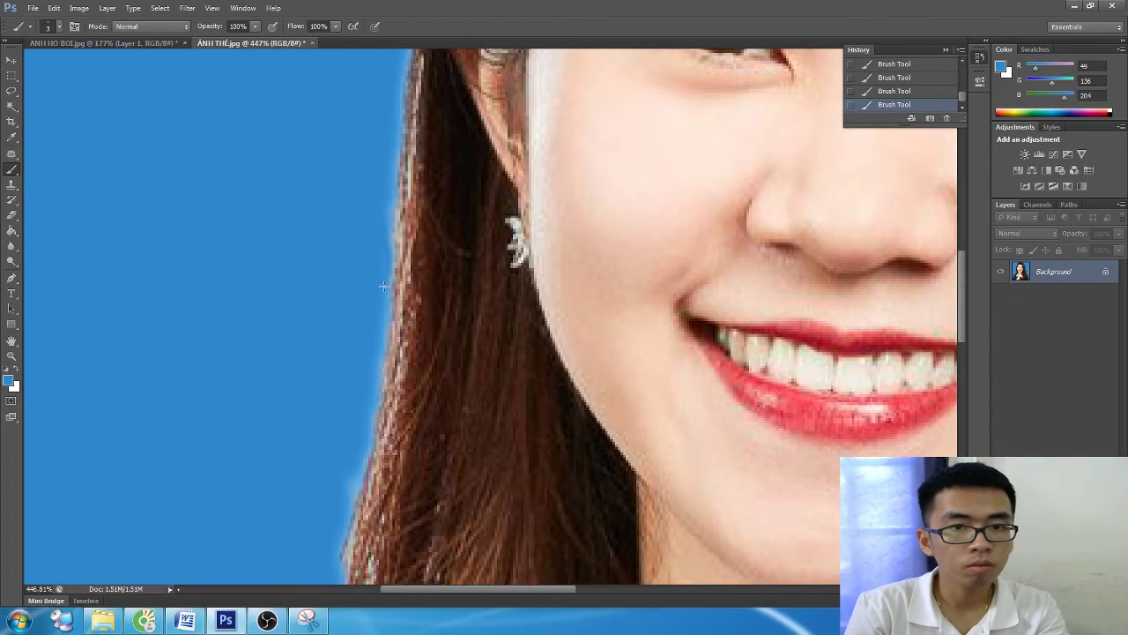
scroll(379, 280, up, 4)
scroll(379, 274, up, 4)
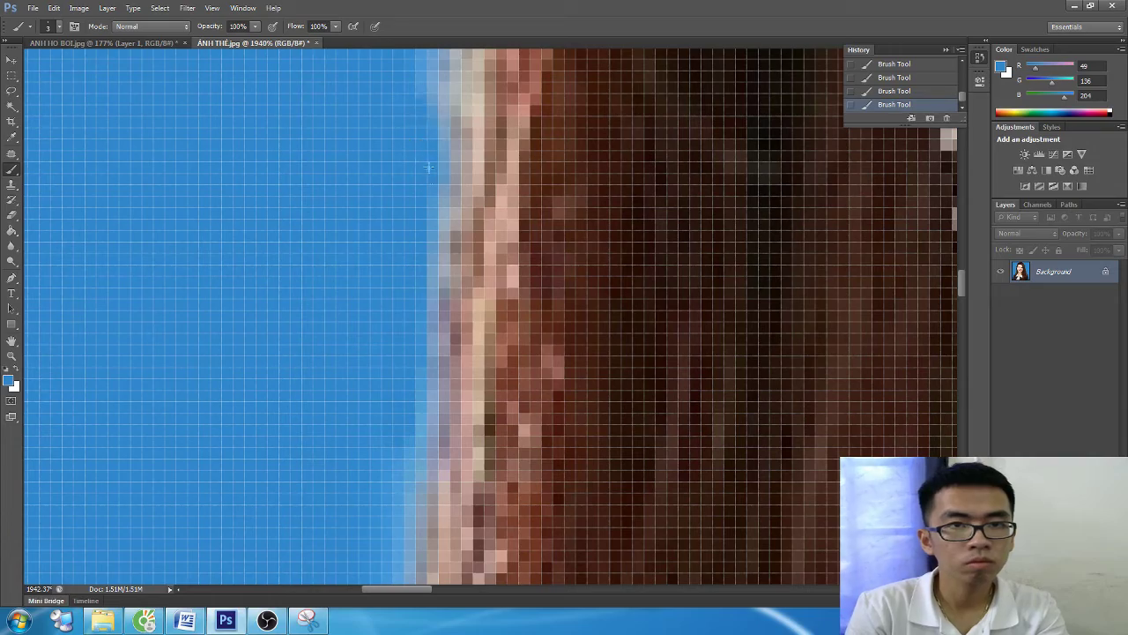
scroll(417, 260, up, 2)
scroll(417, 261, down, 6)
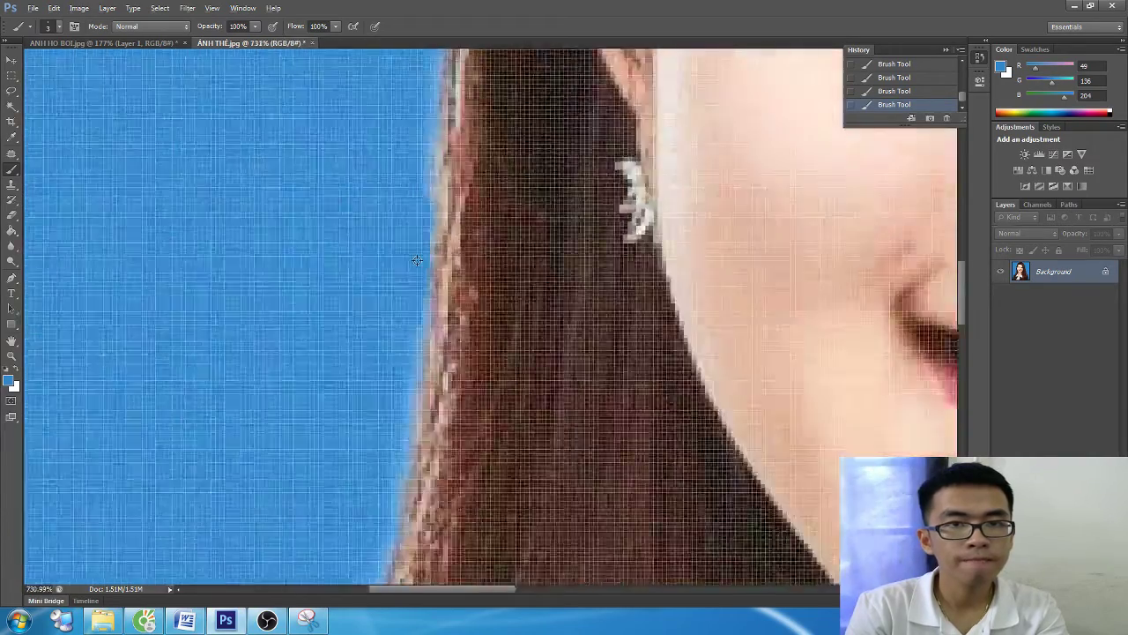
scroll(410, 177, down, 5)
scroll(415, 180, down, 5)
scroll(415, 179, down, 2)
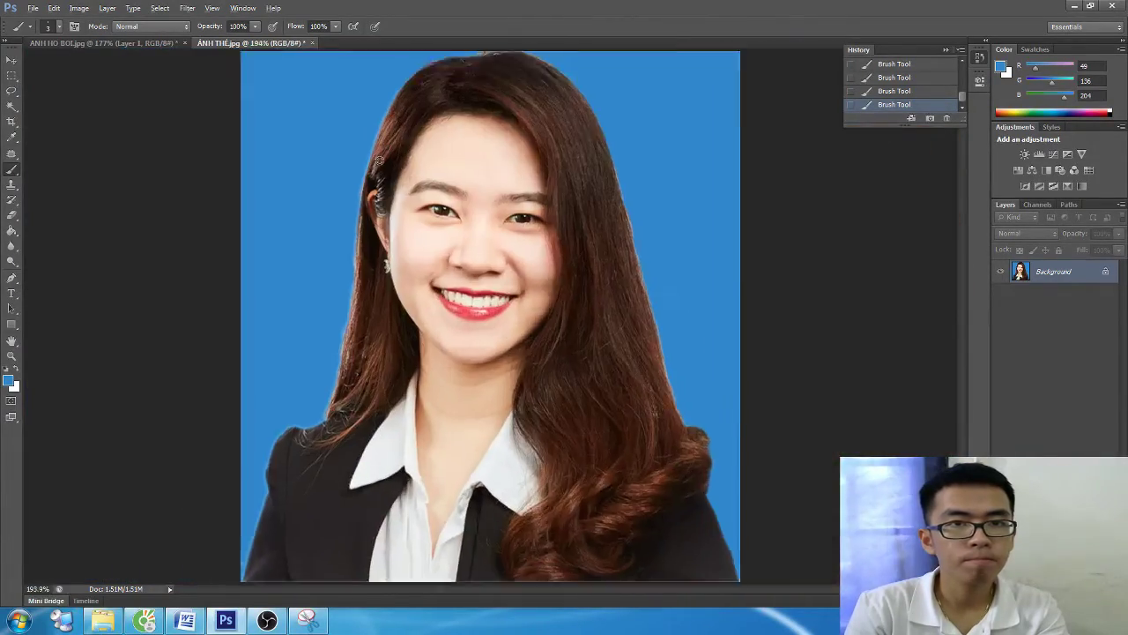
scroll(370, 203, up, 4)
scroll(335, 227, up, 4)
mouse_move(335, 286)
mouse_down()
mouse_move(342, 335)
mouse_move(360, 189)
mouse_up()
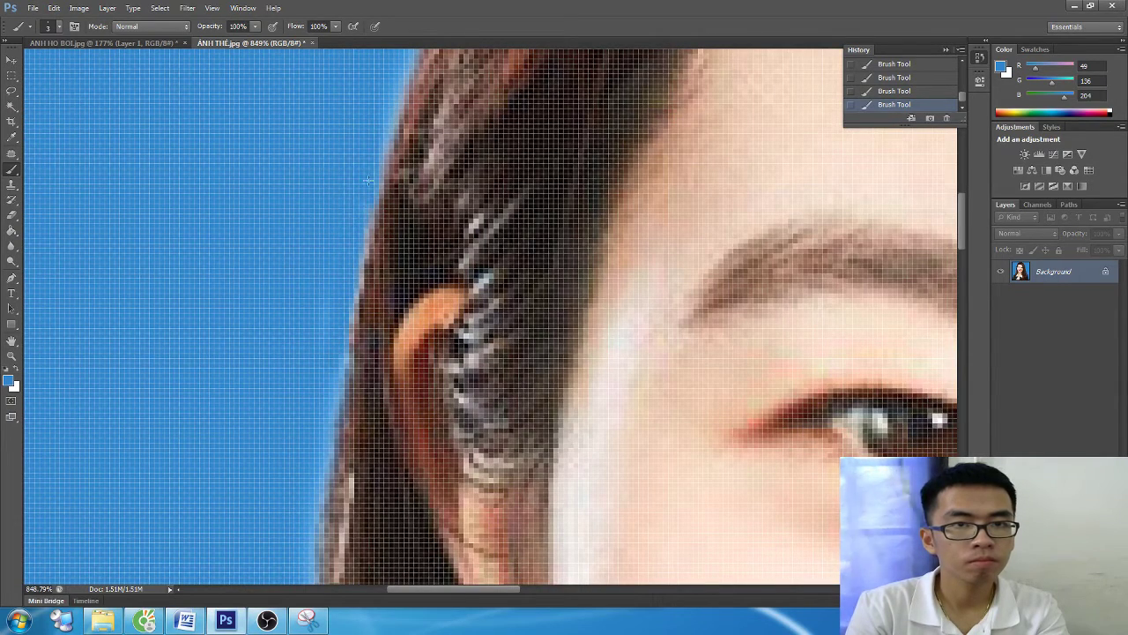
scroll(290, 365, down, 4)
scroll(280, 387, down, 3)
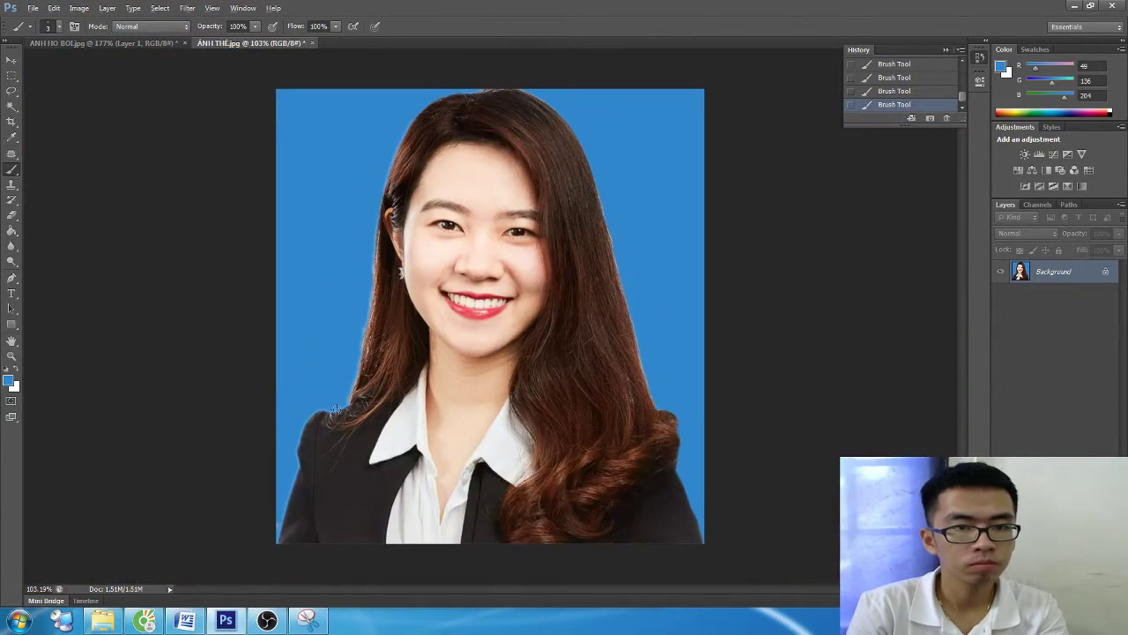
scroll(336, 409, up, 3)
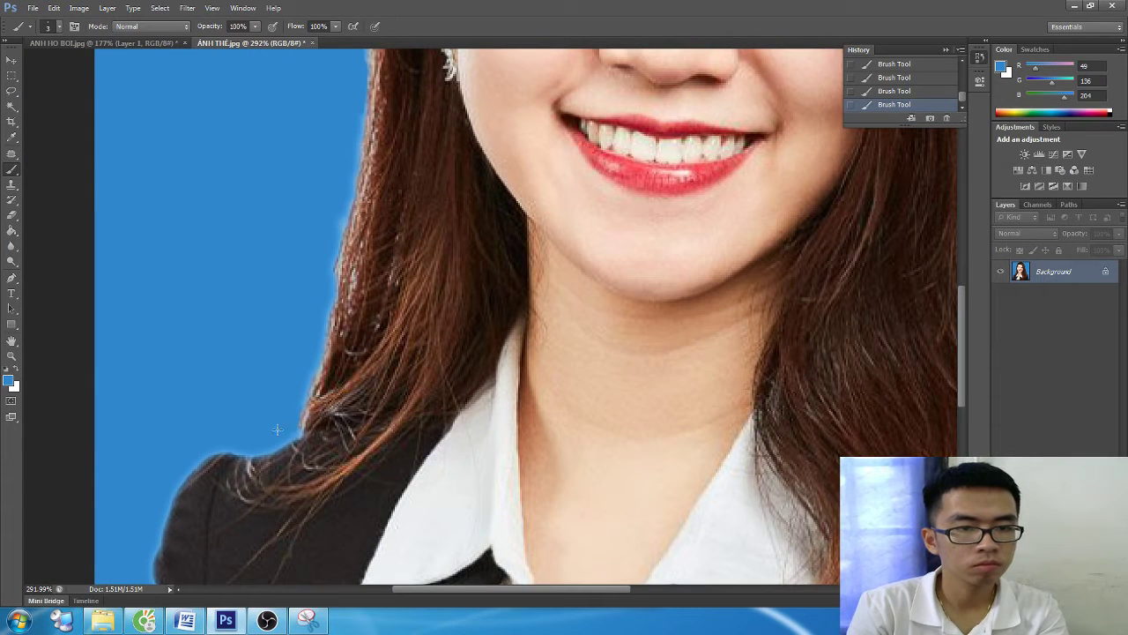
scroll(277, 429, down, 1)
scroll(274, 427, down, 4)
scroll(266, 421, down, 1)
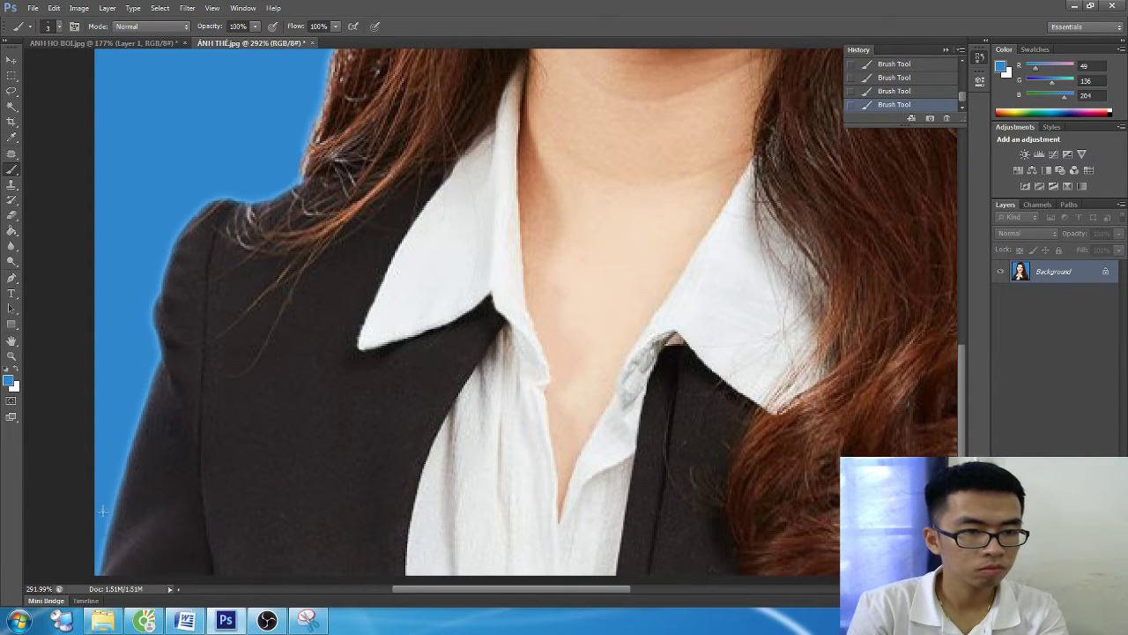
scroll(130, 450, down, 5)
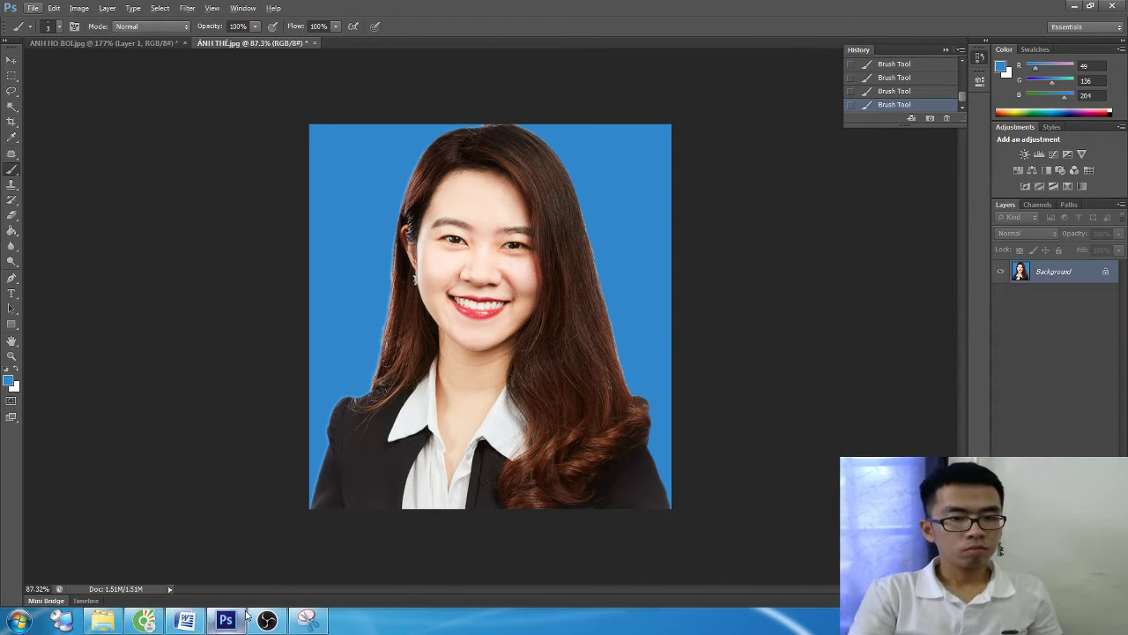
- Write a Step 6 note in Word on cropping the photo to 3X4 or 4X6 ratios
click(197, 621)
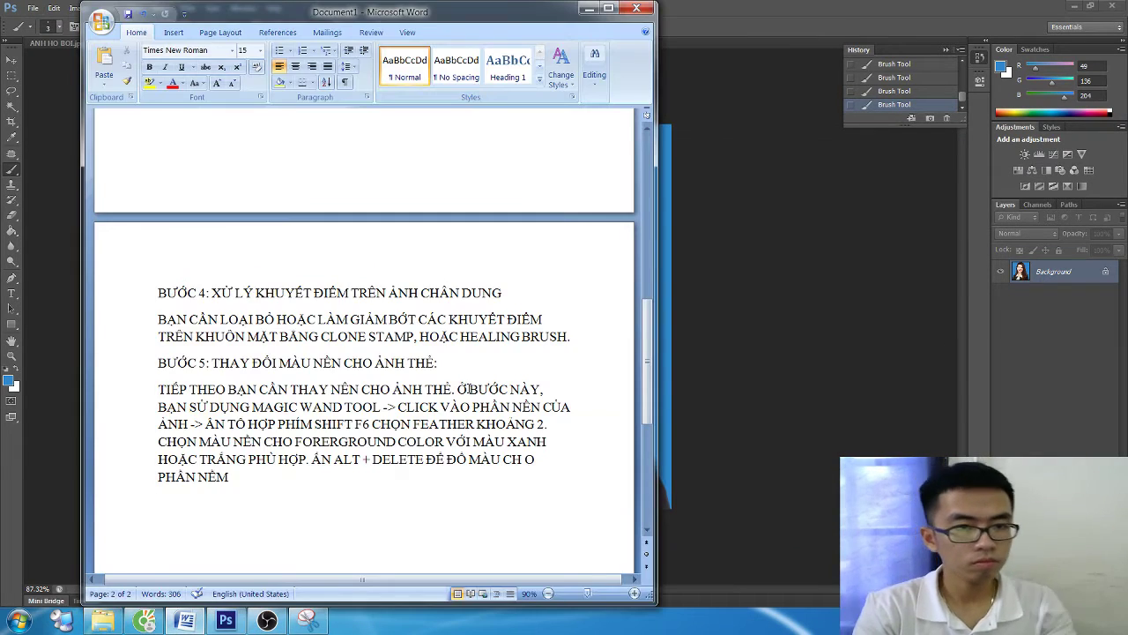
text(BƯƠC 6)
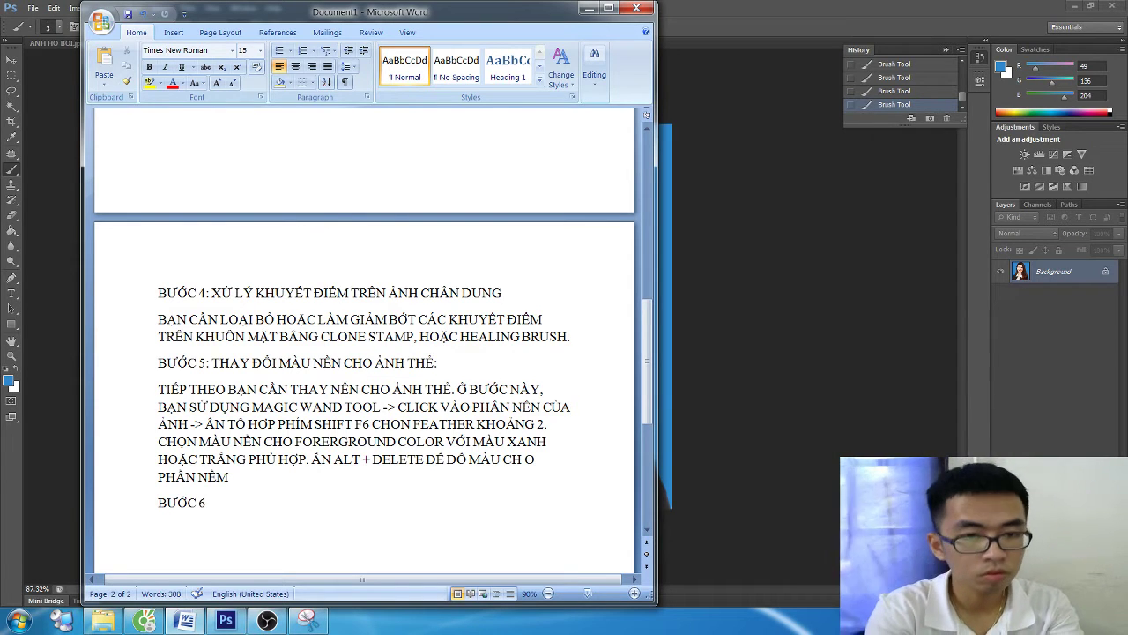
text(ST C)
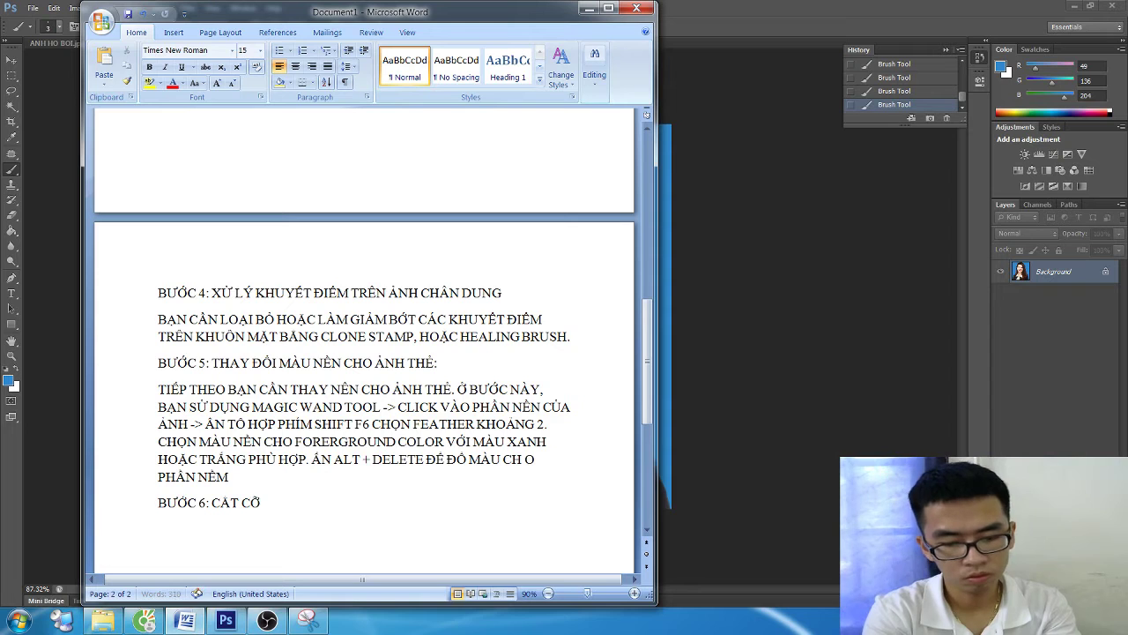
text( ANH)
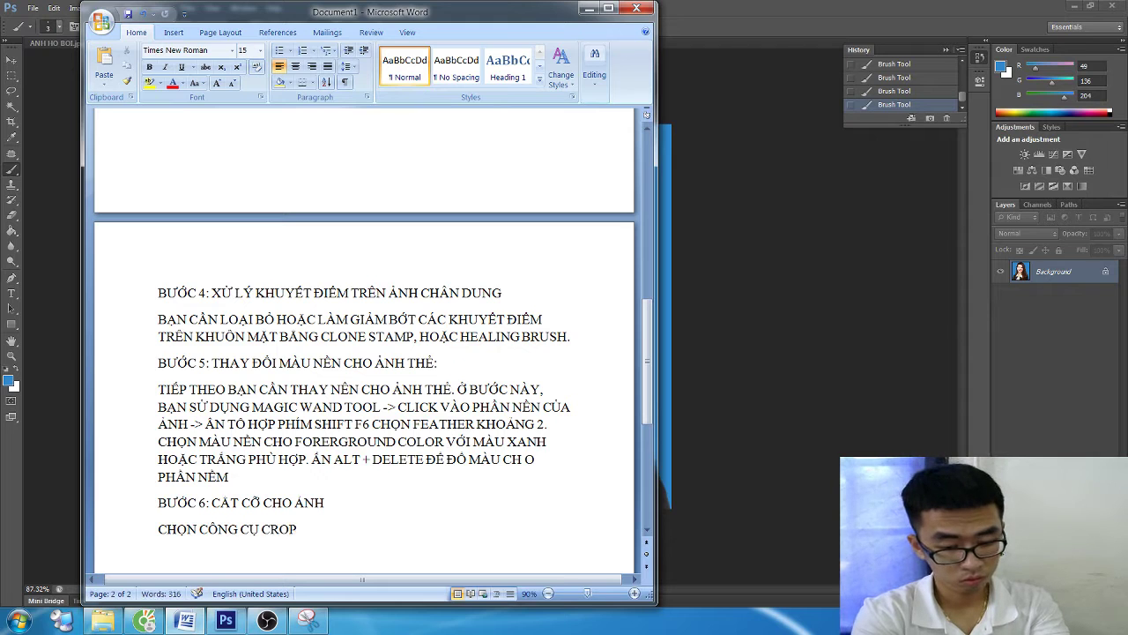
text(TO)
text(L )
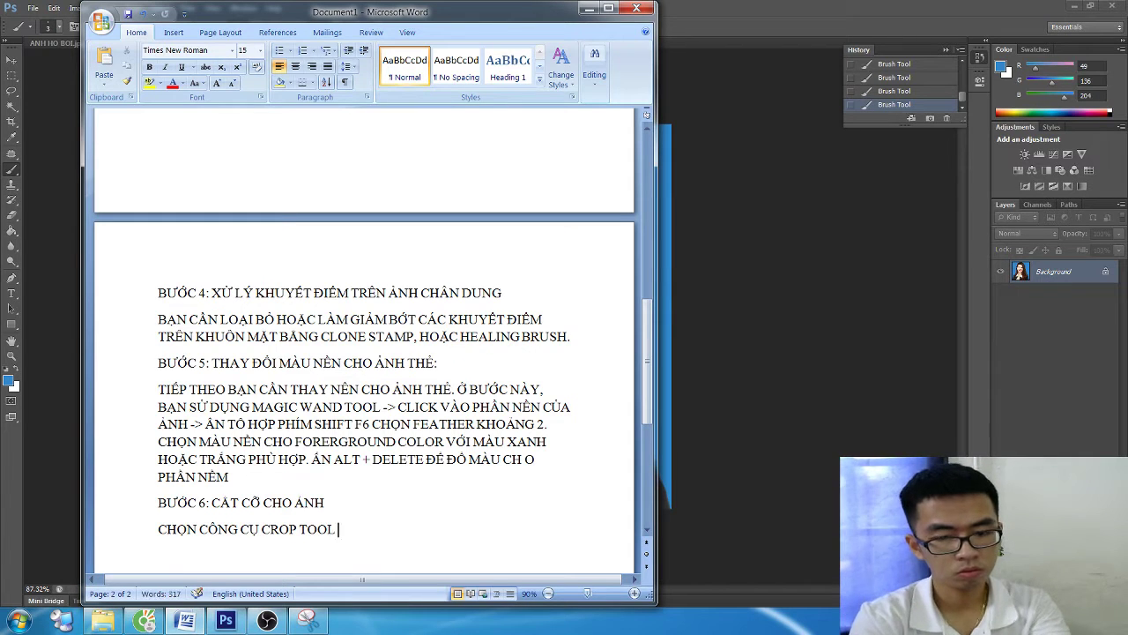
text(()
text())
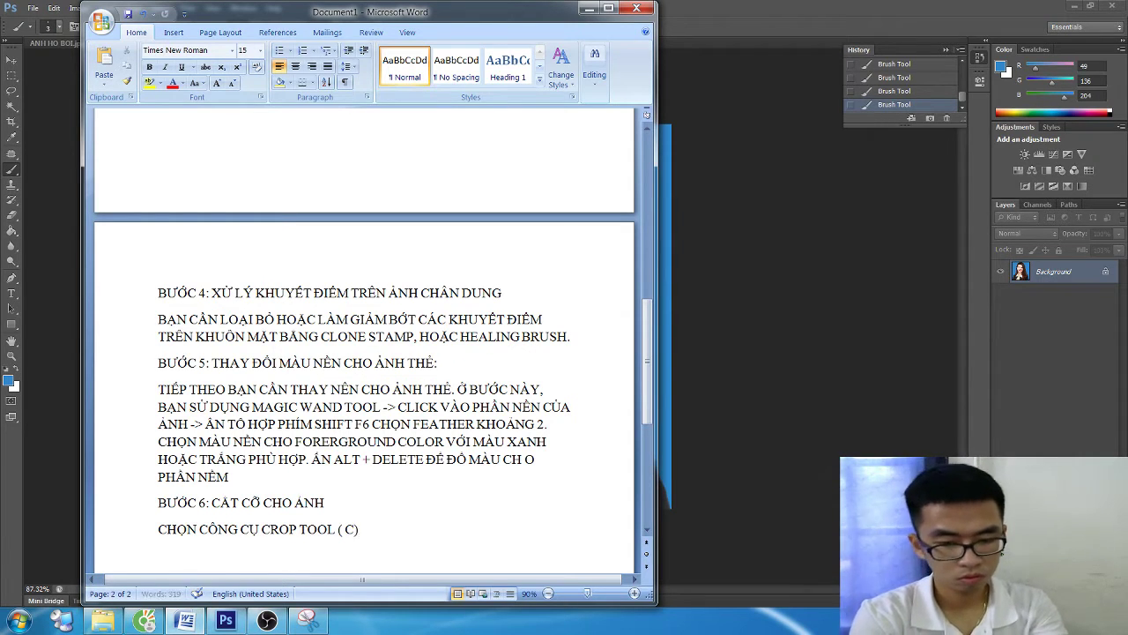
text( -)
text(> NHẬP THÔN)
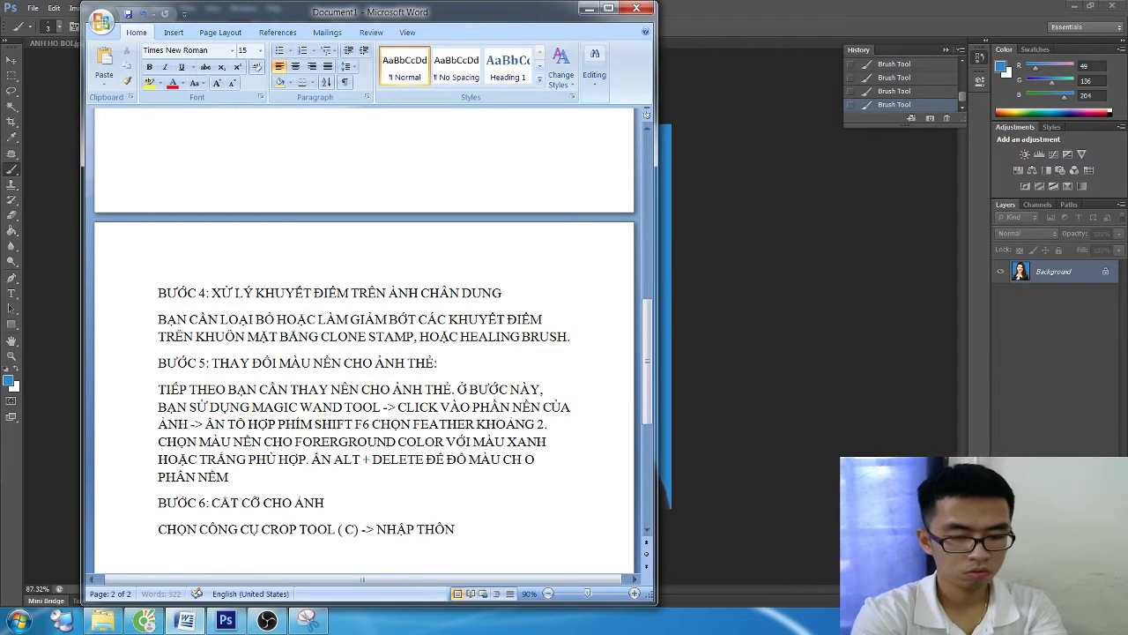
text(CỦA A)
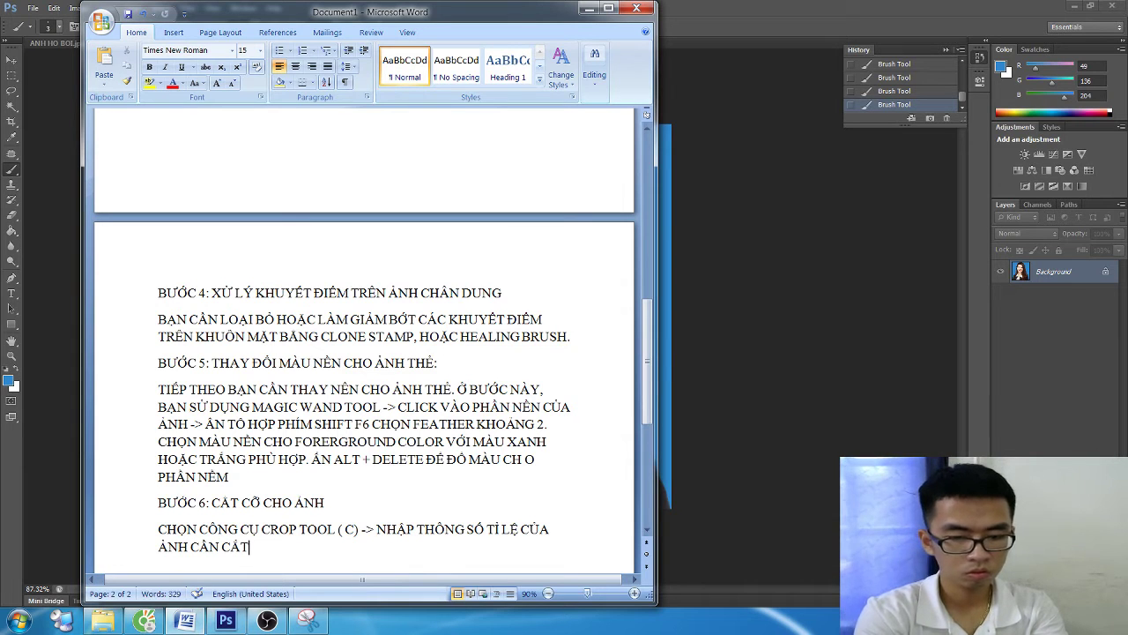
text(. VU)
key(BackSpace)
key(BackSpace)
key(BackSpace)
text(Í)
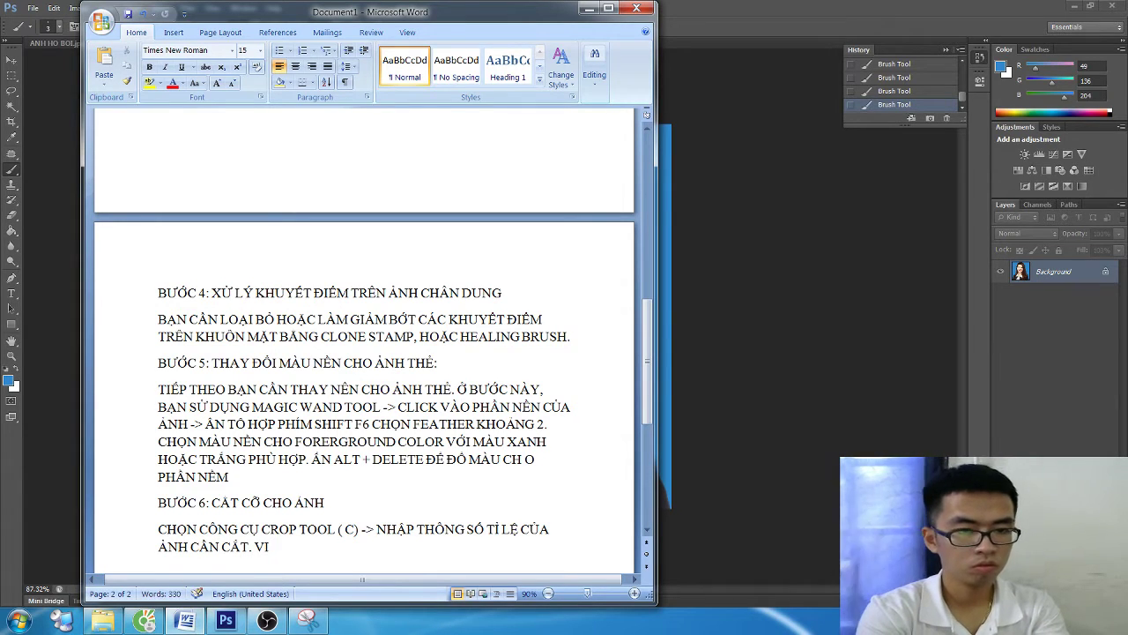
text( DU)
text( 3X4)
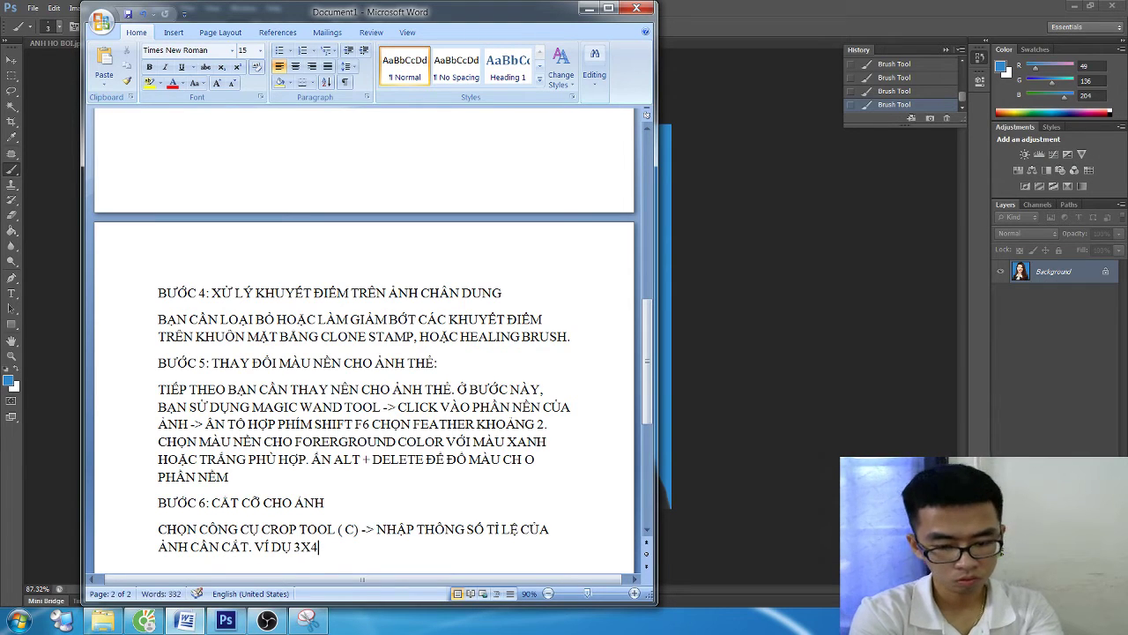
text( 4X6....)
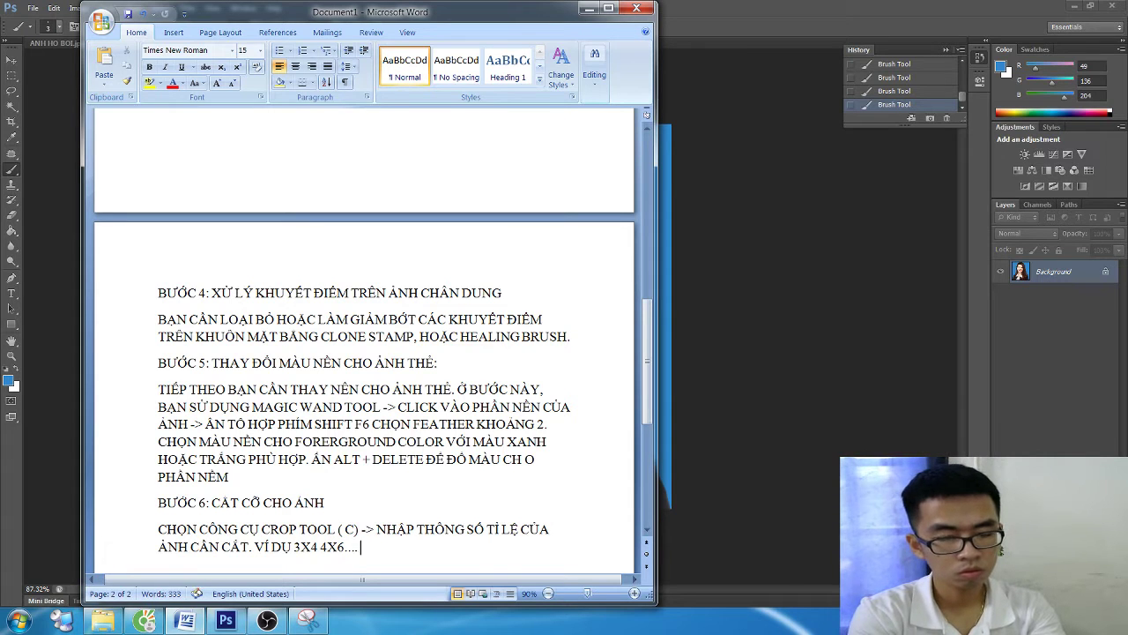
text( -> ẤN TO)
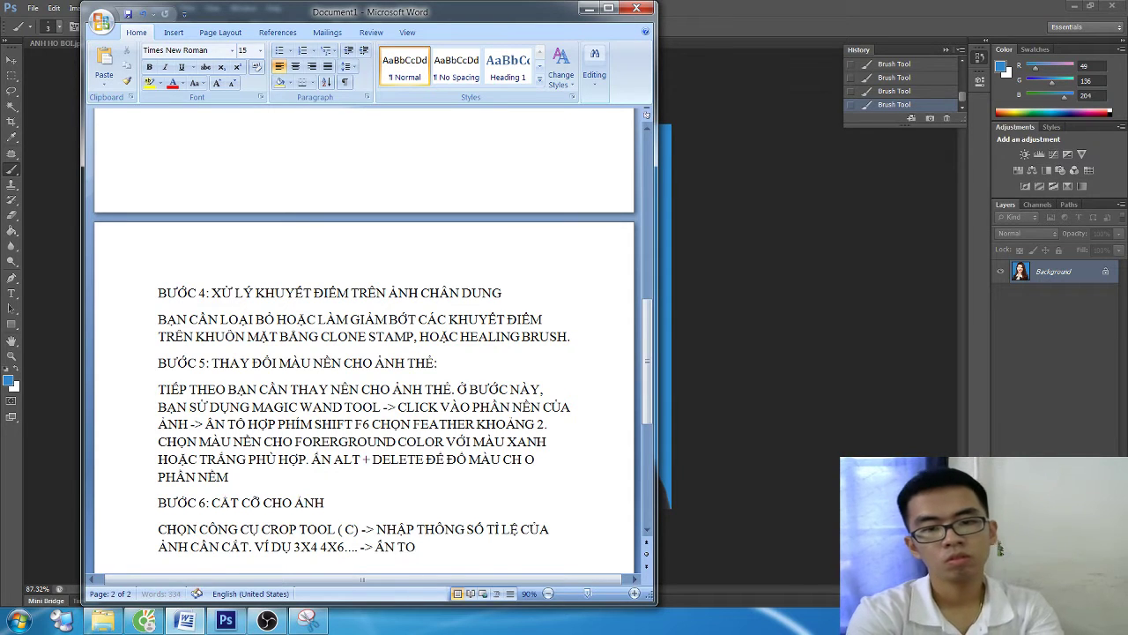
key(BackSpace)
text(Ổ HỢP PƠH)
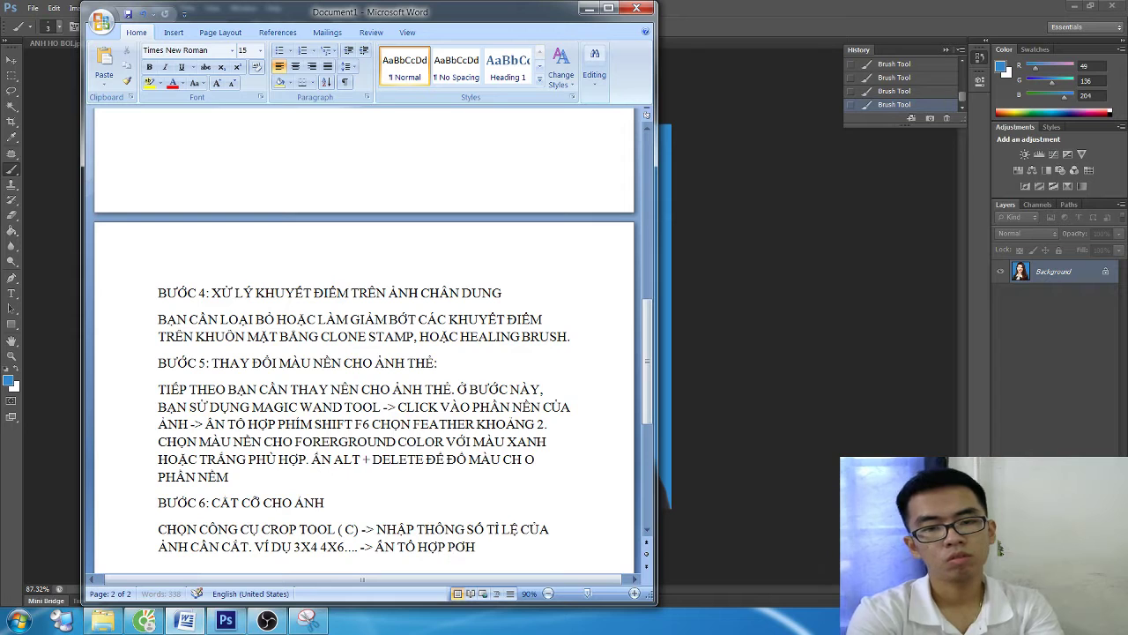
key(BackSpace)
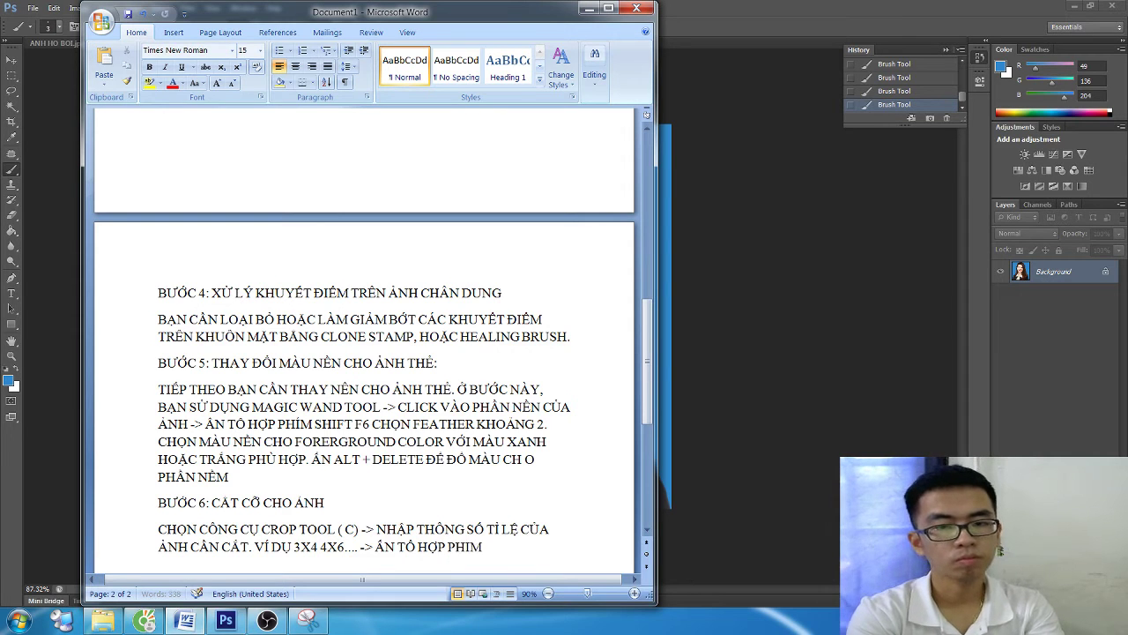
text(R)
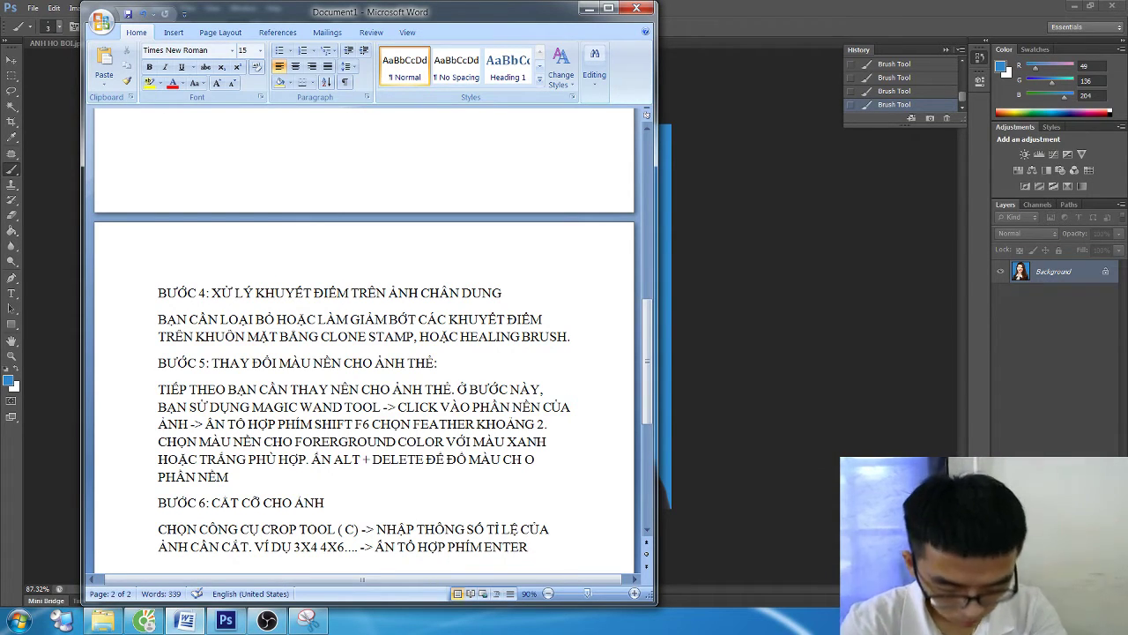
key(alt+Tab)
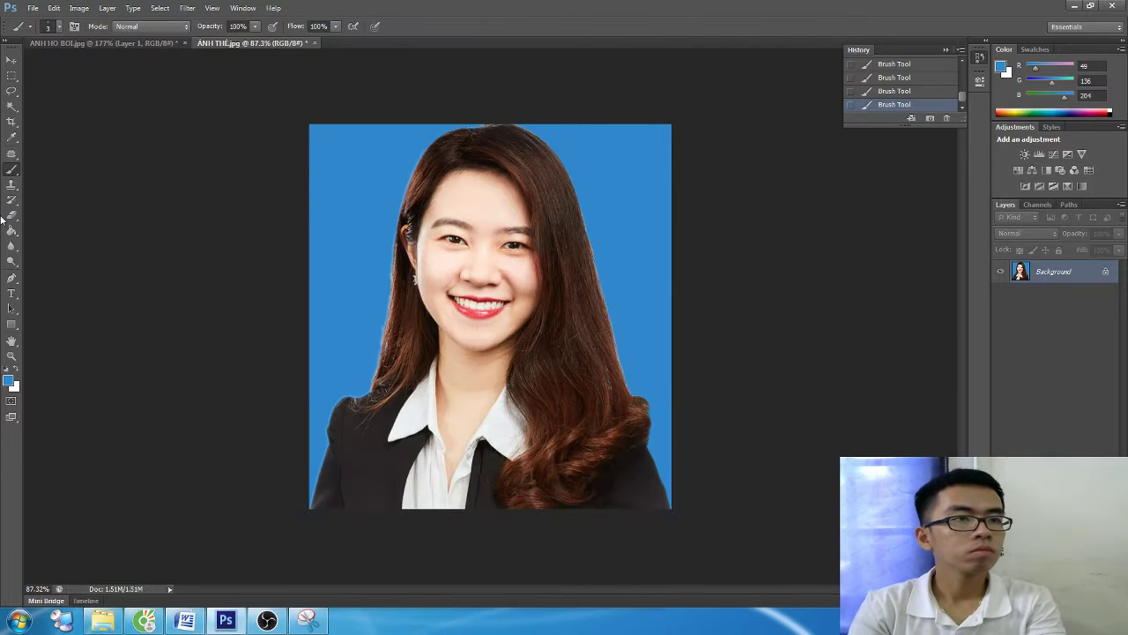
- Start a crop frame on the portrait and try 3:4, then 4:6 ratios
click(16, 123)
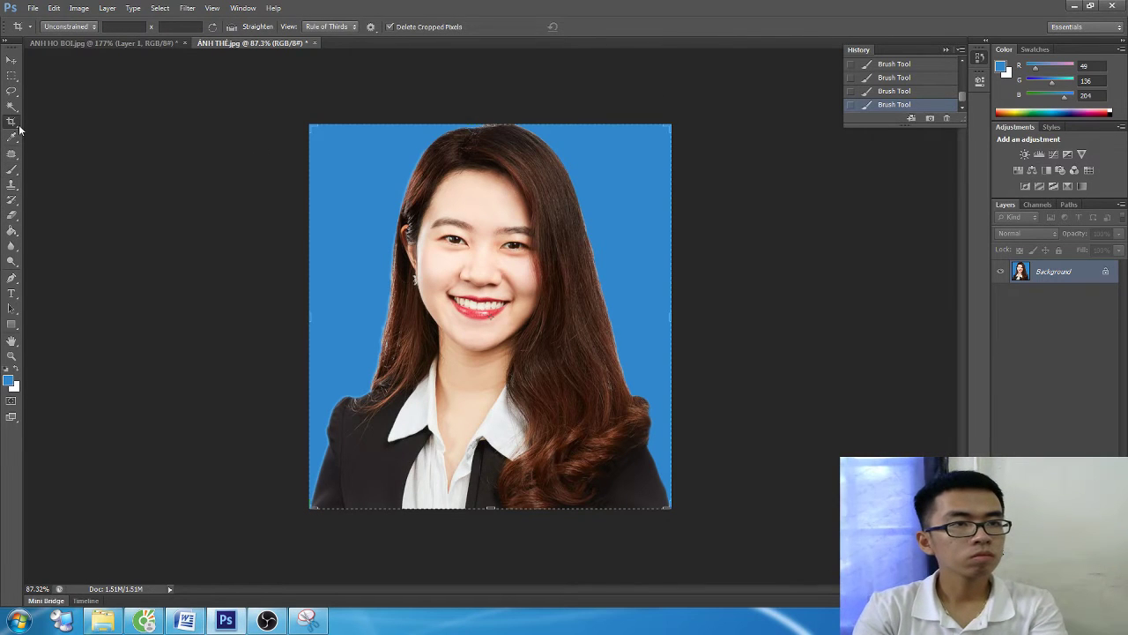
click(453, 331)
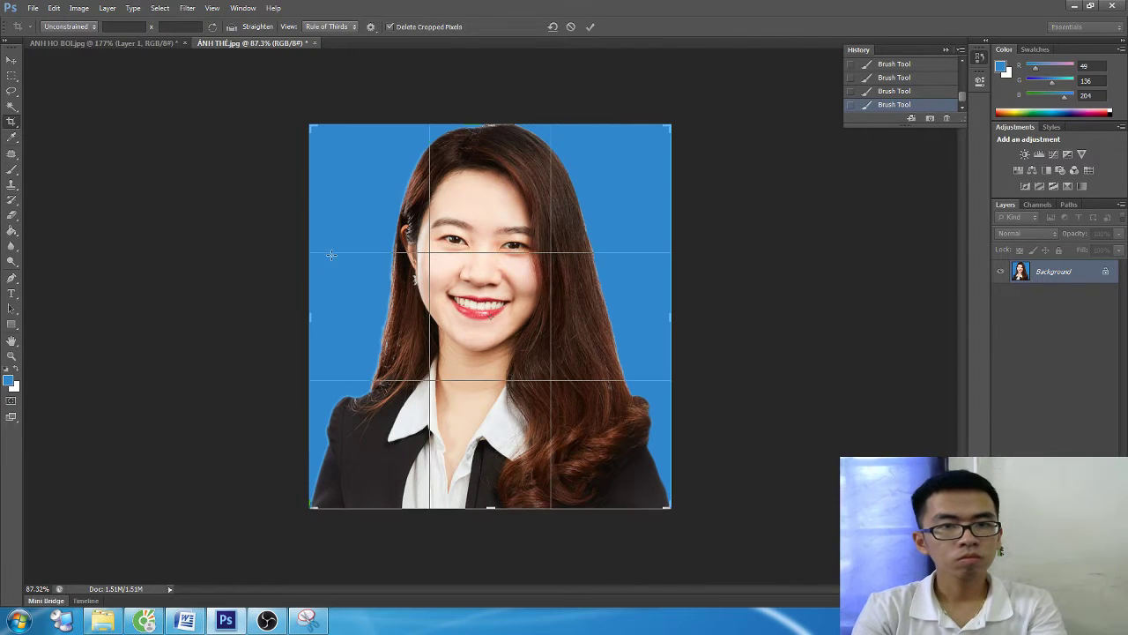
click(131, 26)
text(3)
key(Tab)
text(4)
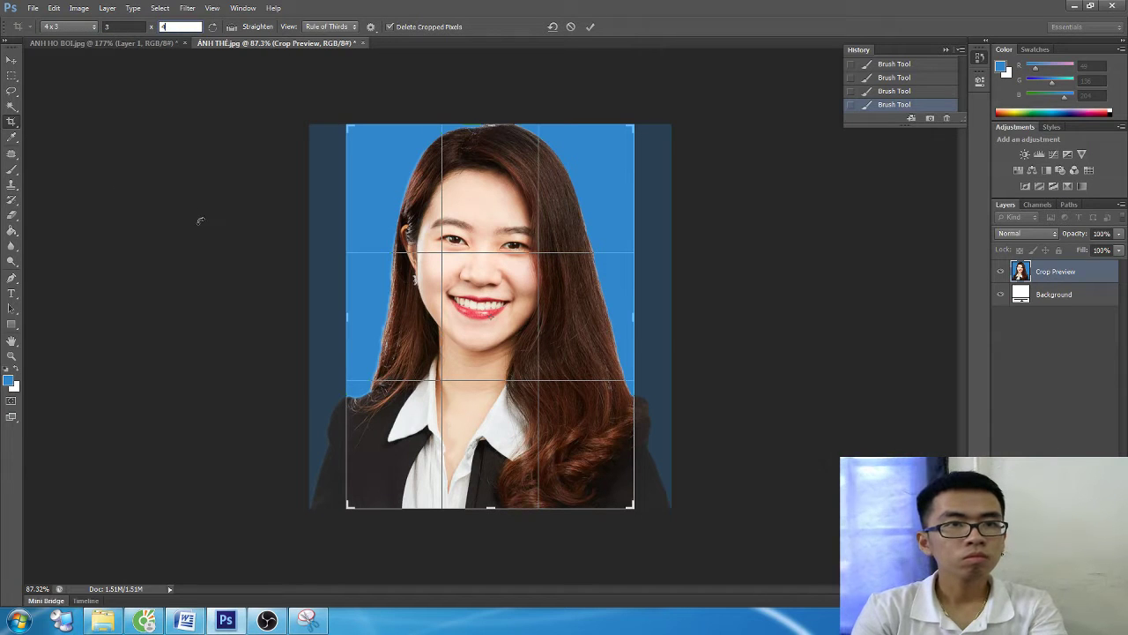
key(Return)
click(105, 27)
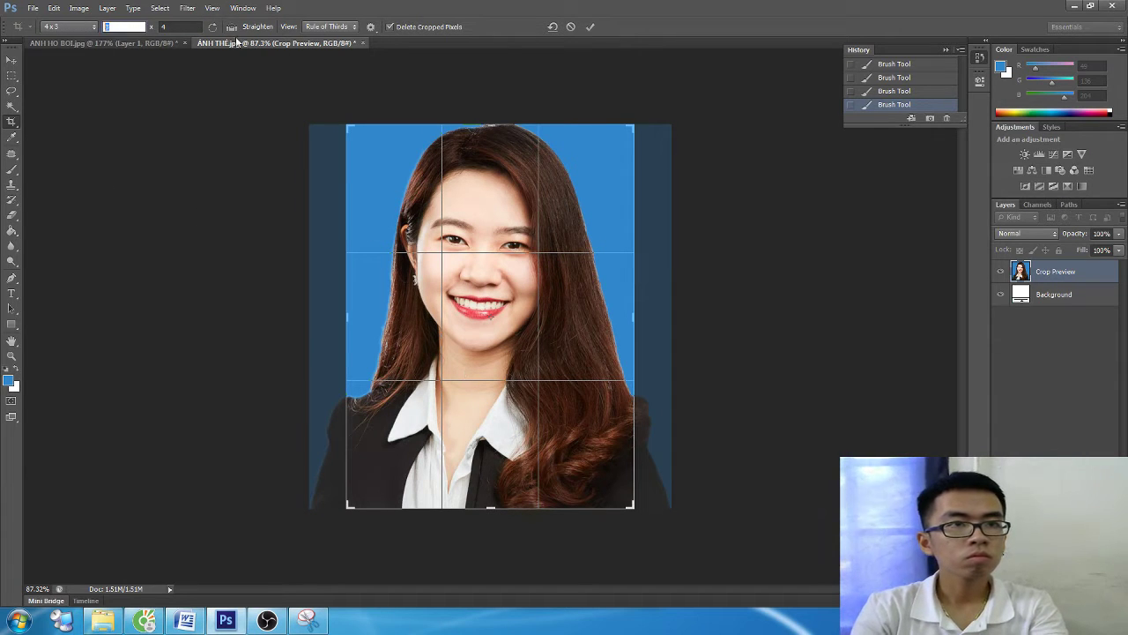
text(4)
key(Tab)
text(6)
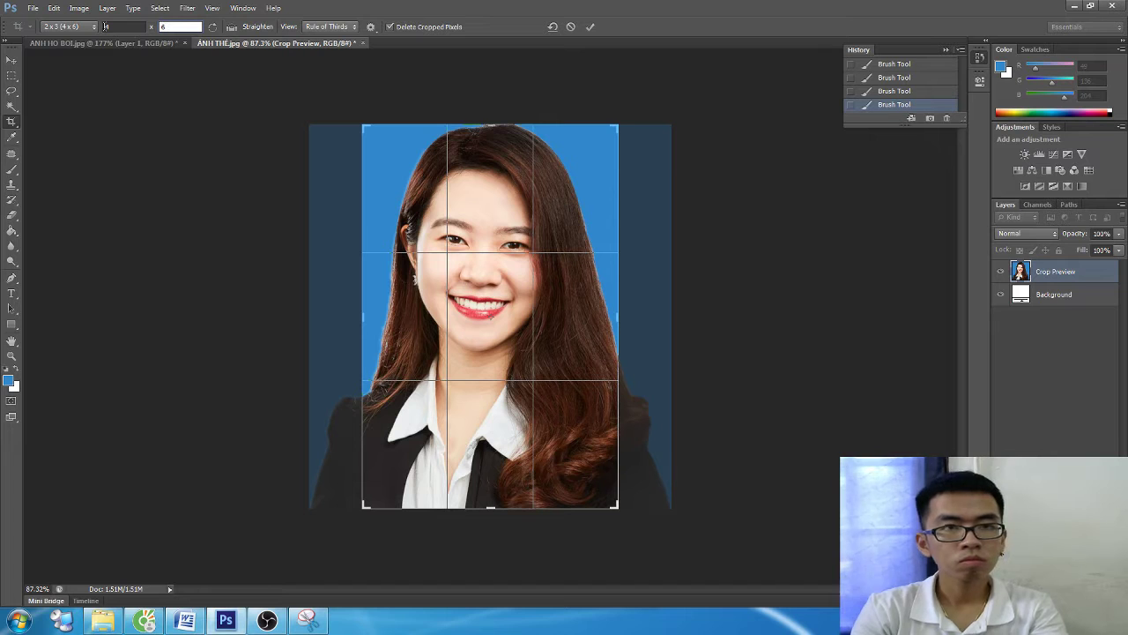
- Set the crop ratio back to 3:4, position the woman, and apply the crop
double_click(140, 27)
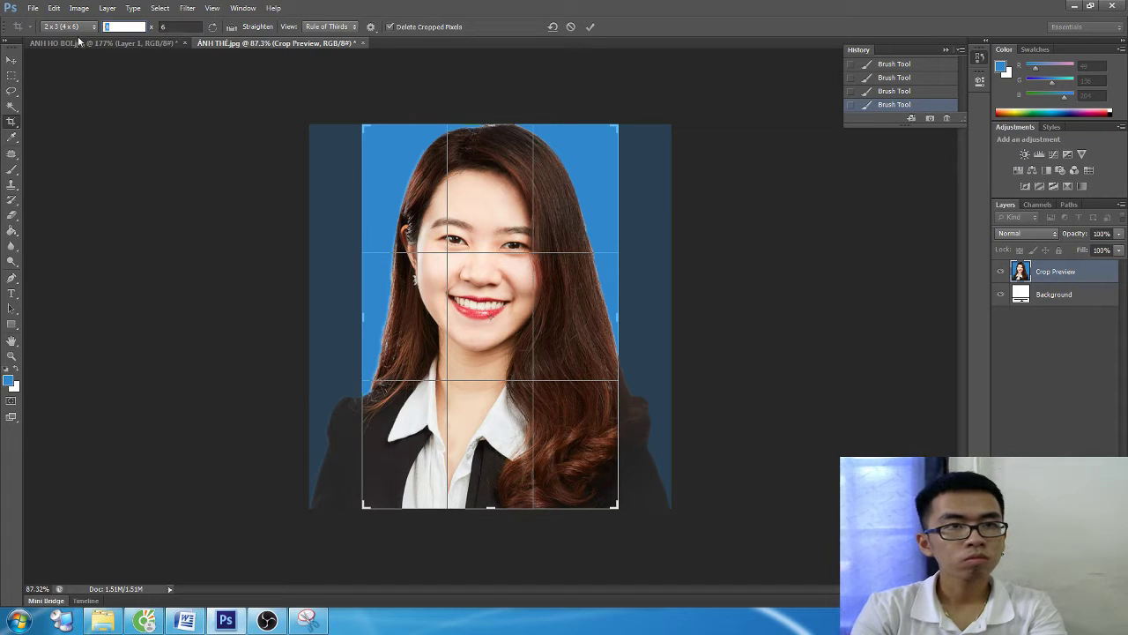
text(3)
key(Tab)
text(4)
drag(530, 405, 522, 401)
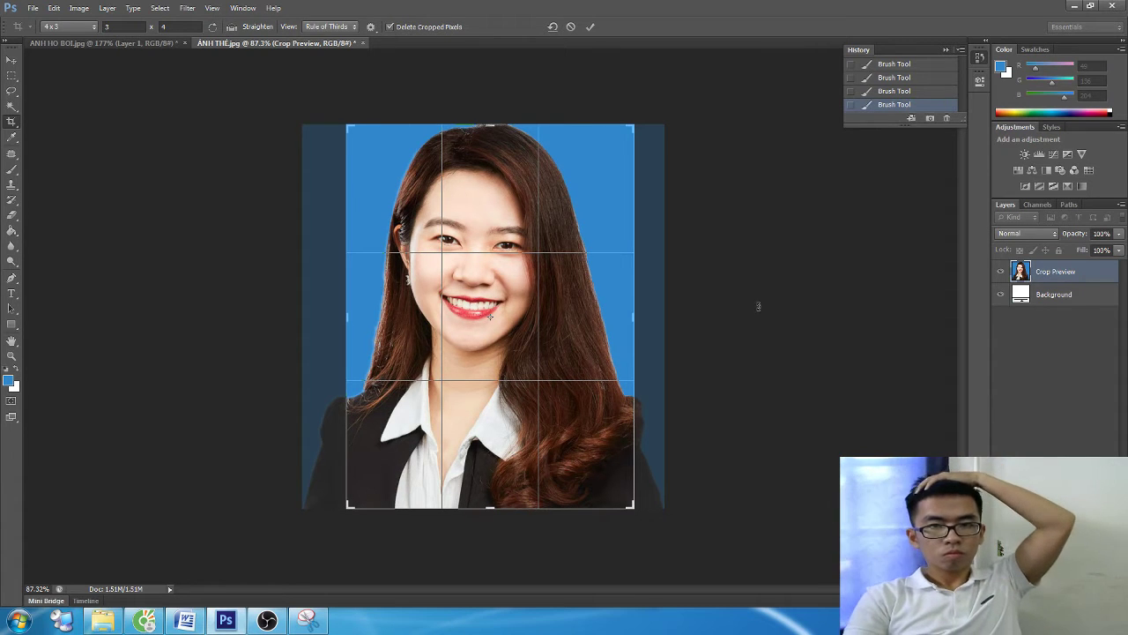
key(Return)
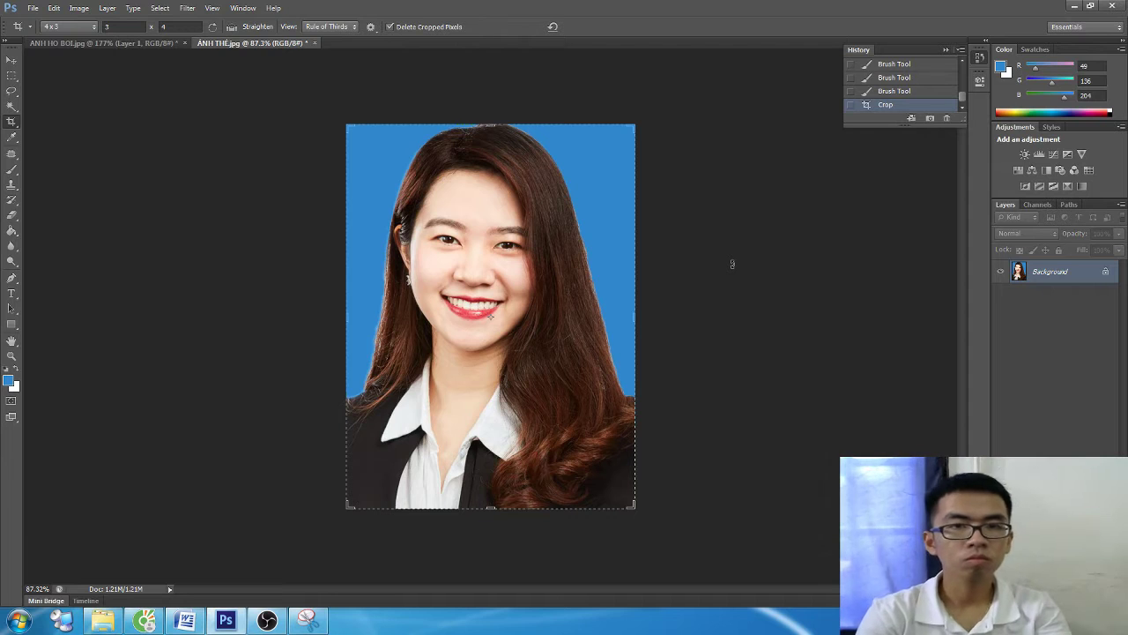
click(699, 265)
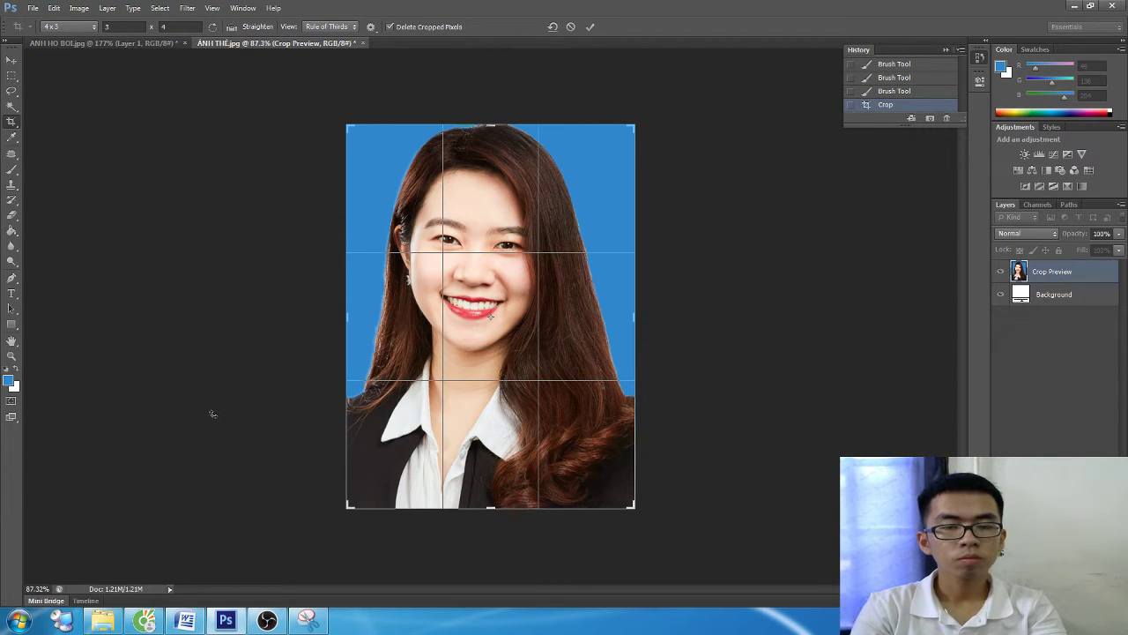
key(alt+Tab)
scroll(387, 394, down, 3)
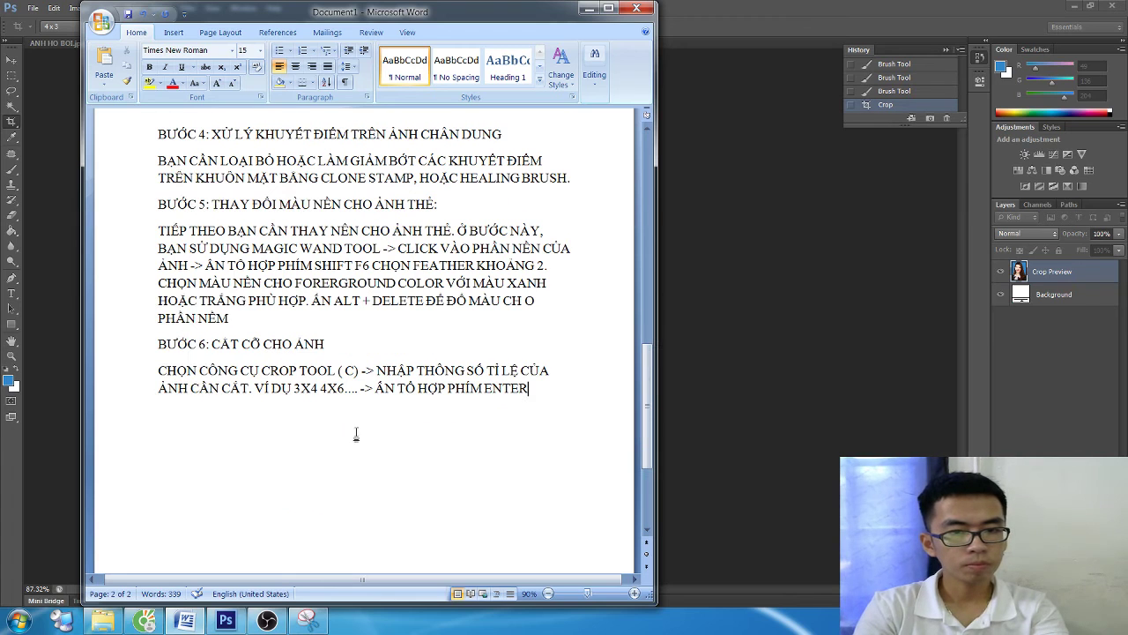
- Type the BƯỚC 7 note in Word about finally brightening the whole photo with Curves
click(266, 621)
key(alt+Tab)
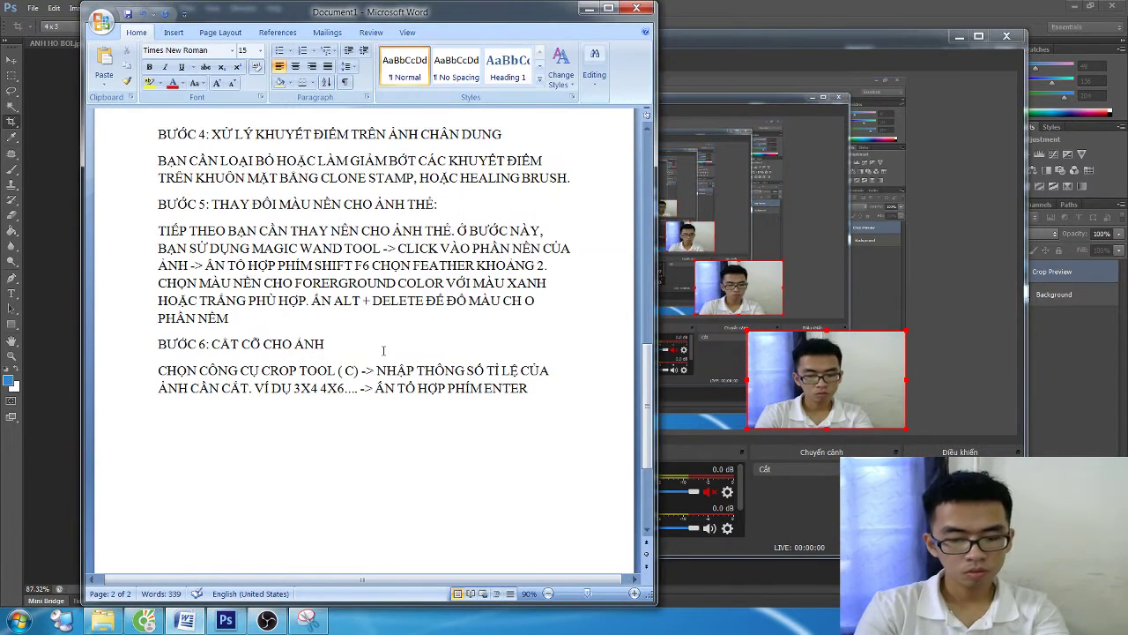
text(BƯỚC 7)
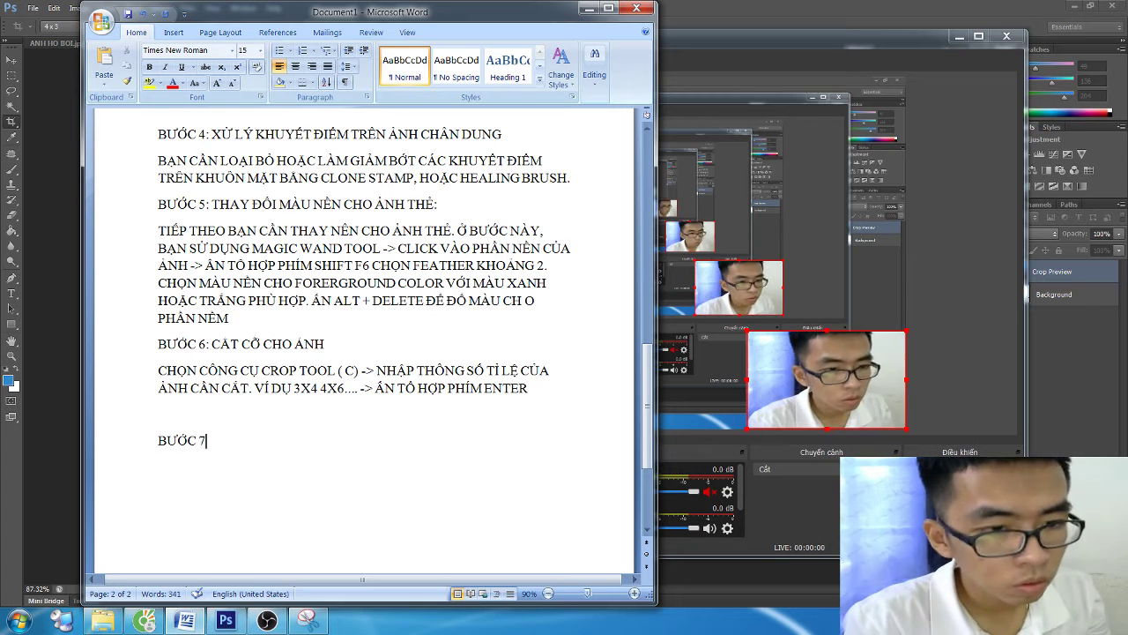
text(: CUỐI)
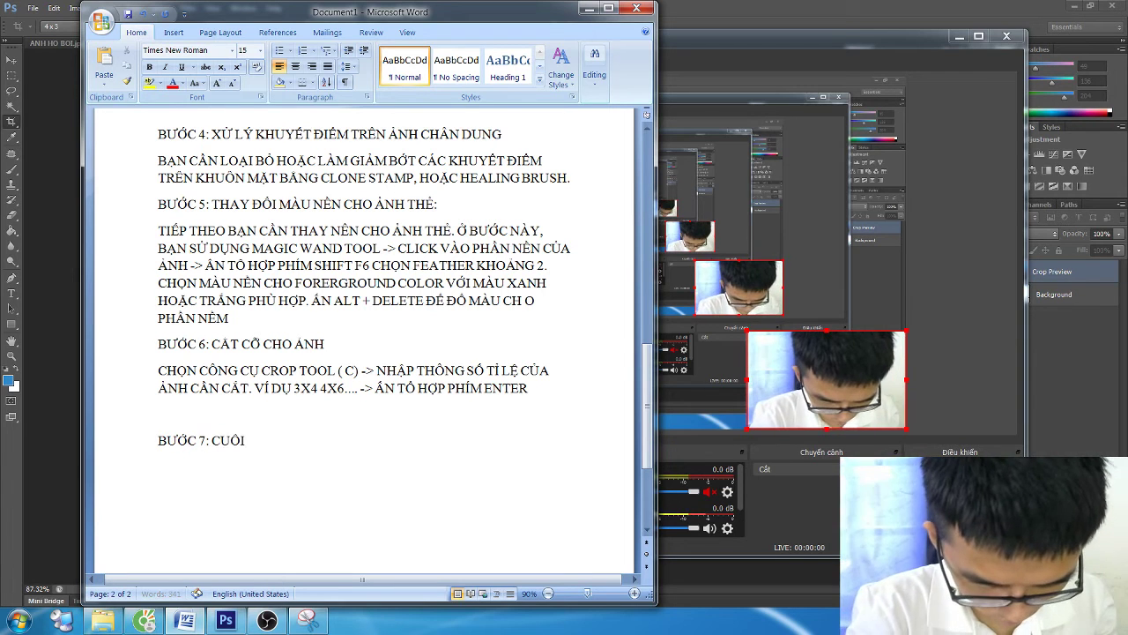
text( CÙNG BẠN CHỈNH SÁNG)
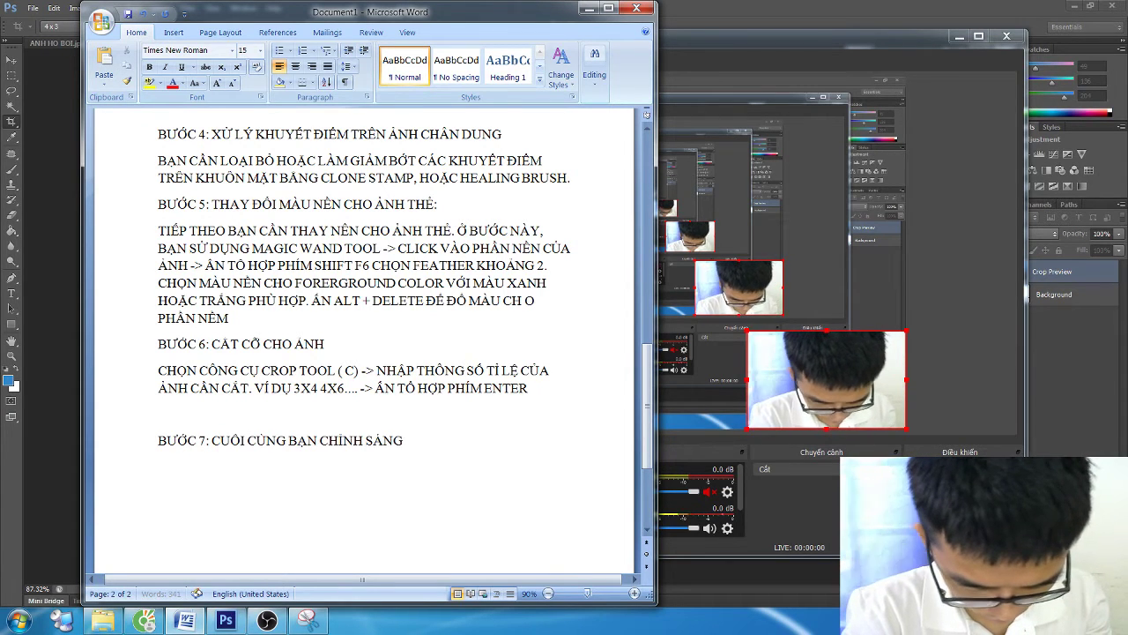
text( BẢNG LỆNH C)
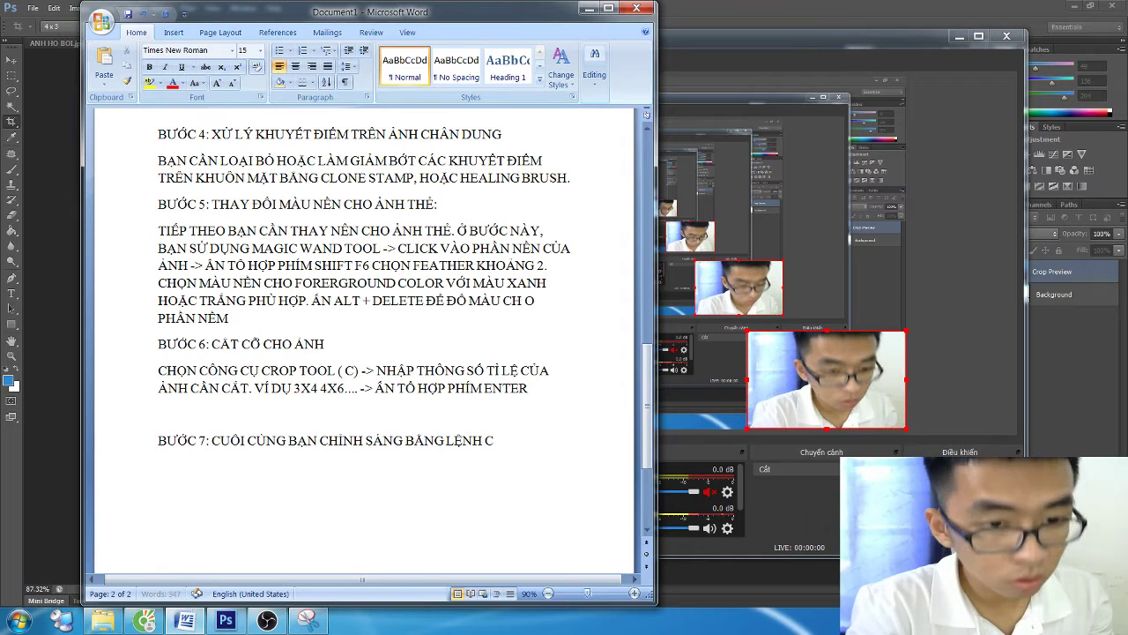
text(UVER MO)
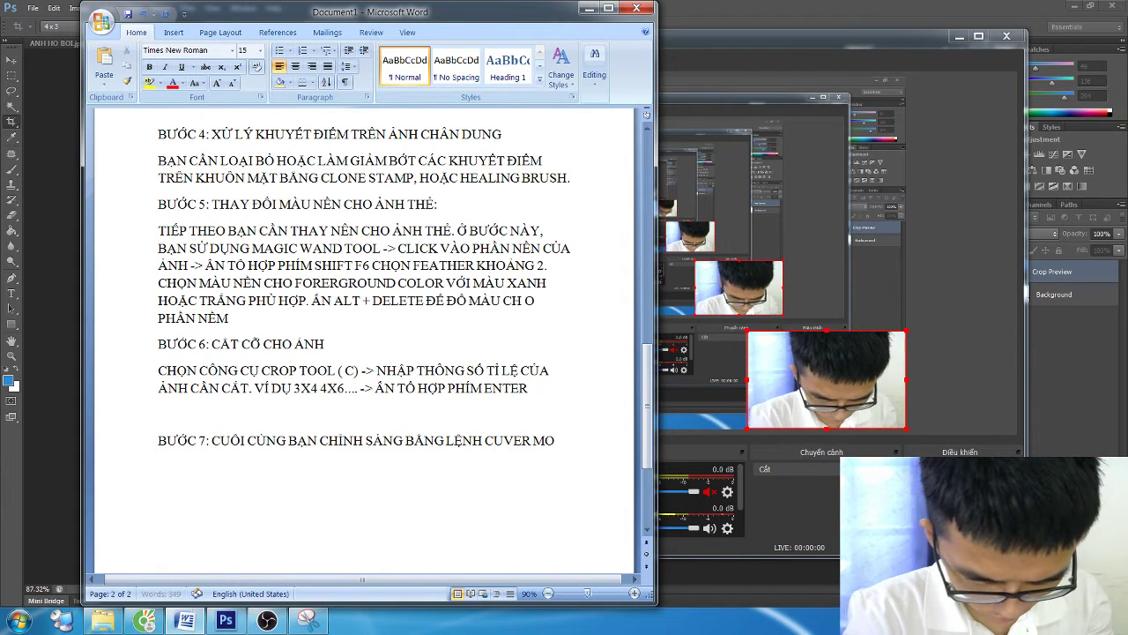
text(ỘT CÁCH TO)
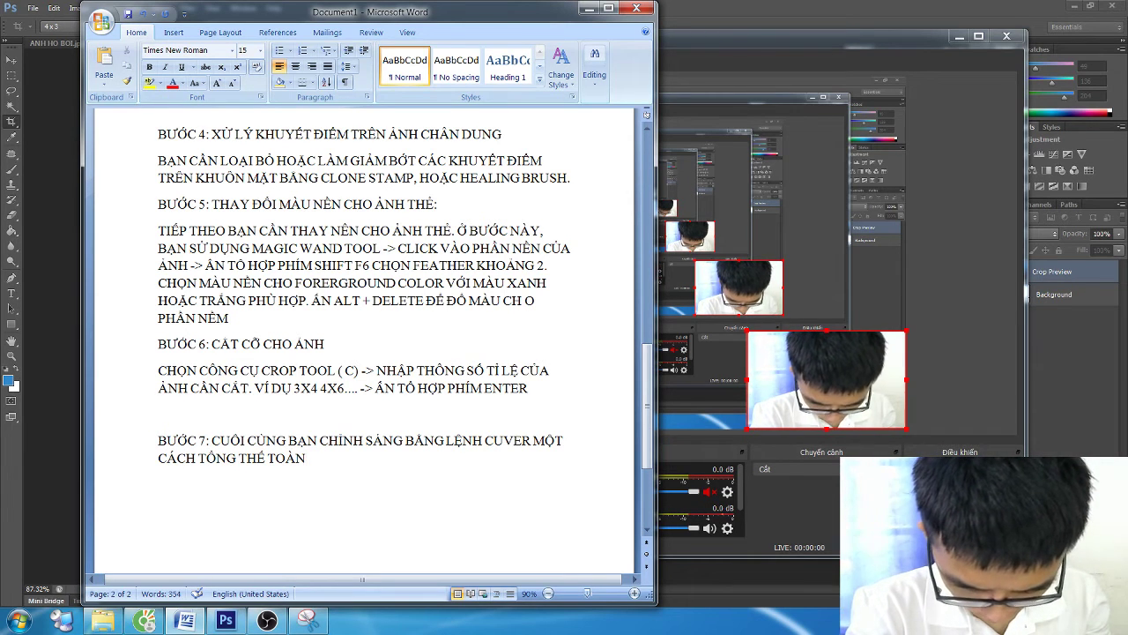
text( BỨC)
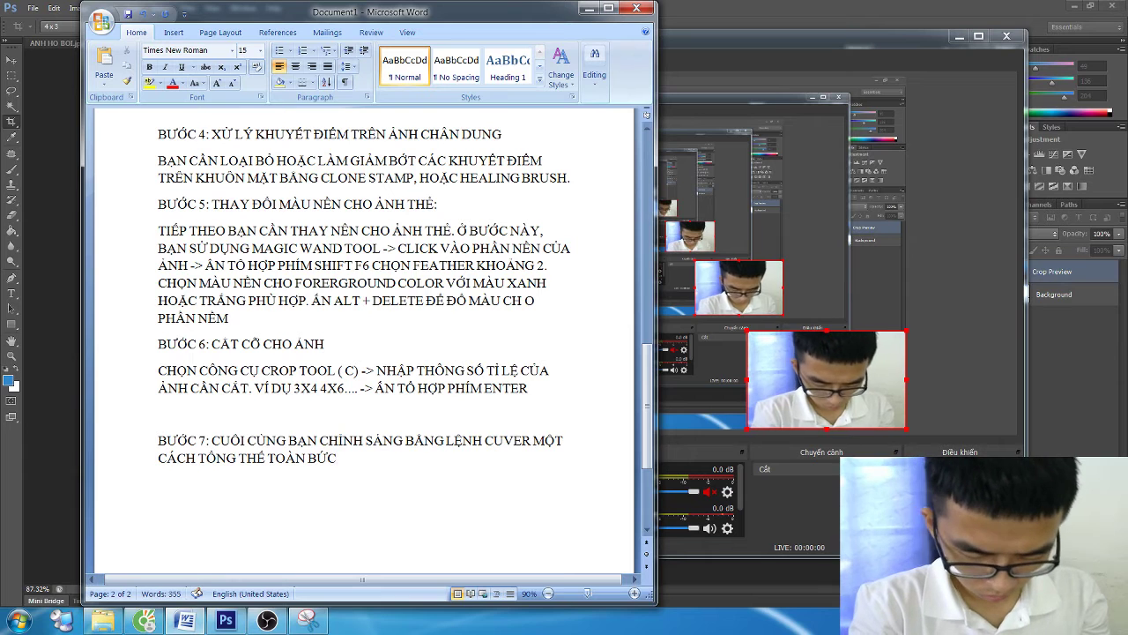
text( ẢN)
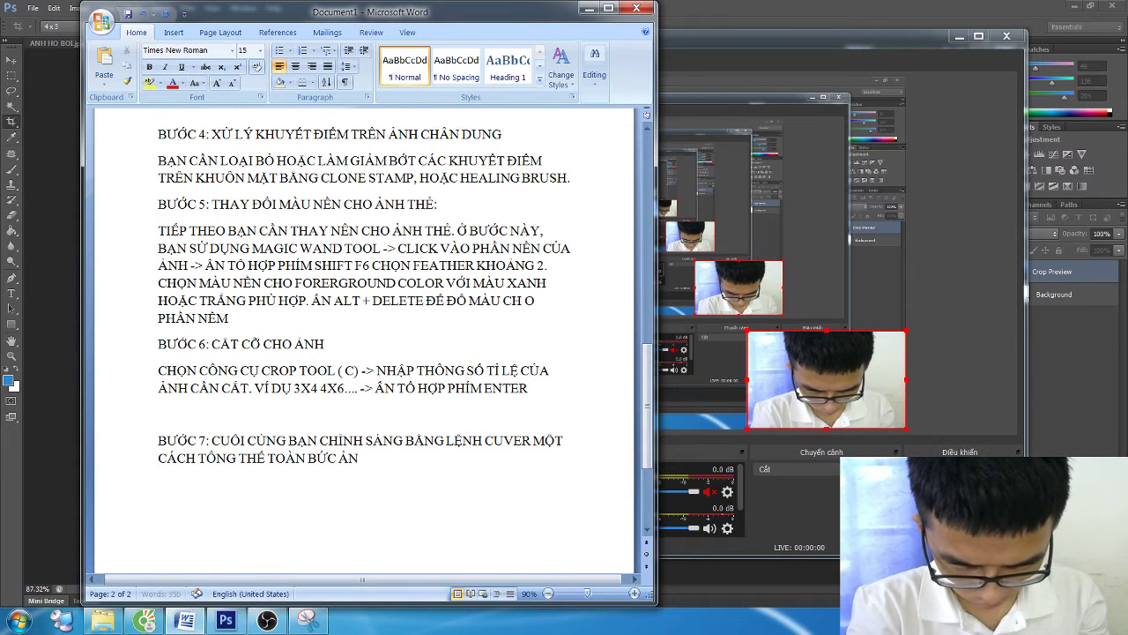
text(H)
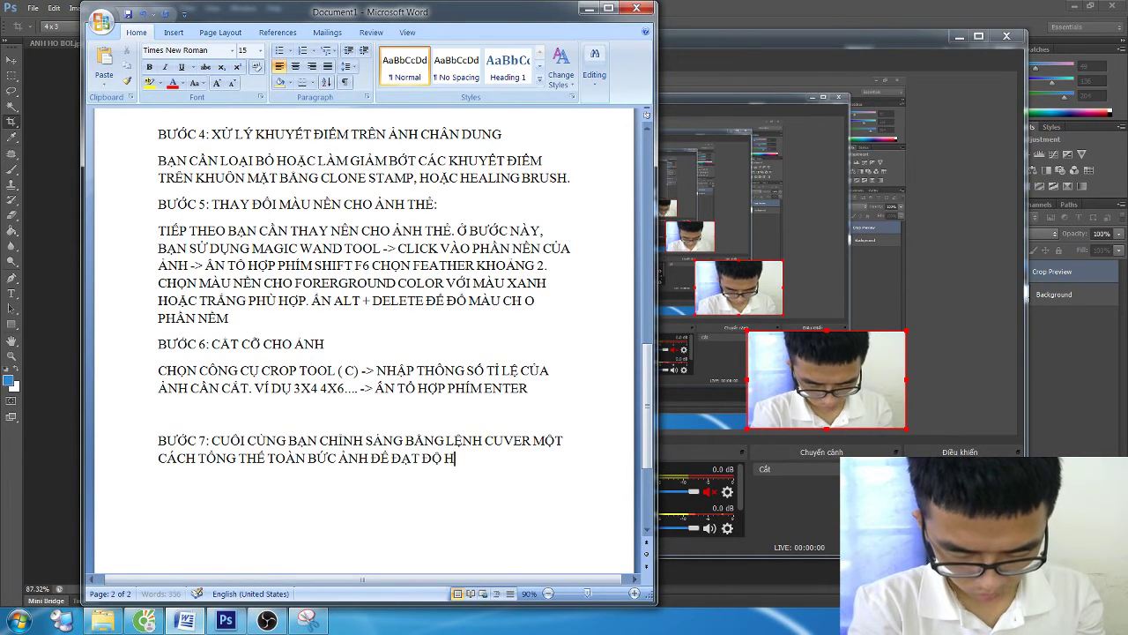
text( ĐE HÒA)
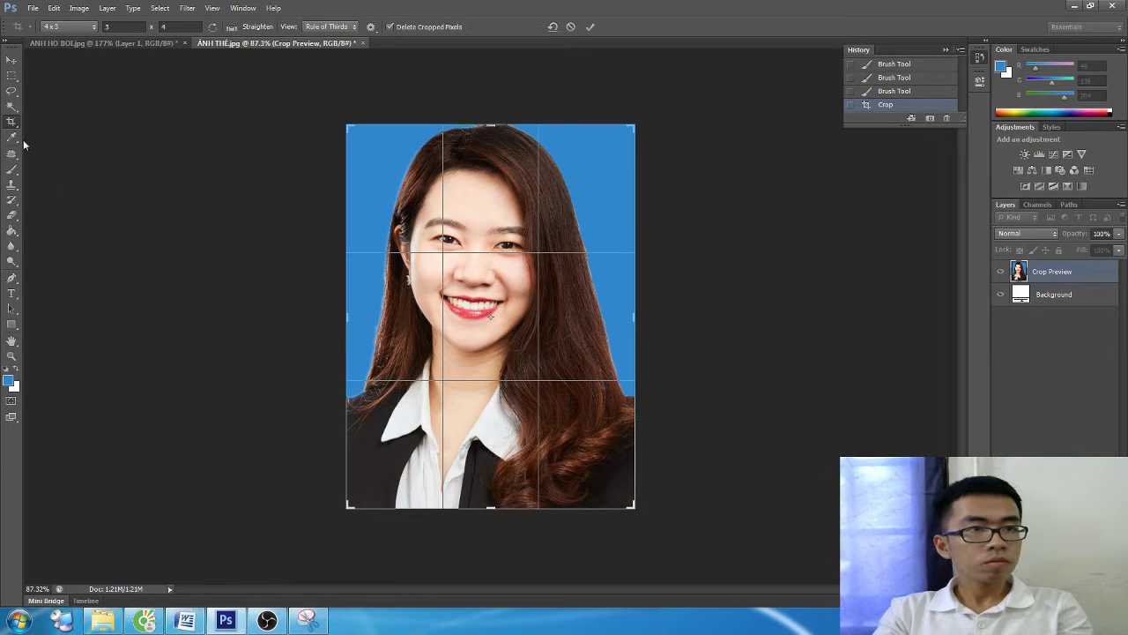
- Commit the 3x4 crop, select the Rectangular Marquee tool, and apply Auto Color twice
click(11, 62)
click(496, 236)
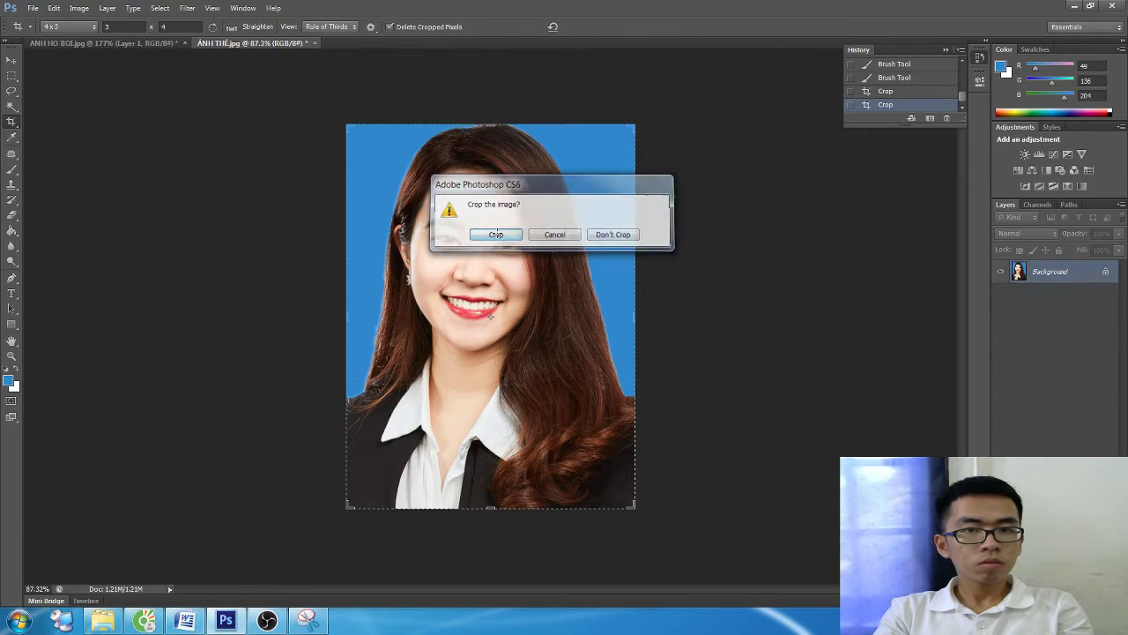
click(12, 77)
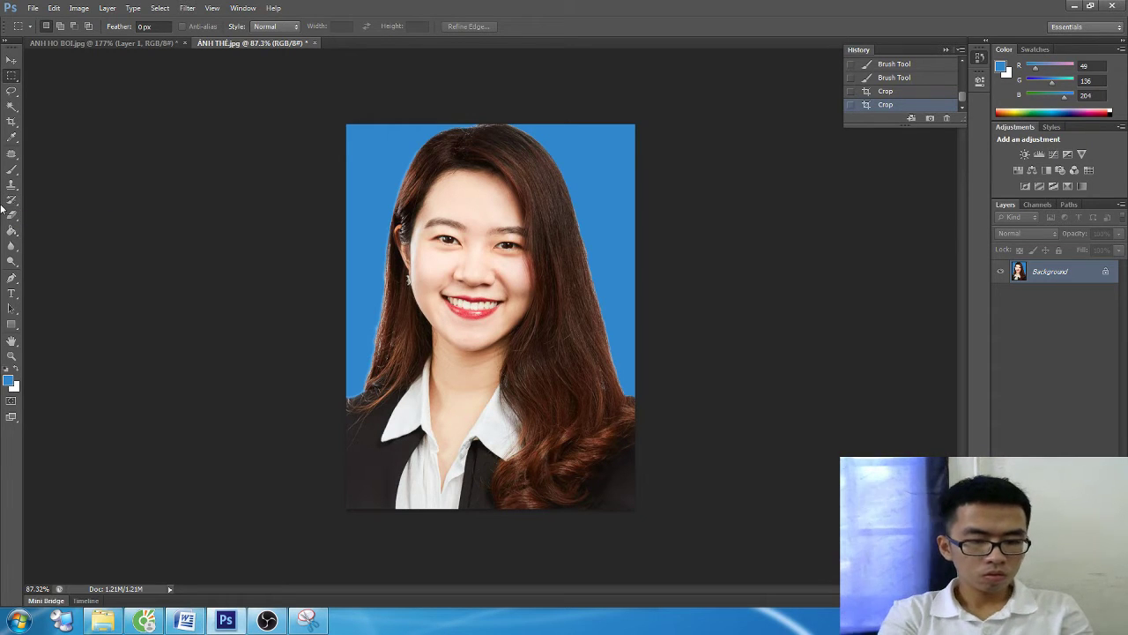
key(ctrl+shift+F6)
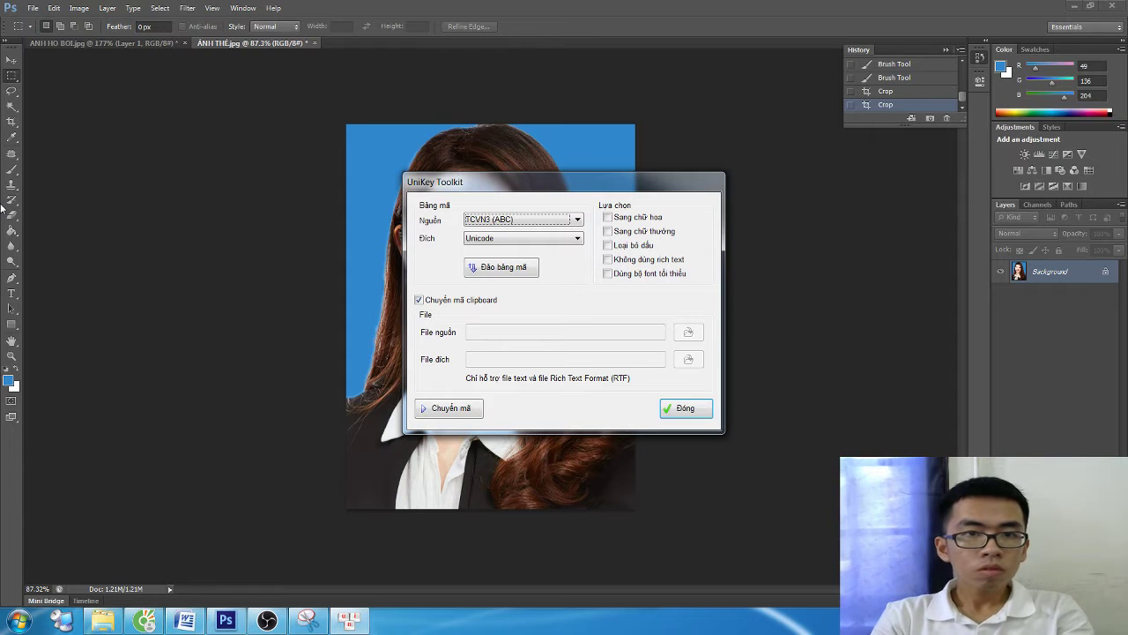
key(Escape)
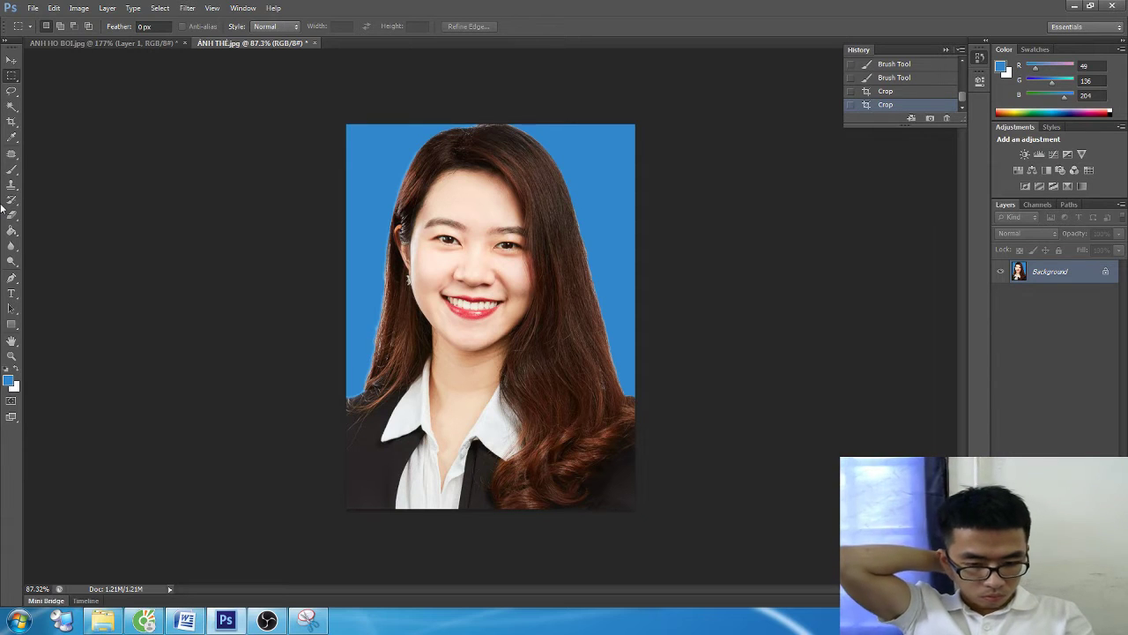
key(ctrl+shift+b)
key(ctrl+shift+b)
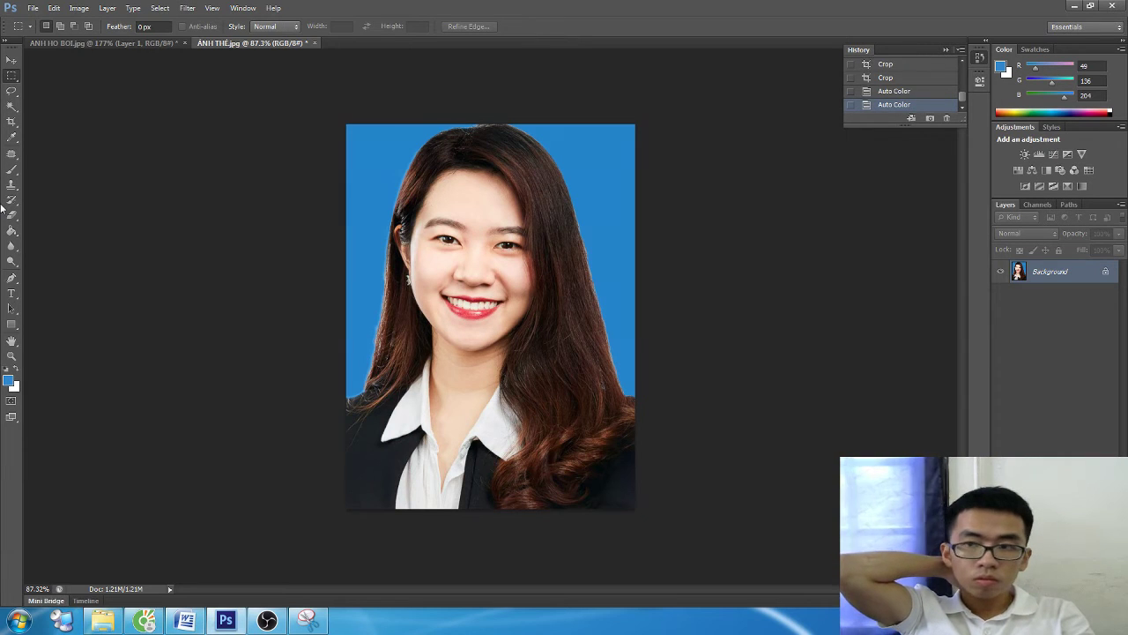
key(ctrl+shift+b)
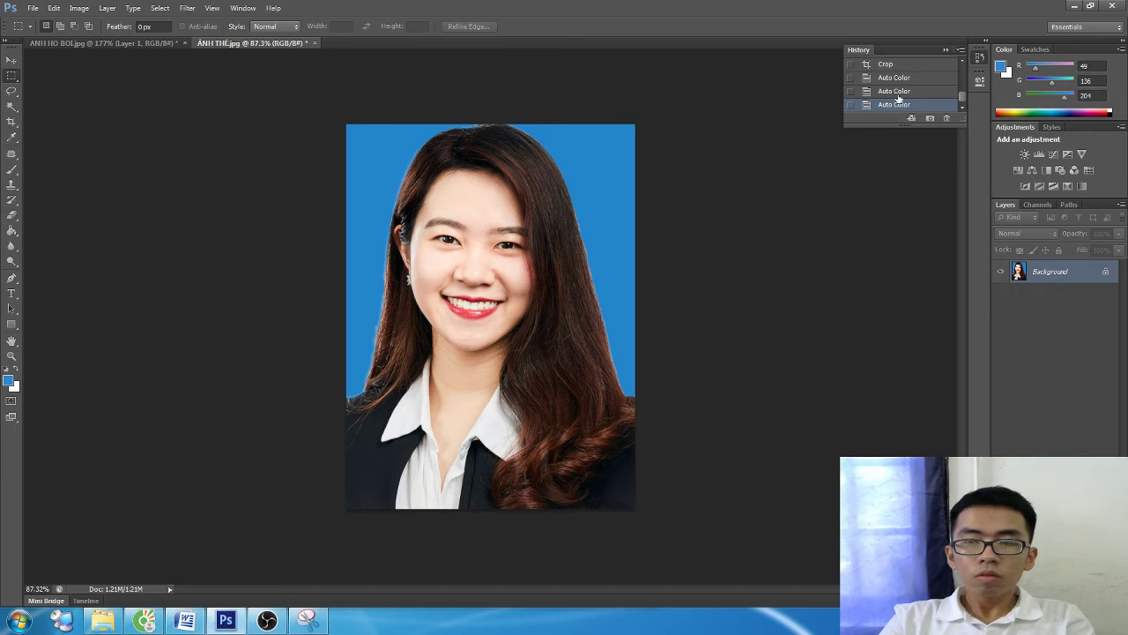
click(898, 92)
click(908, 78)
click(914, 65)
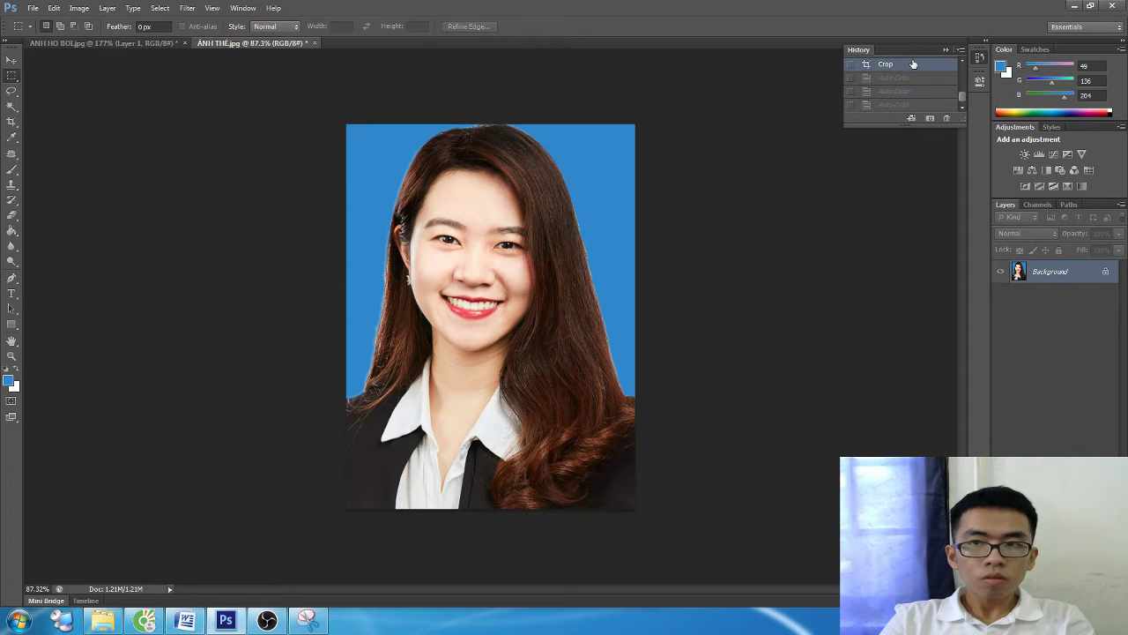
click(908, 90)
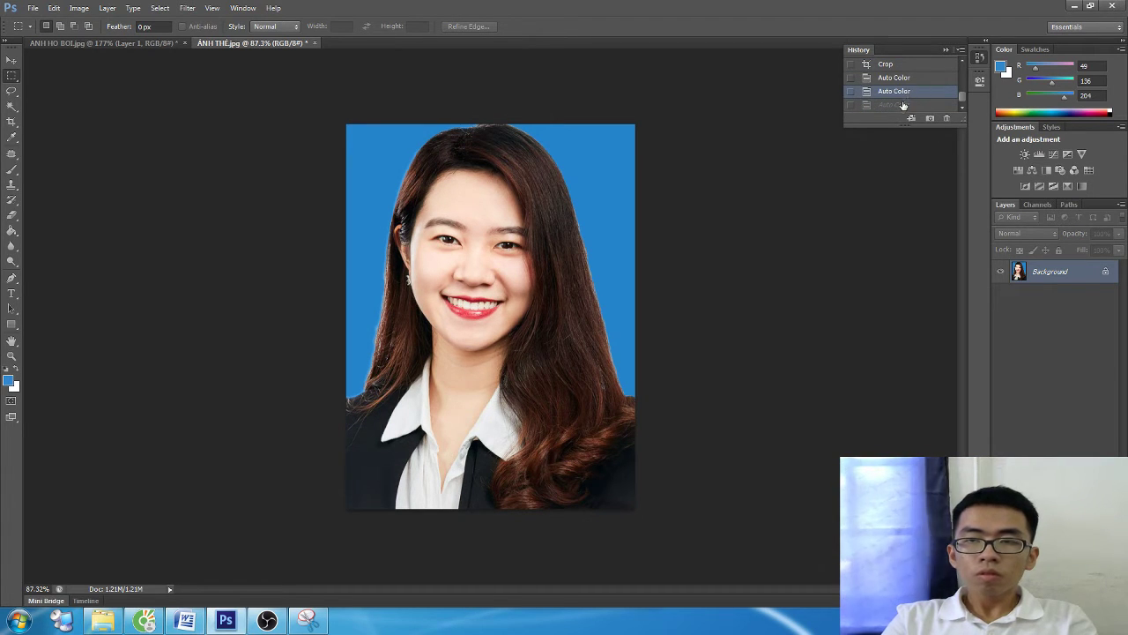
click(902, 105)
scroll(902, 106, up, 3)
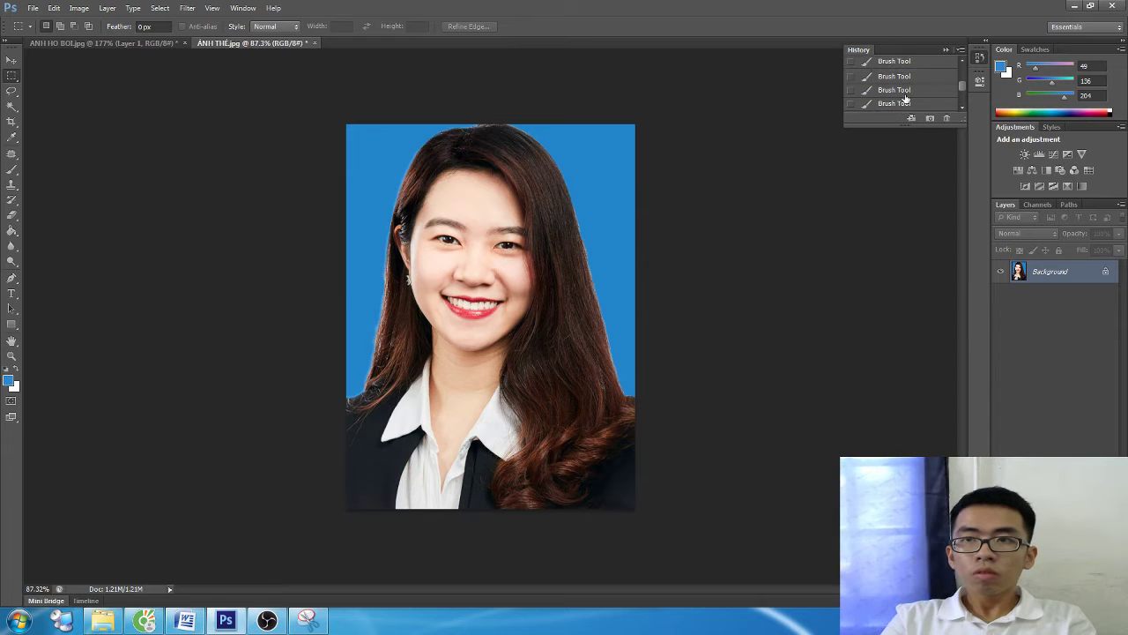
click(903, 92)
key(ctrl+alt+z)
key(ctrl+alt+z)
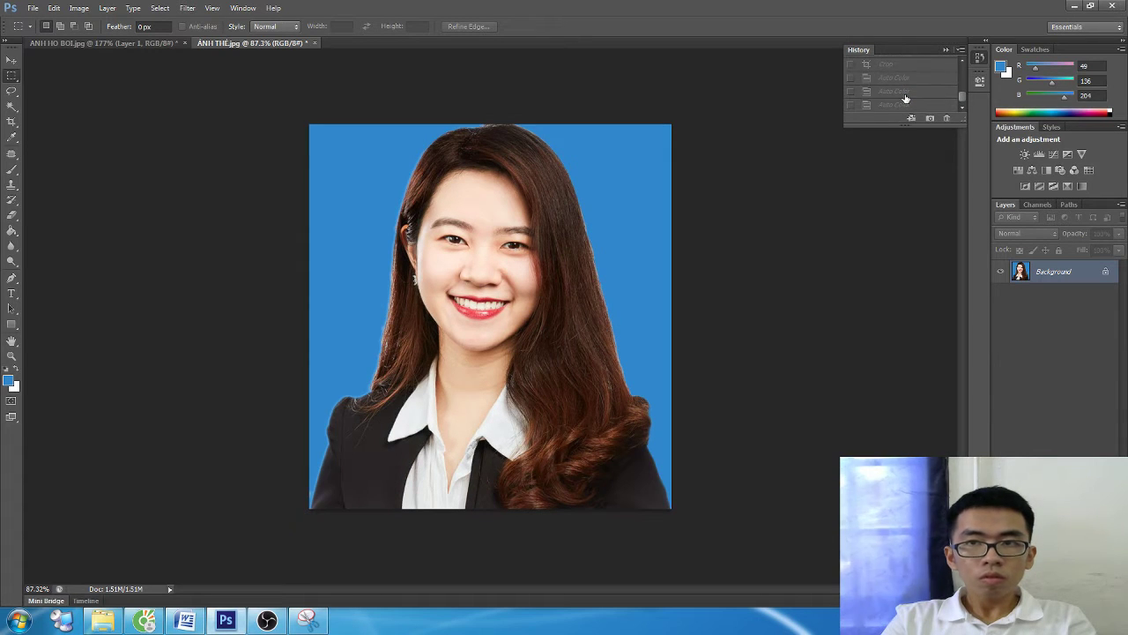
key(ctrl+alt+z)
key(ctrl+alt+z)
scroll(911, 89, down, 3)
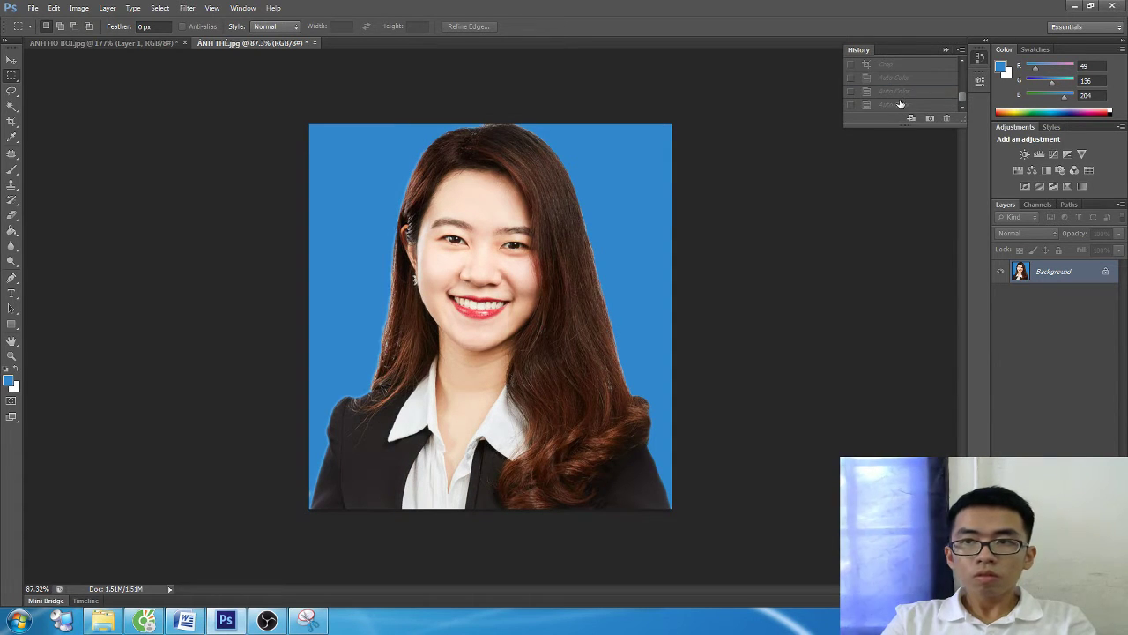
click(900, 104)
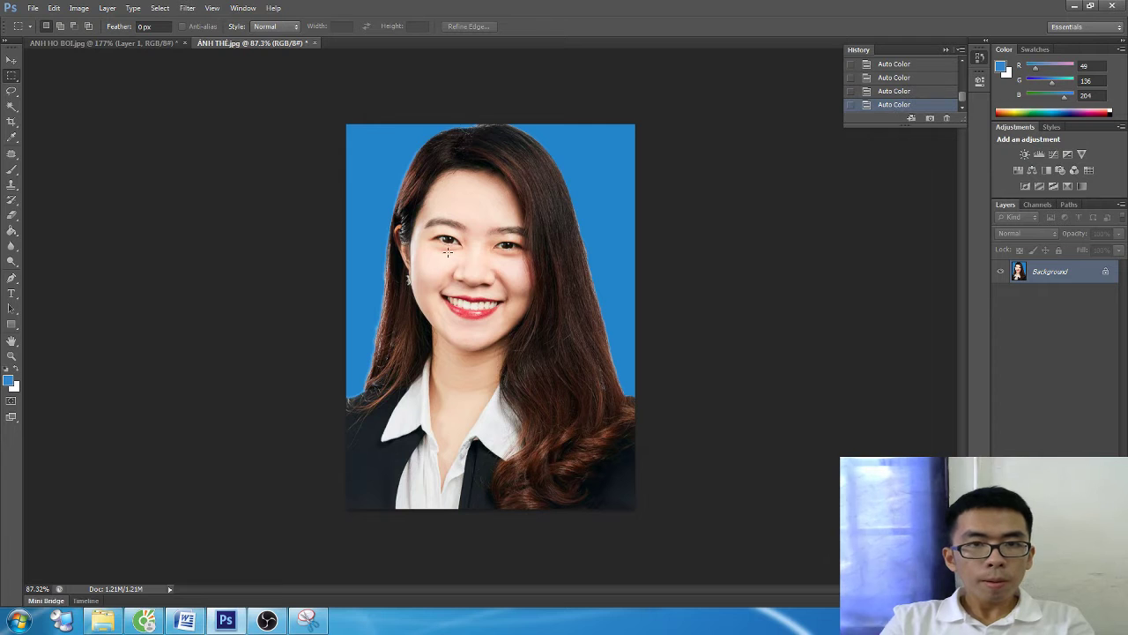
key(ctrl+plus)
key(ctrl+plus)
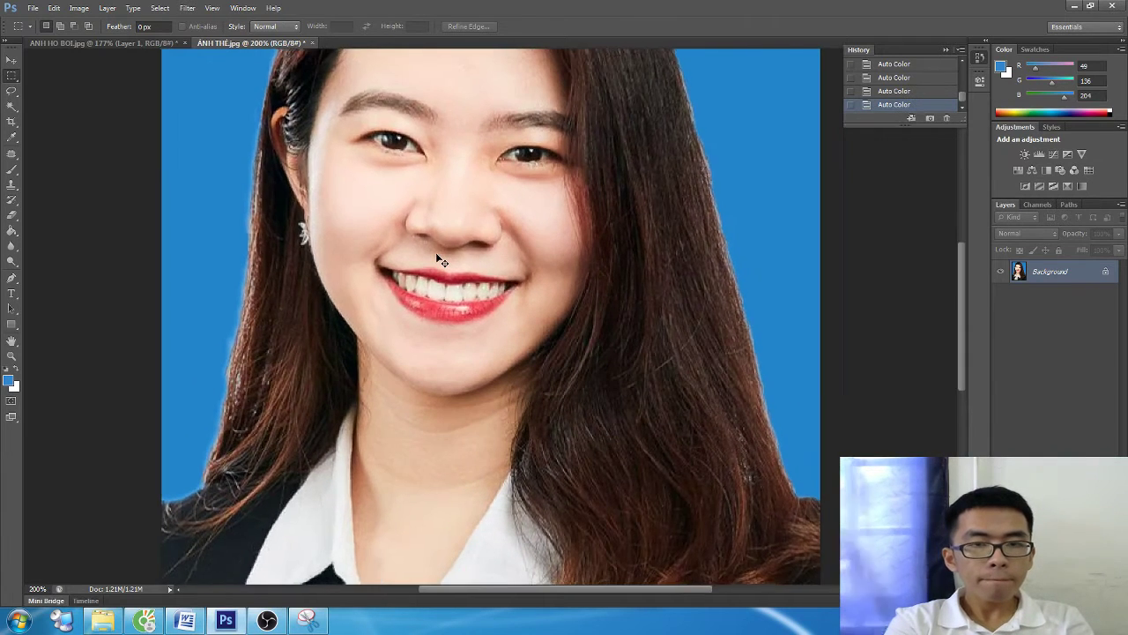
- Zoom out, open ẢNH THẺ.jpg, then return to the edited portrait document
key(ctrl+minus)
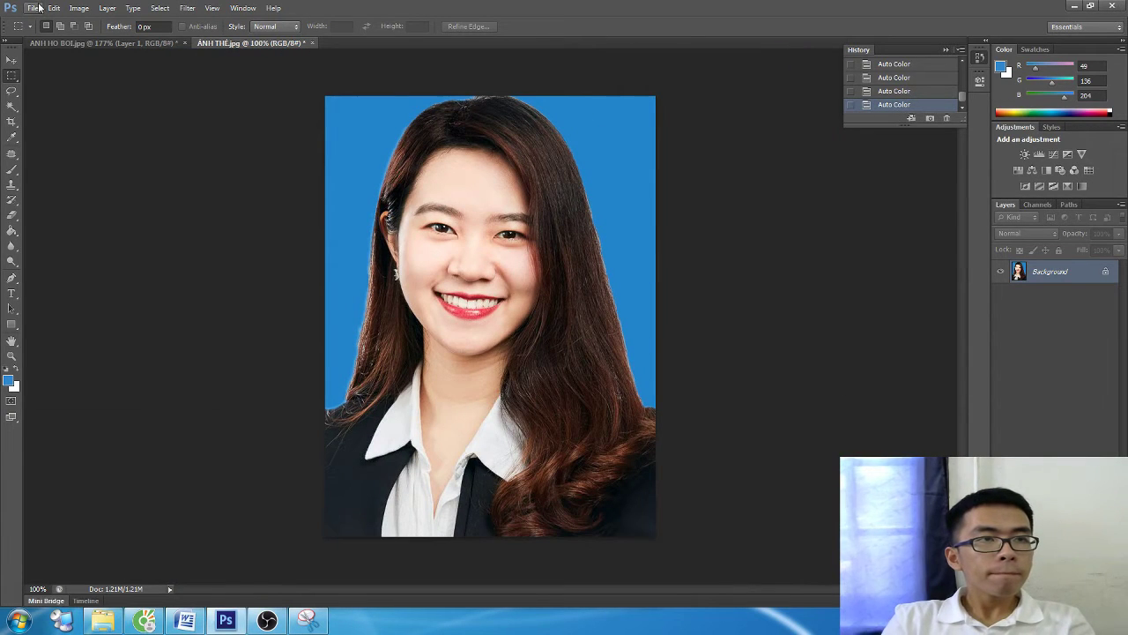
click(36, 8)
click(48, 35)
click(663, 121)
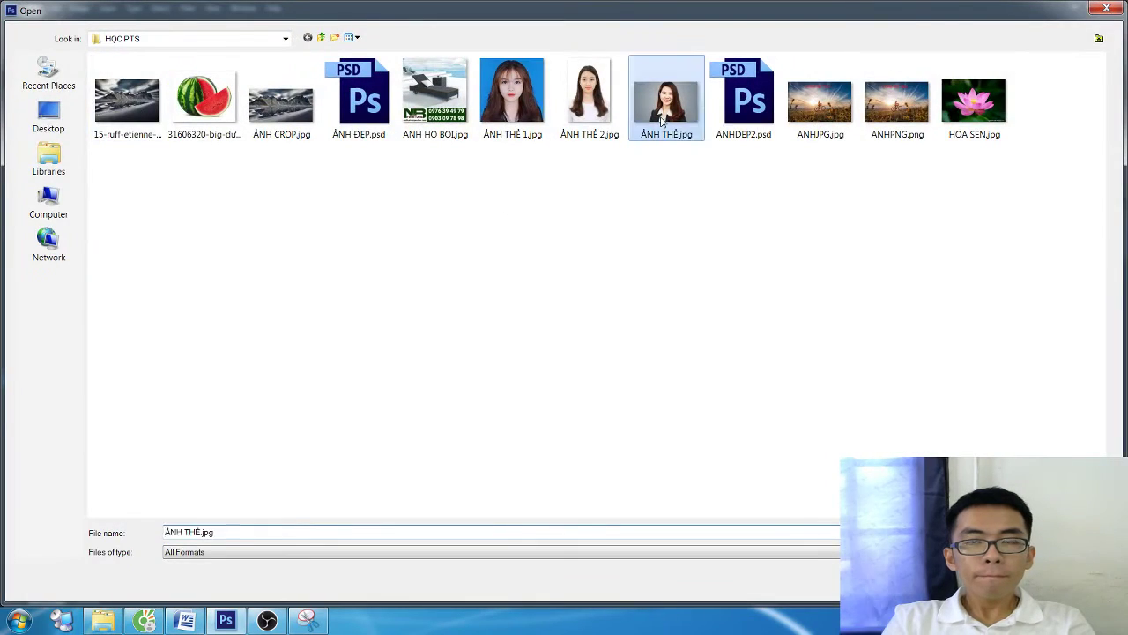
double_click(662, 120)
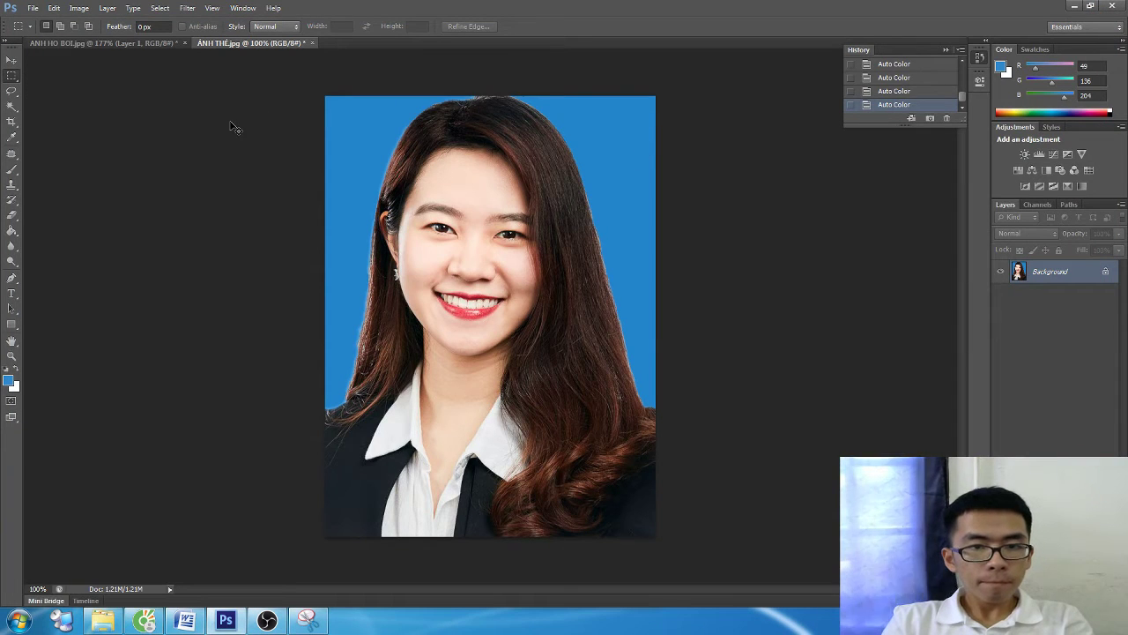
click(145, 43)
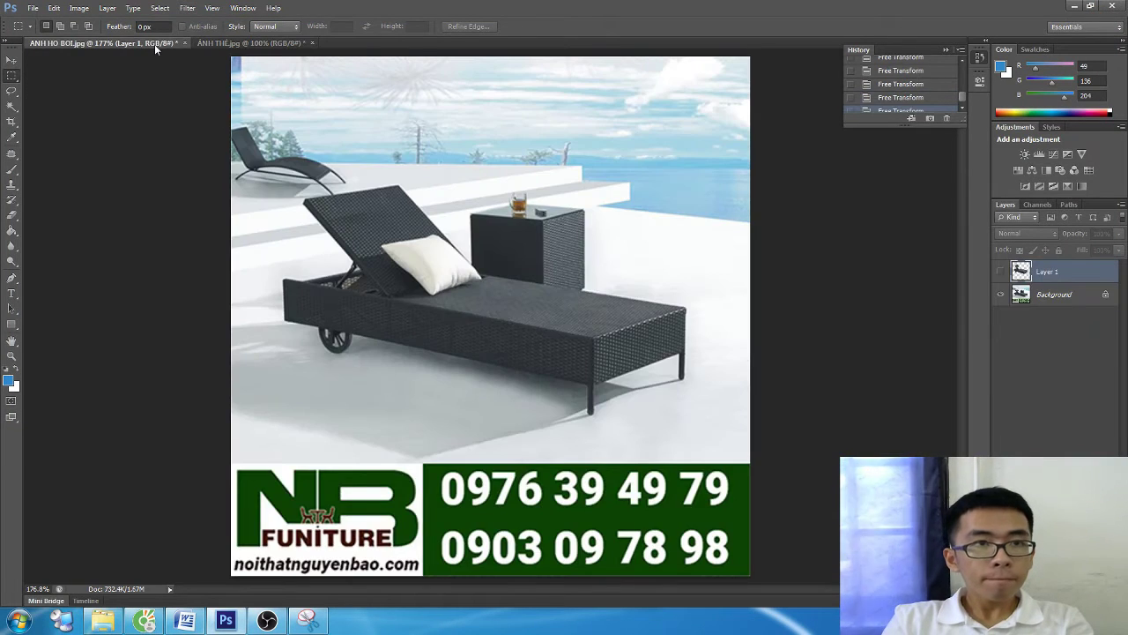
click(247, 44)
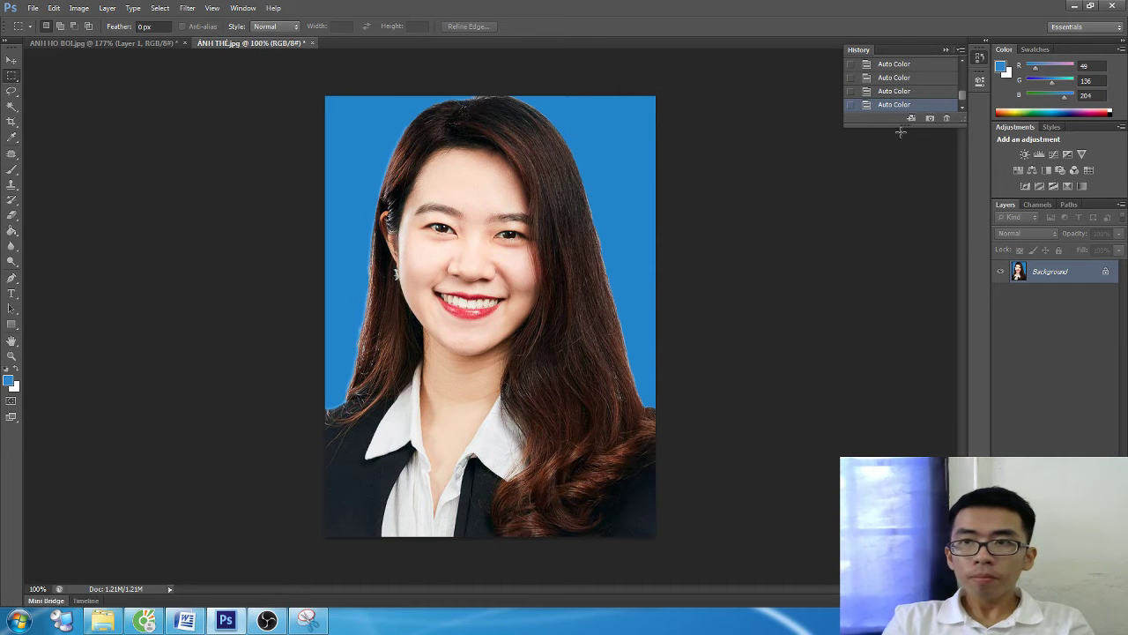
- Step between the Auto Color history states and open ẢNH THẺ.jpg again
click(922, 82)
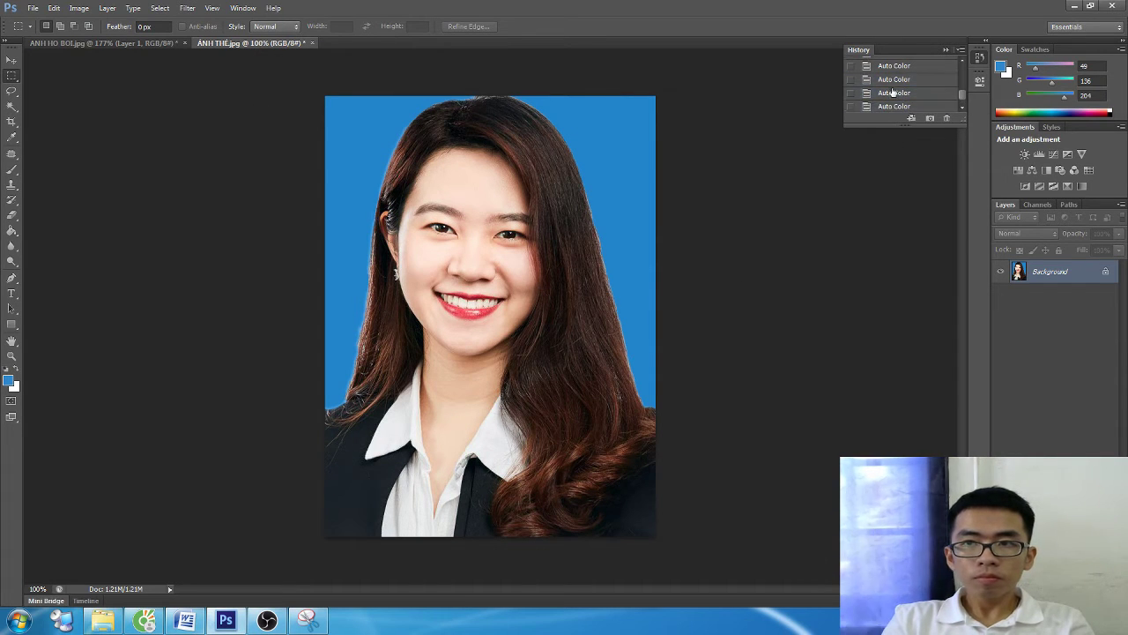
click(911, 86)
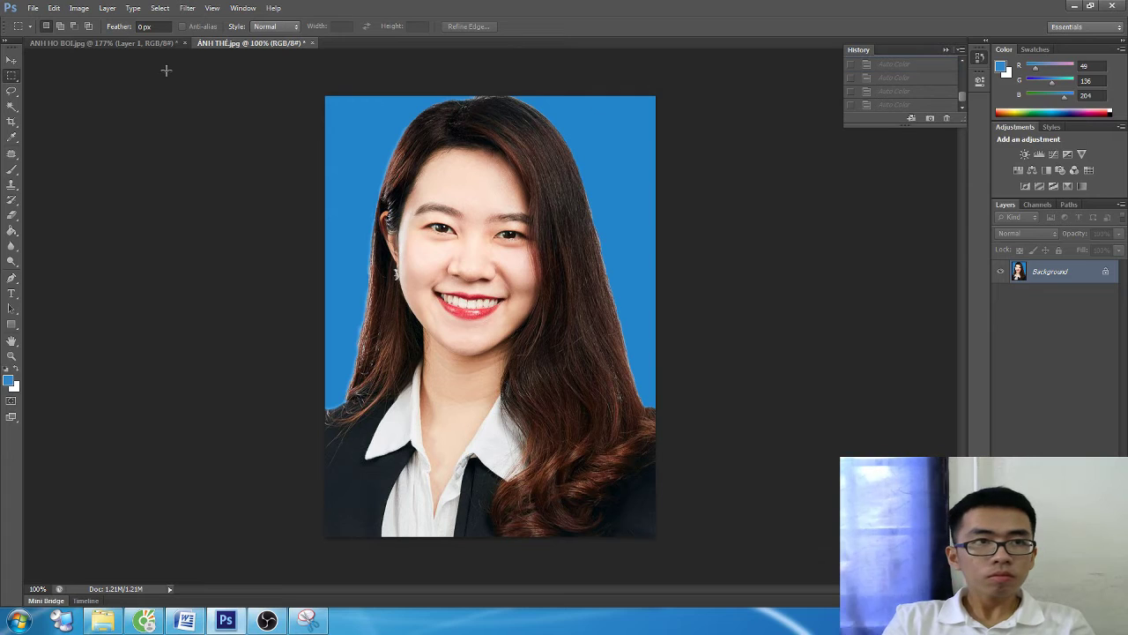
click(32, 8)
click(50, 37)
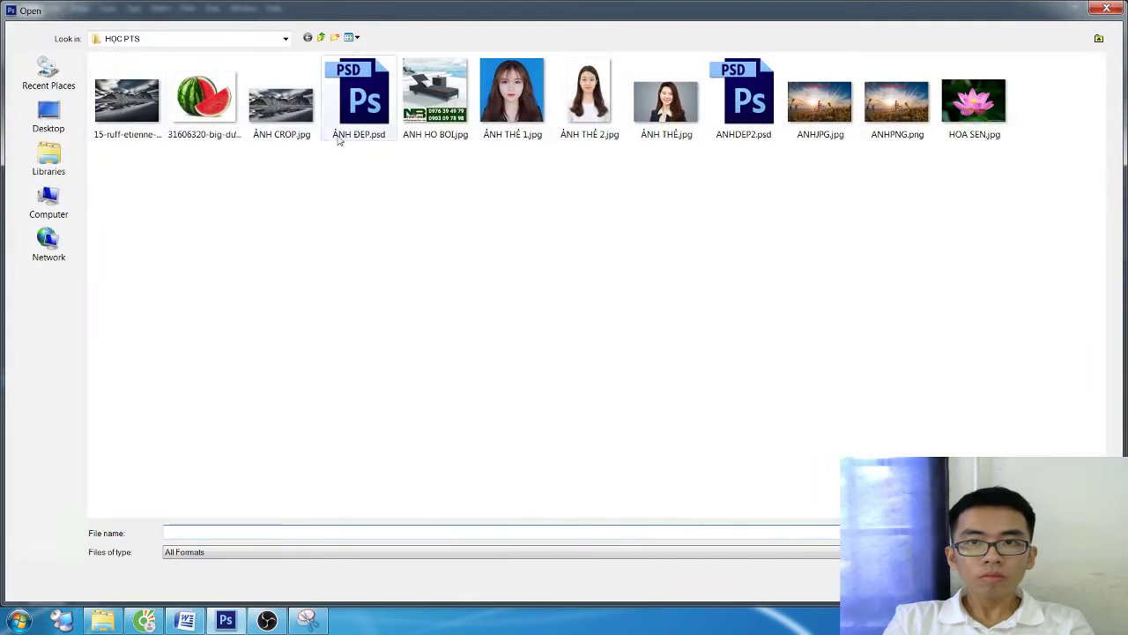
click(677, 106)
double_click(677, 105)
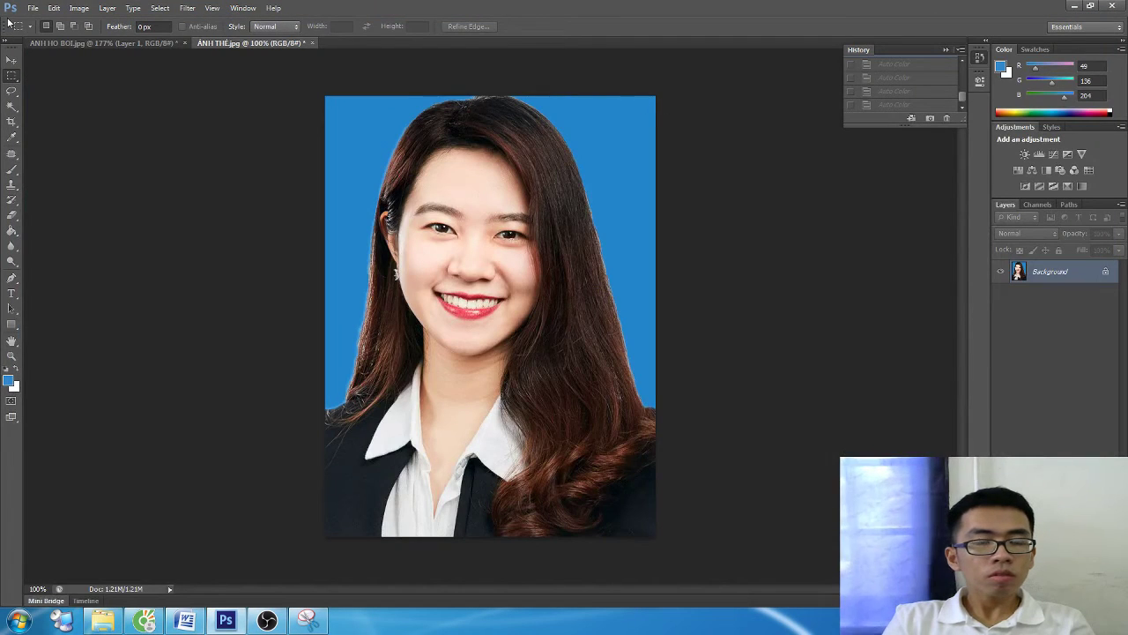
- Save the portrait as the new JPG ẢNH THẺ ĐÃ CHỈNH SỬA.jpg in HOC PTS
key(ctrl+shift+s)
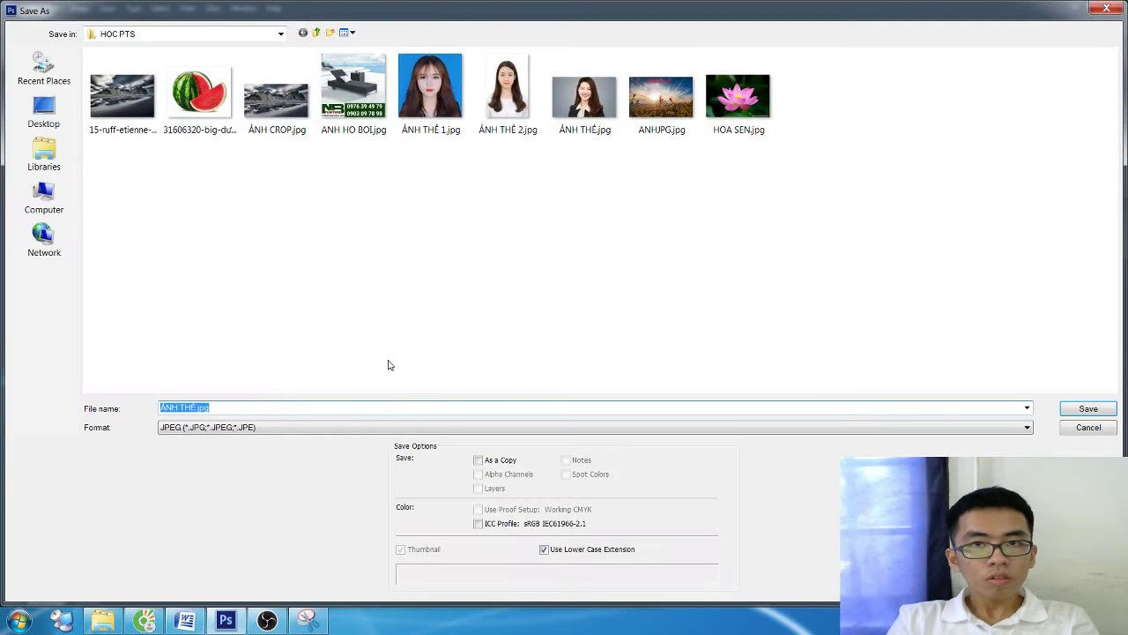
text(ẢNH TH)
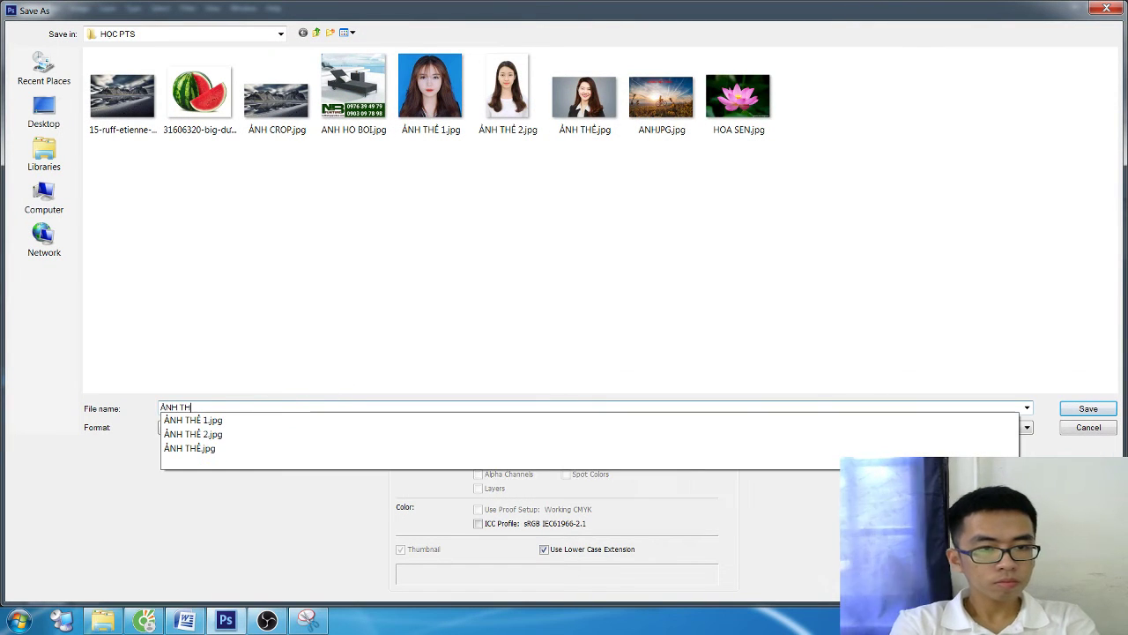
text(Ẻ ĐÃ CHỈNH SƯA)
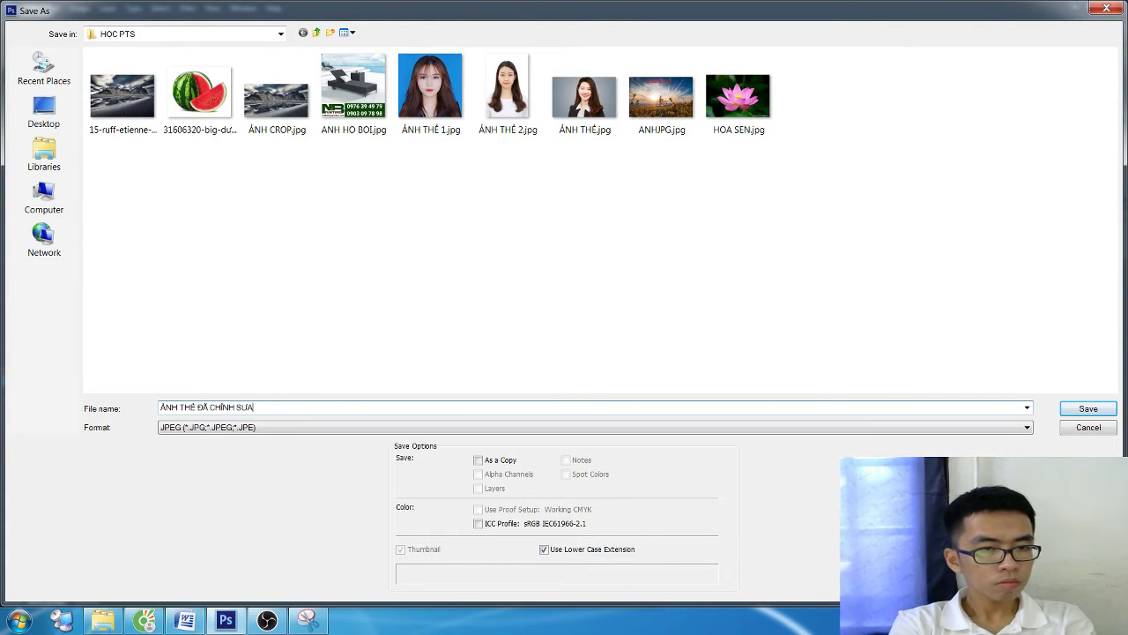
key(Return)
key(Return)
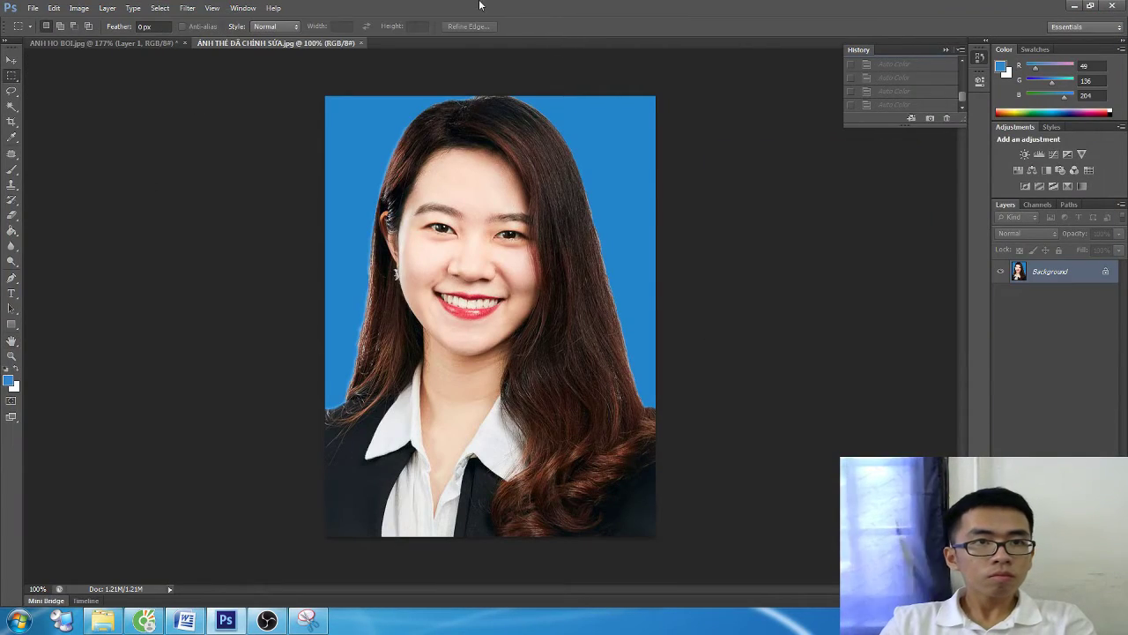
click(33, 8)
click(44, 35)
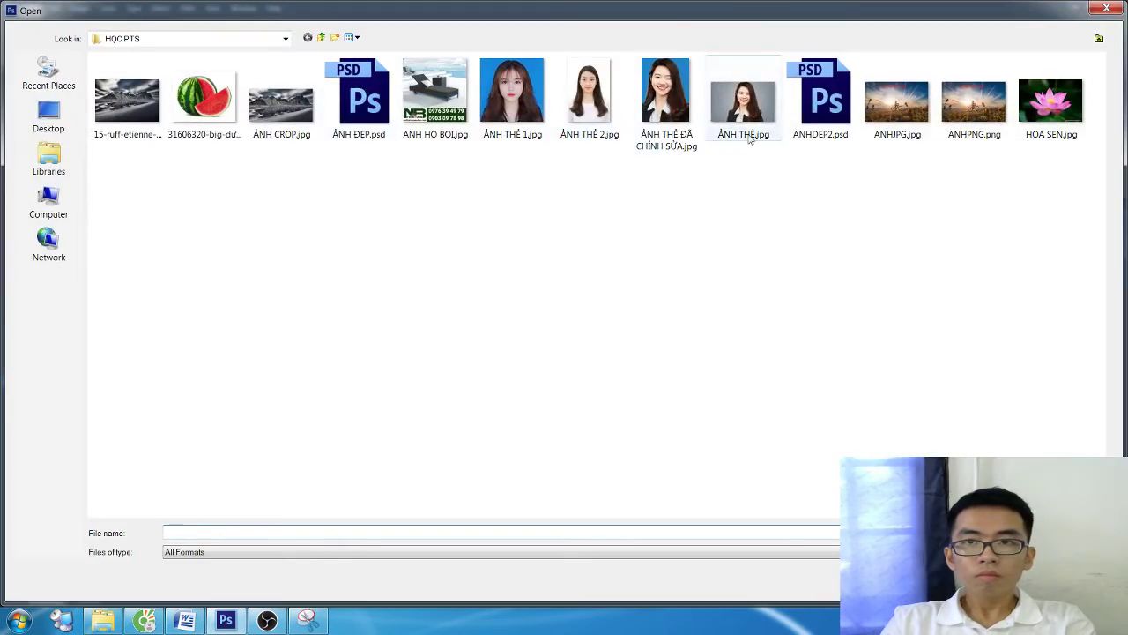
- Open the original grey-background ẢNH THẺ.jpg and apply a default Color Balance adjustment
double_click(745, 132)
key(i)
key(ctrl+b)
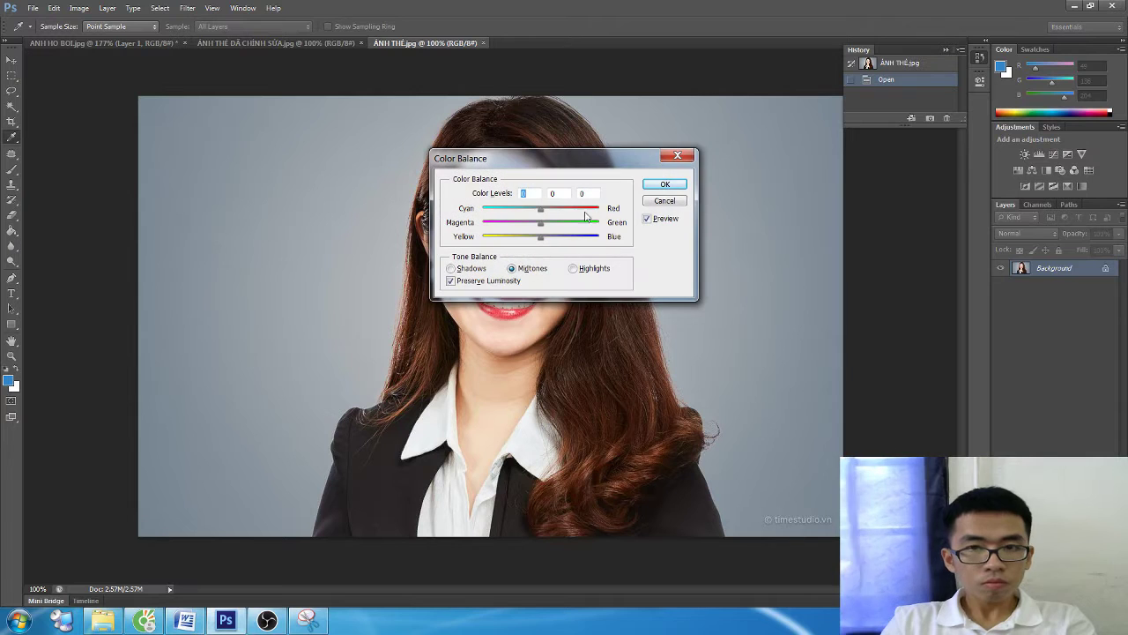
click(664, 184)
key(m)
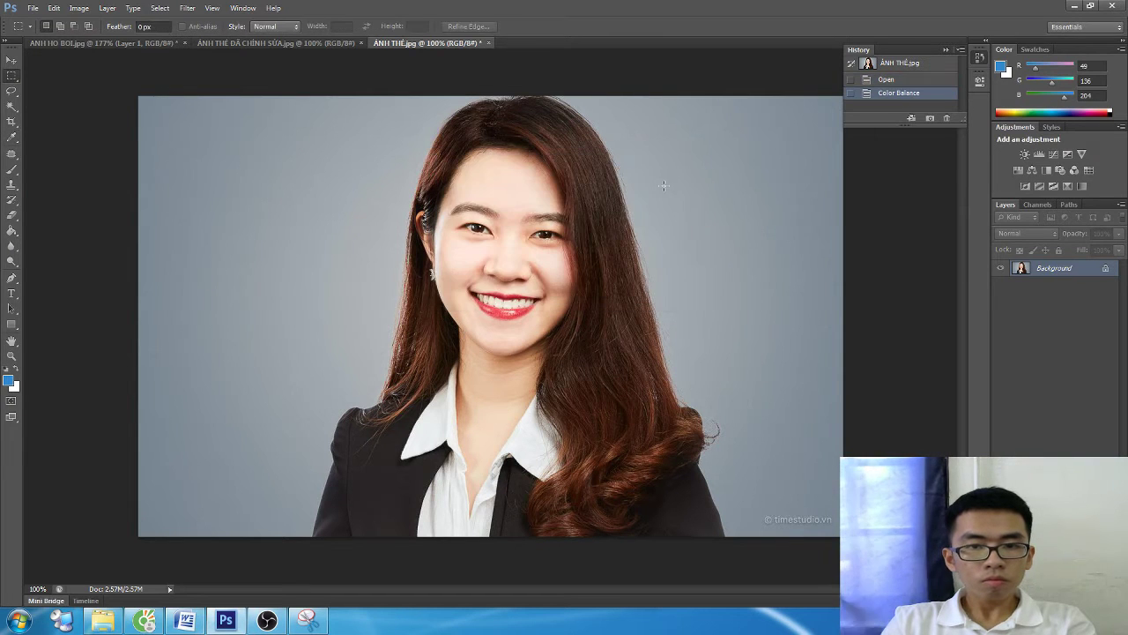
- Apply Auto Color twice to the grey-background original, then return to the blue portrait
click(298, 44)
key(ctrl+b)
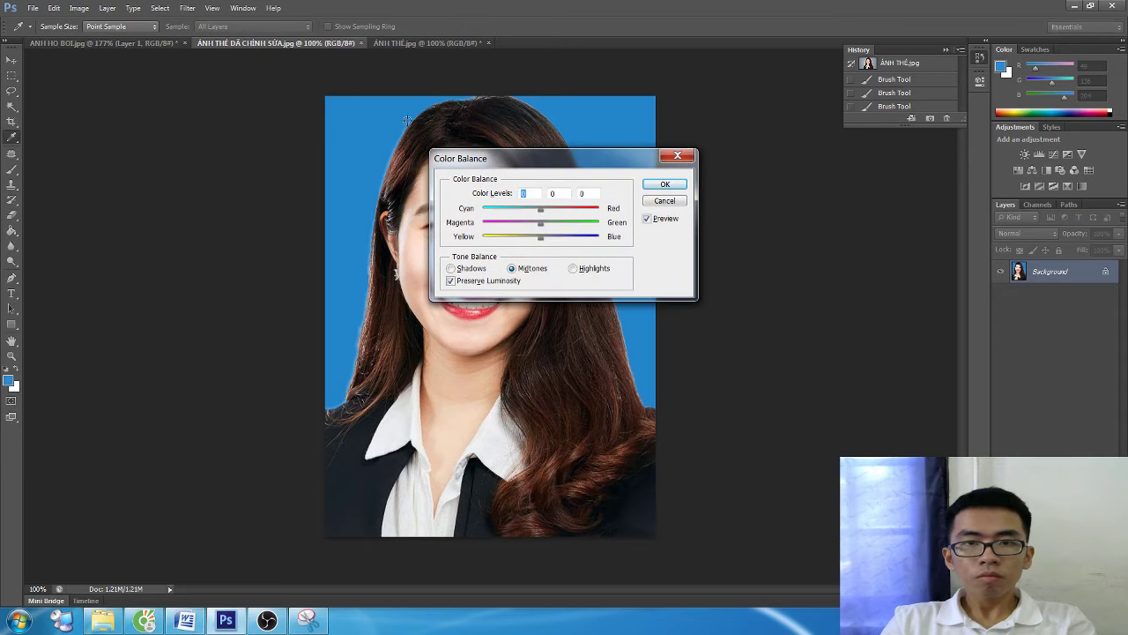
key(Escape)
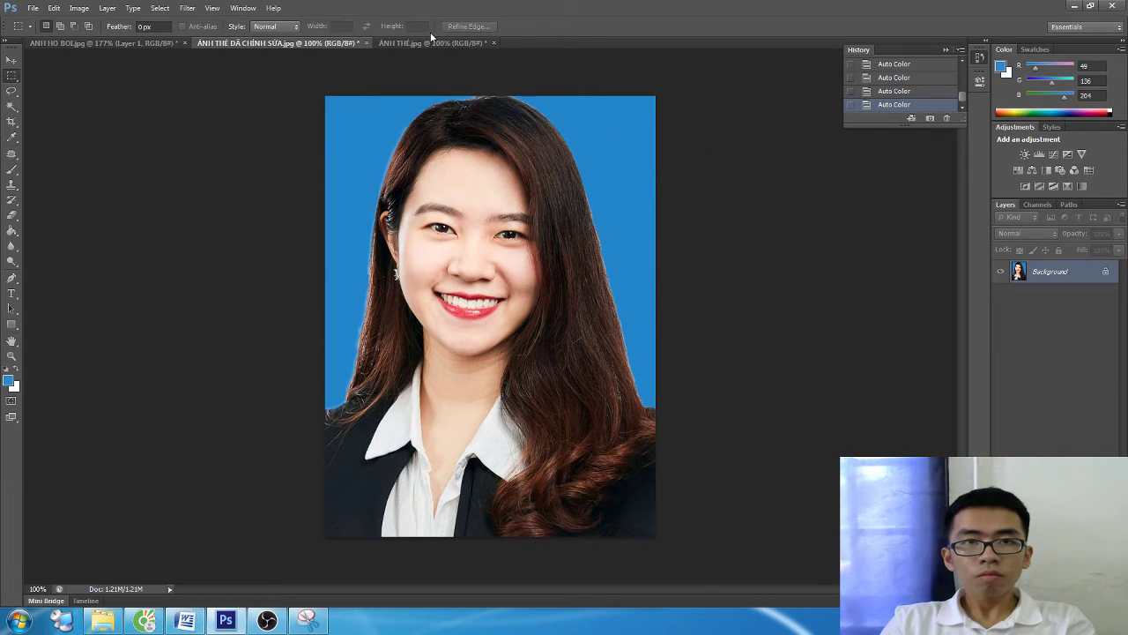
click(445, 42)
key(ctrl+shift+b)
key(ctrl+shift+b)
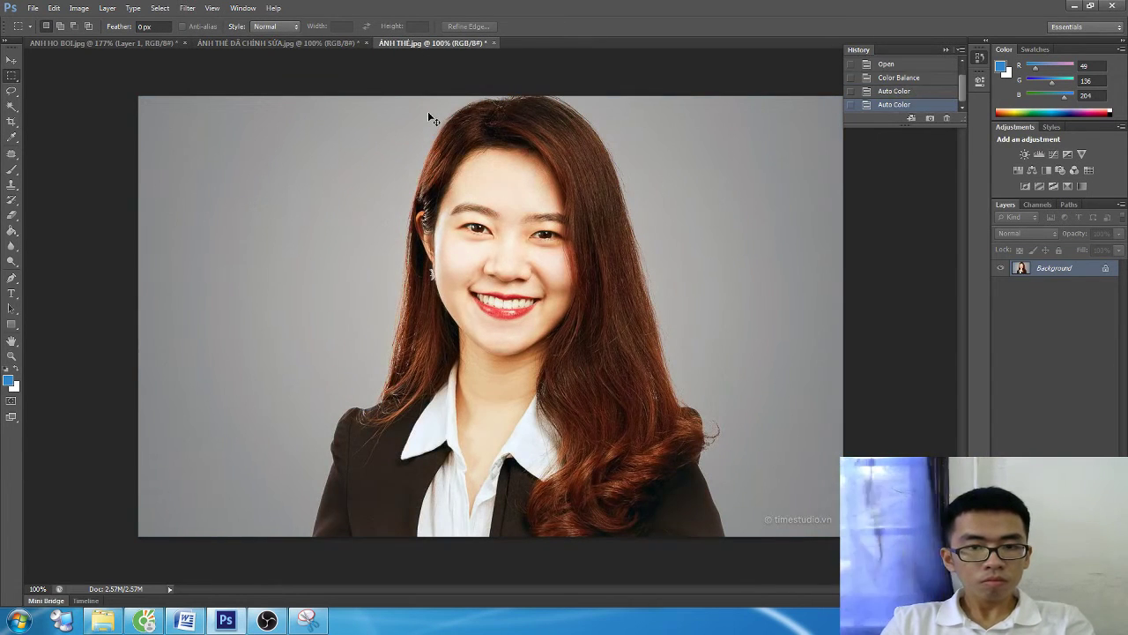
key(ctrl+shift+b)
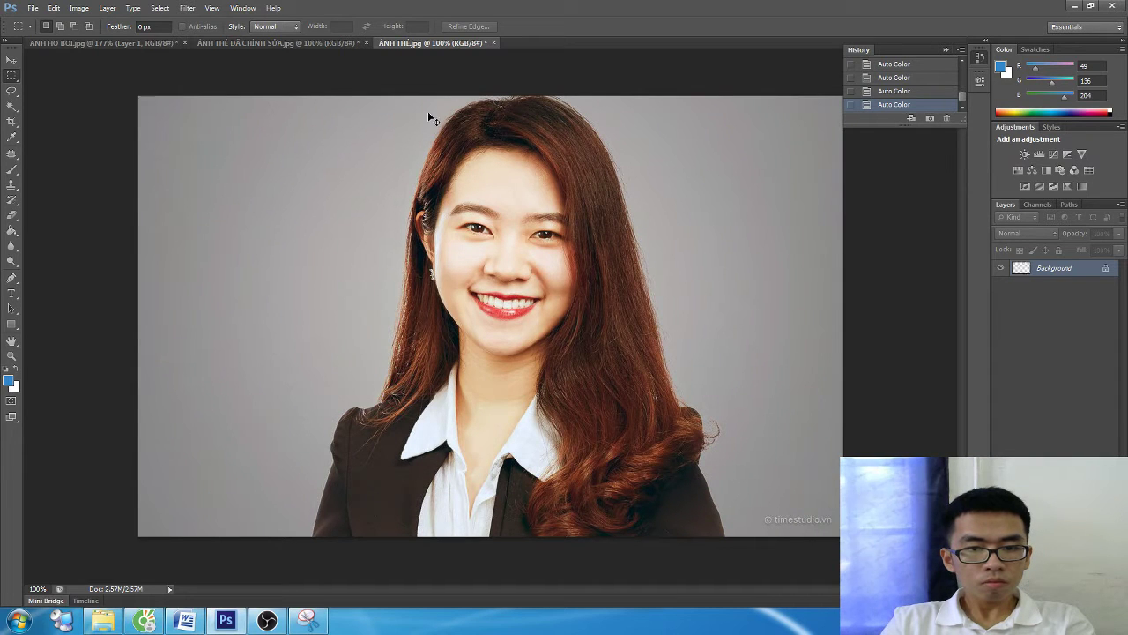
click(303, 42)
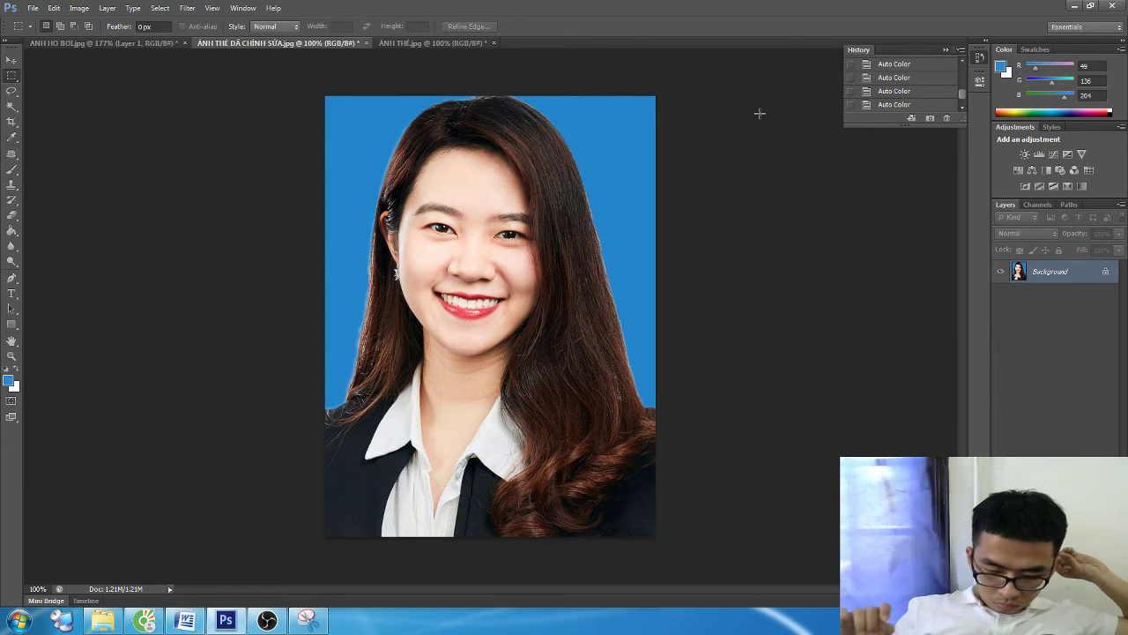
key(alt+Tab)
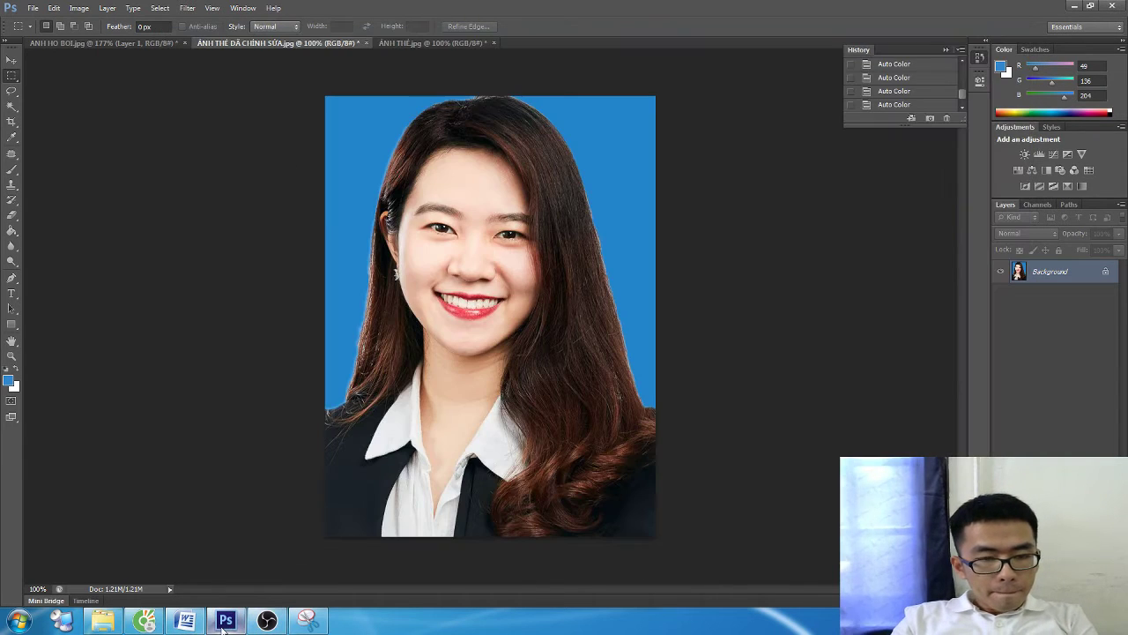
click(212, 624)
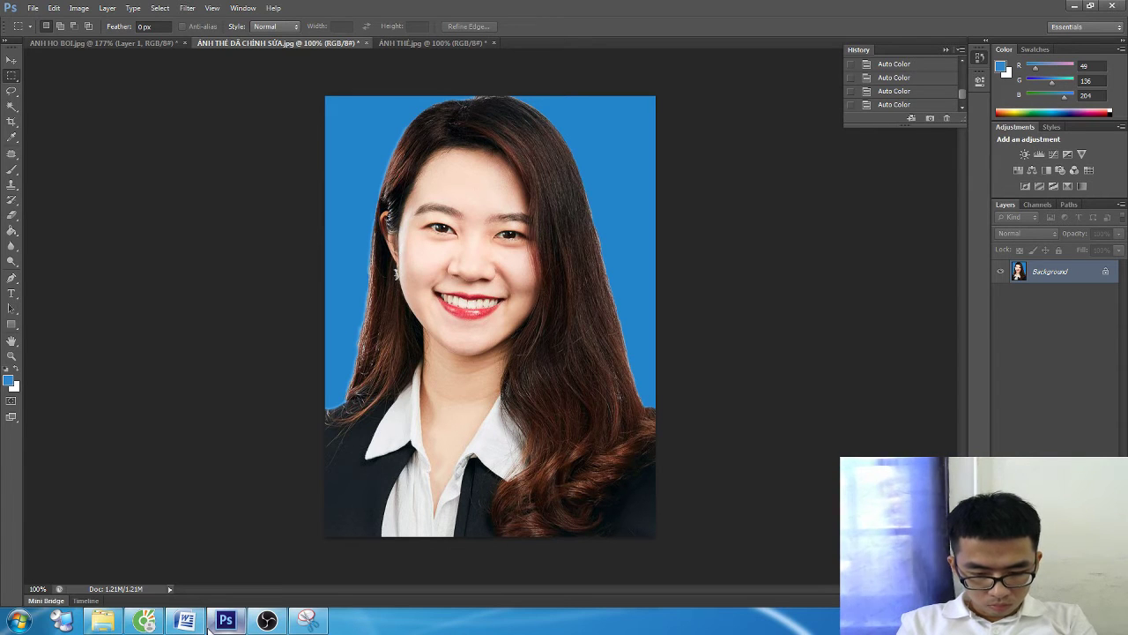
- Open the Live stream folder on Local Disk (D:) in Windows Explorer
click(283, 628)
click(150, 626)
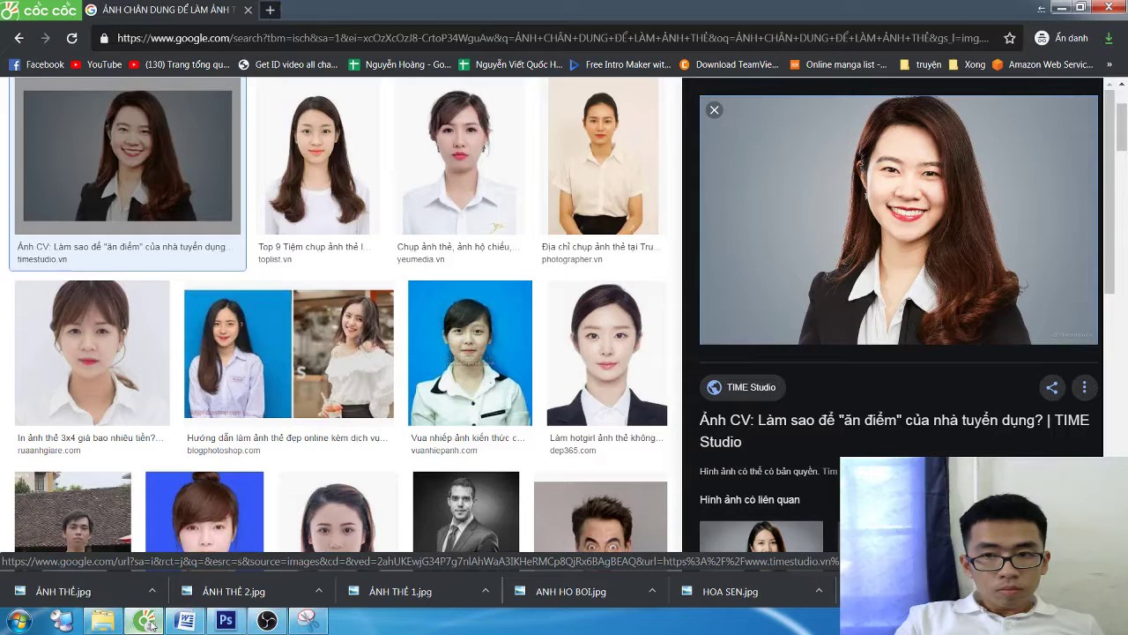
scroll(132, 485, up, 3)
key(alt+Tab)
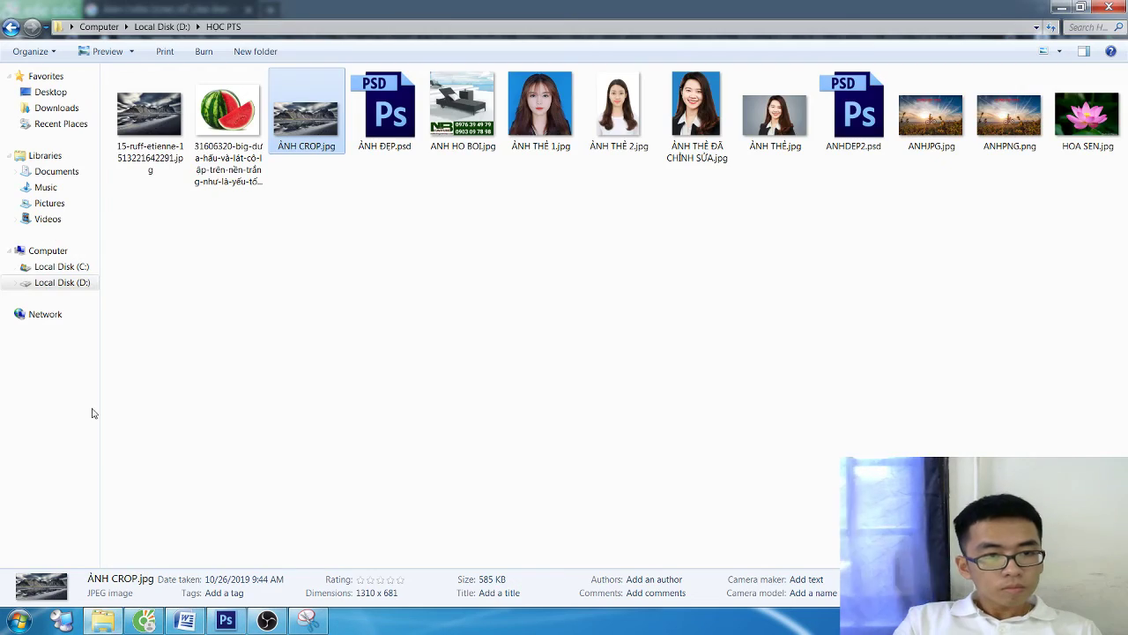
click(83, 282)
double_click(192, 208)
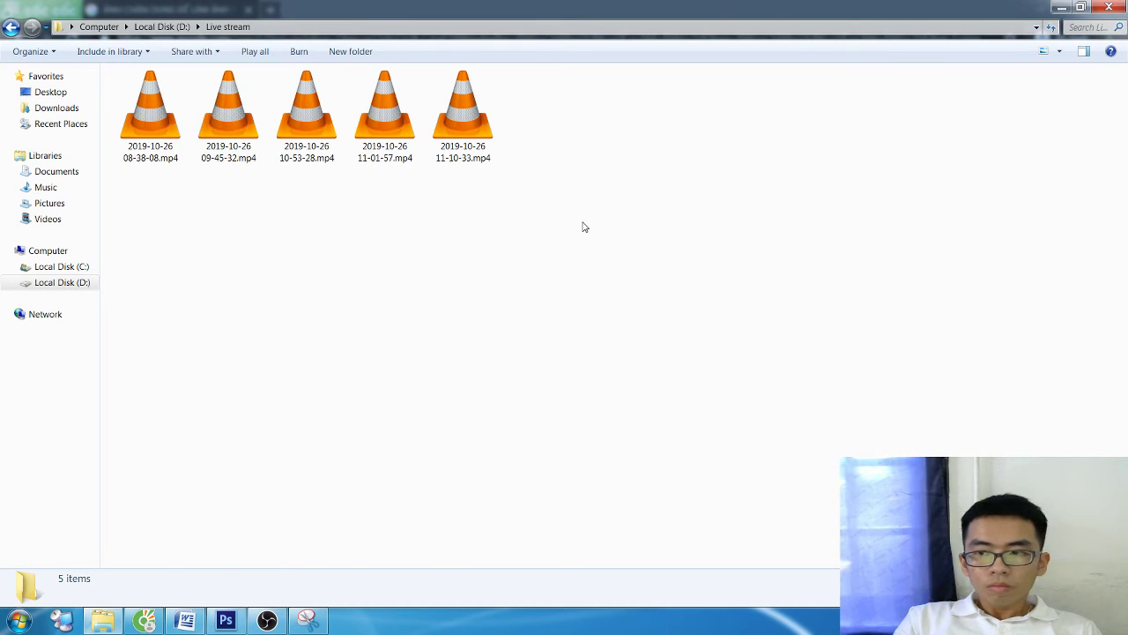
- Select and deselect the five MP4 recordings, then return to the browser's image results
drag(582, 228, 115, 70)
click(345, 232)
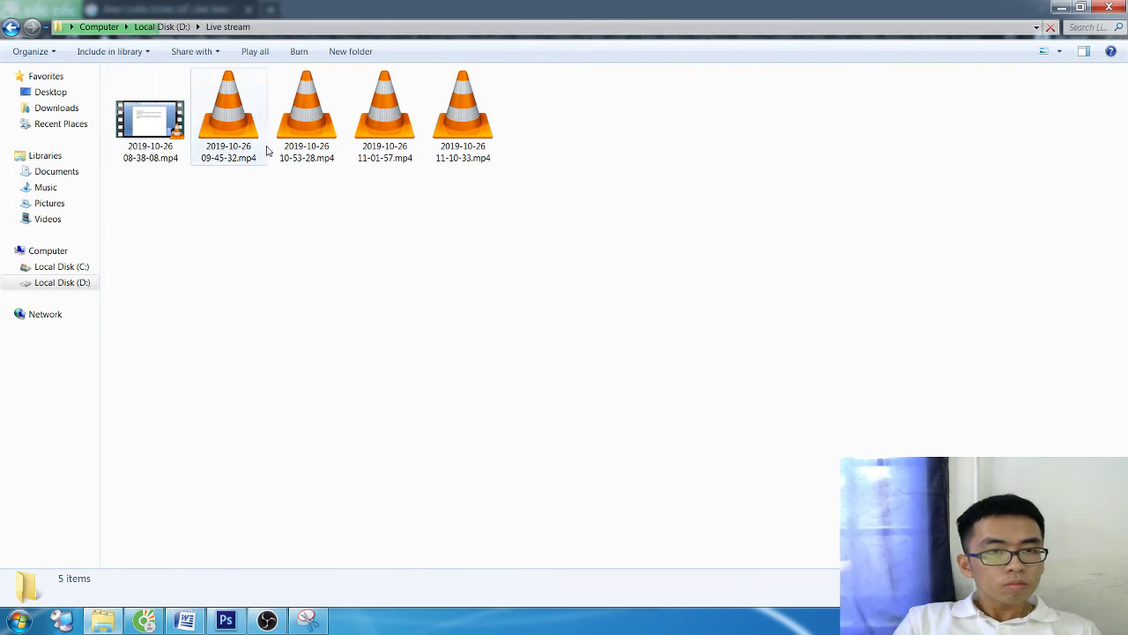
click(265, 150)
click(338, 209)
click(143, 620)
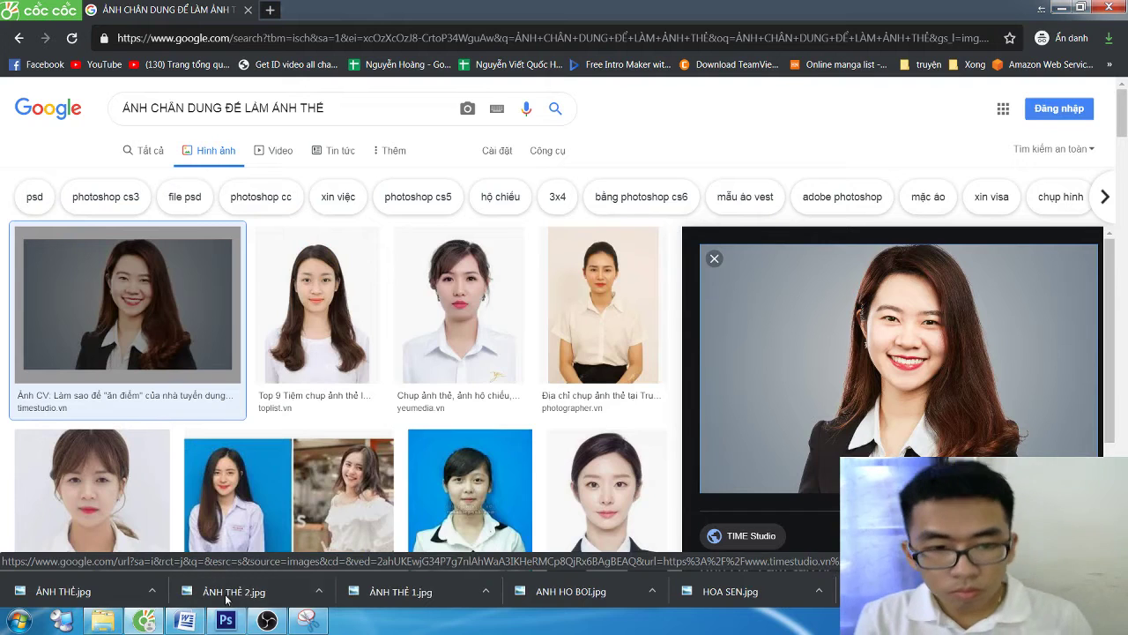
- Bring OBS Studio forward from the taskbar to show its screen and webcam preview
click(267, 620)
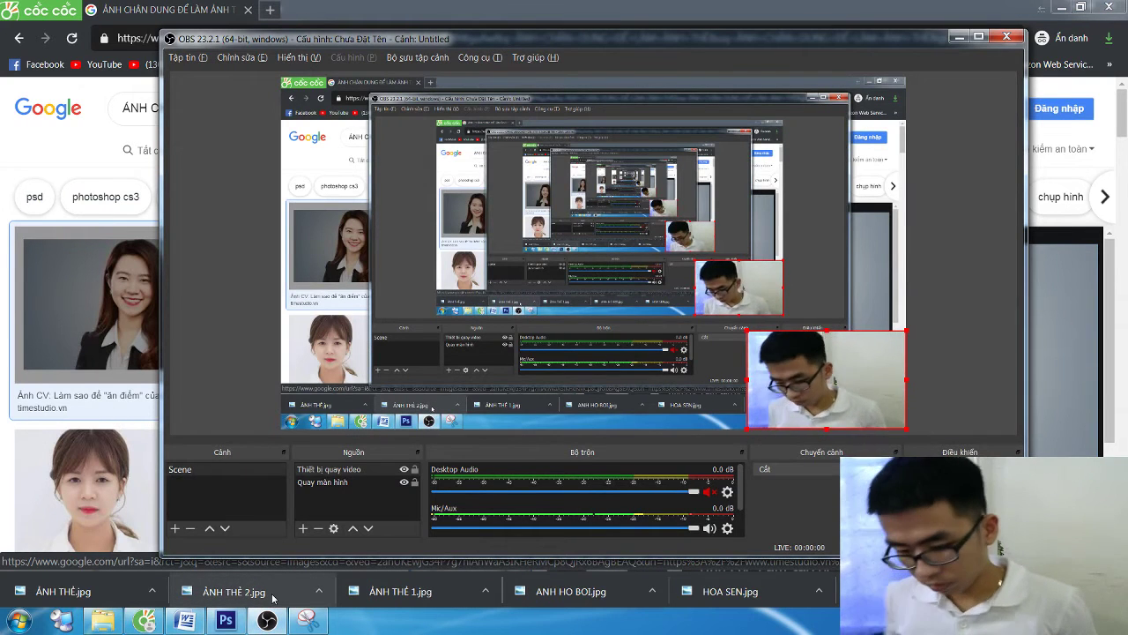